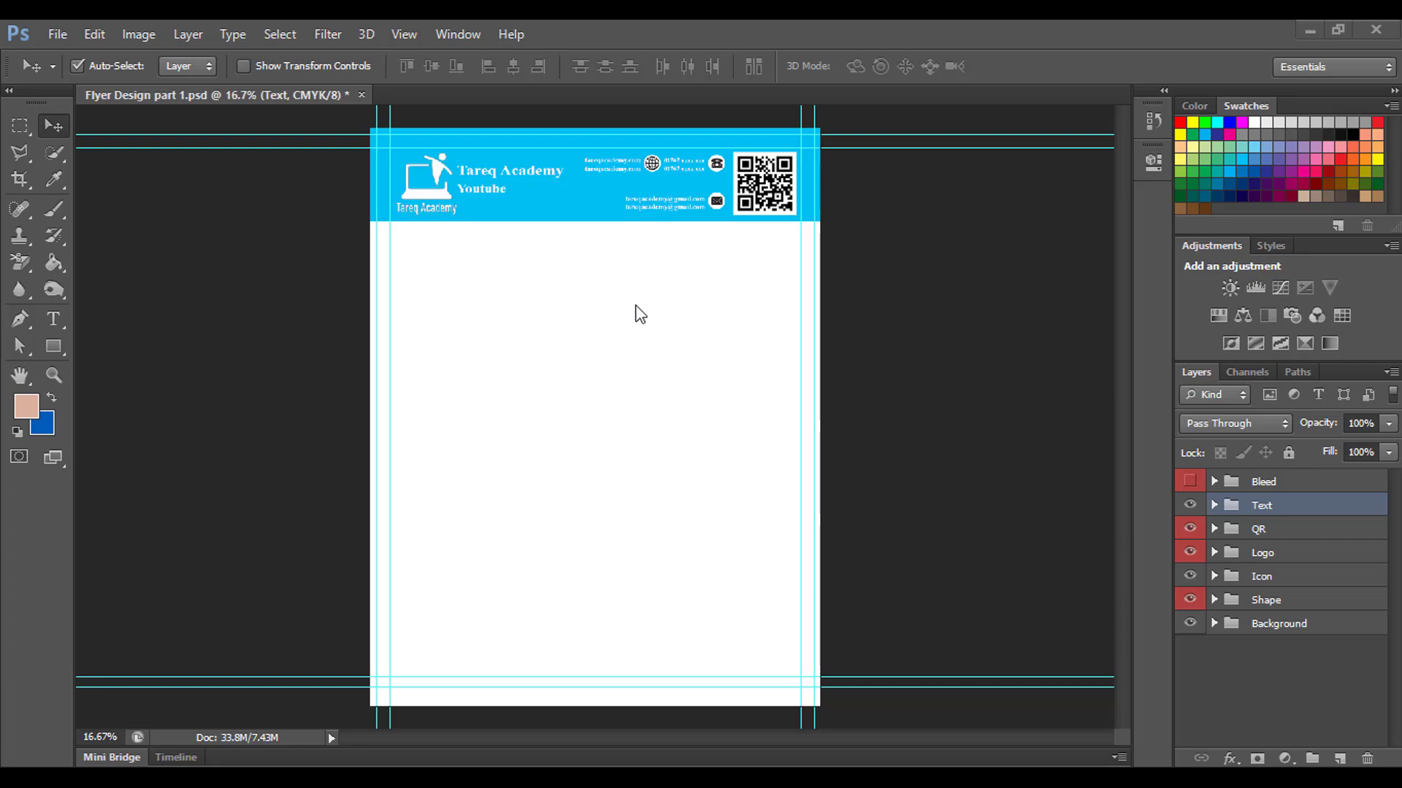
# Bring the blue header into view and toggle the contact text's visibility off and on
pyautogui.scroll(1, 557, 310)
pyautogui.scroll(1, 569, 312)
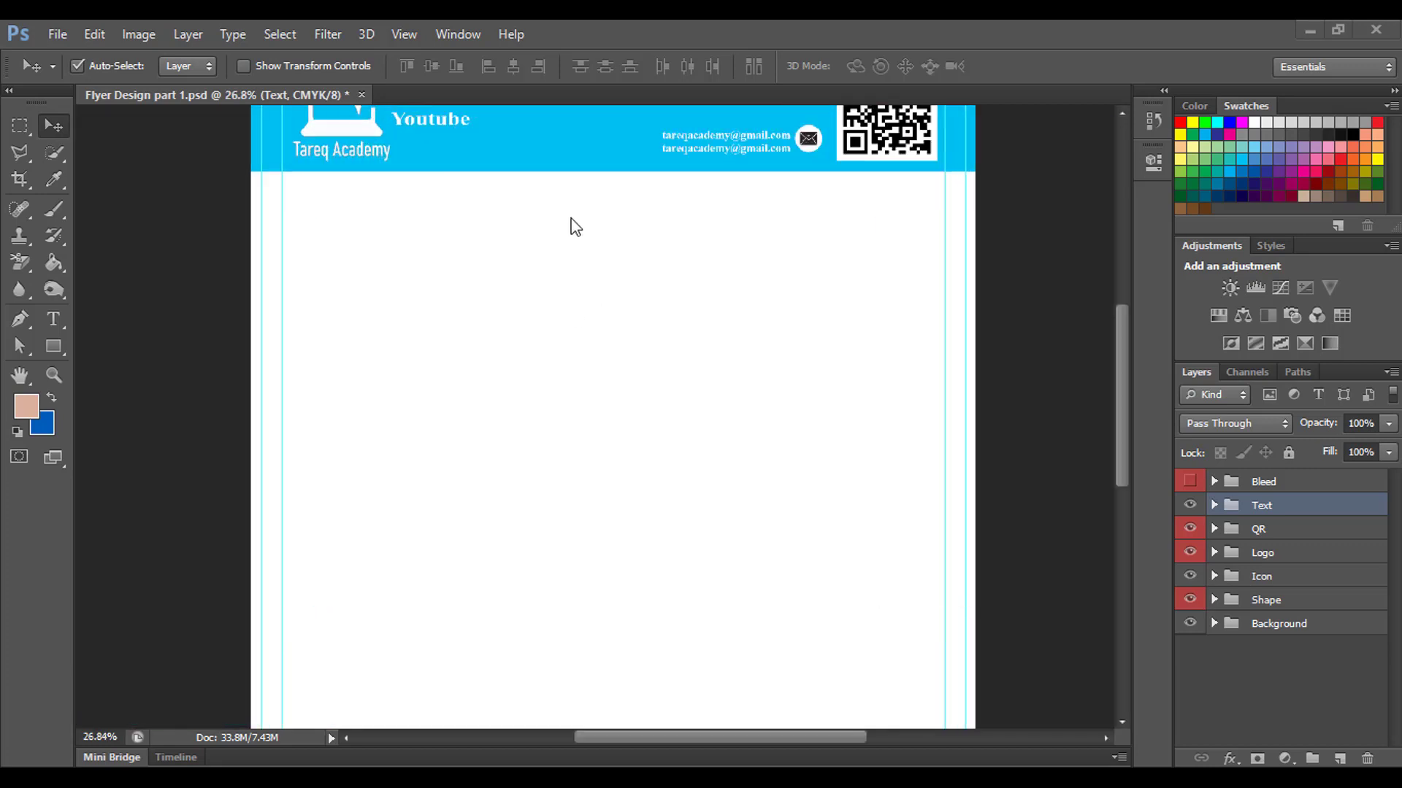
pyautogui.moveTo(620, 278); pyautogui.dragTo(638, 469)
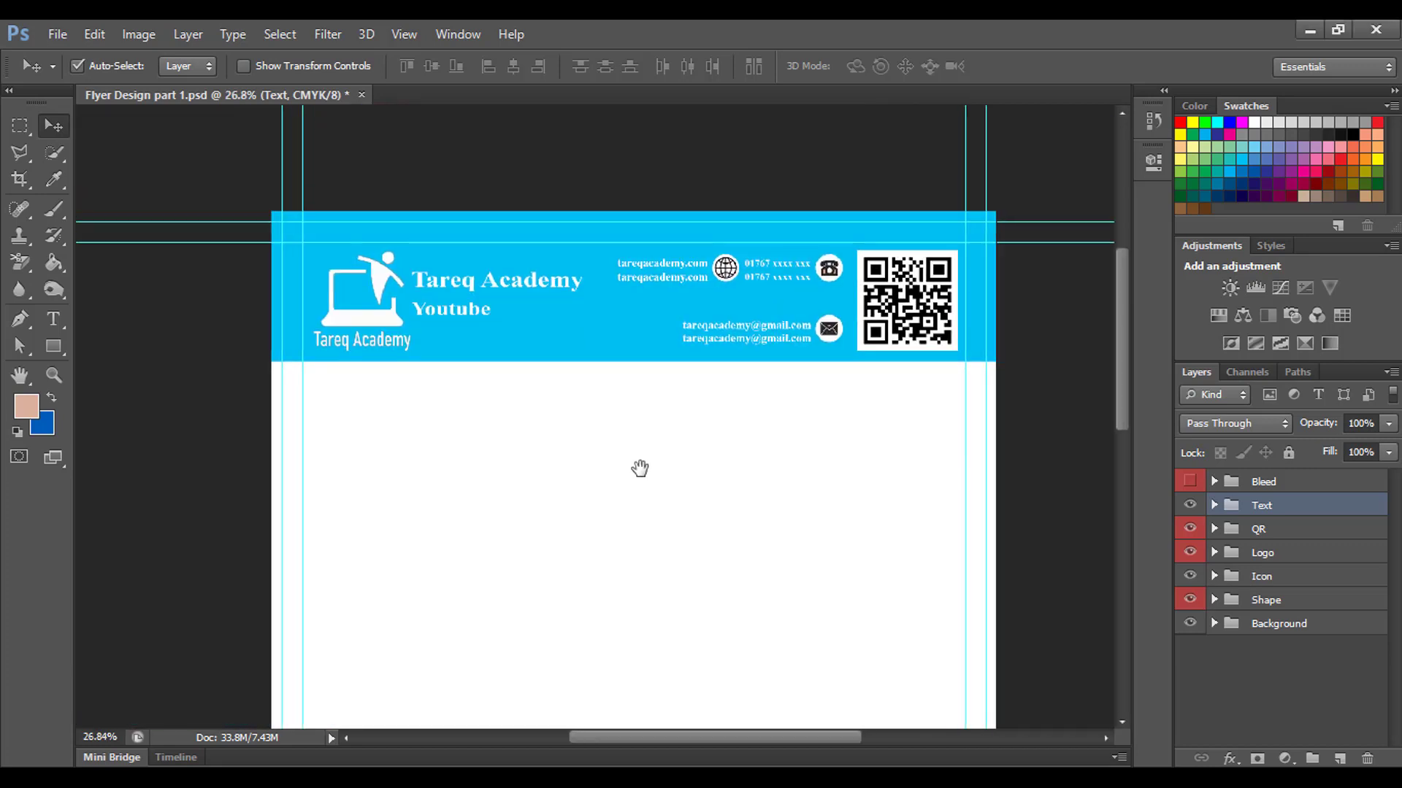
pyautogui.scroll(1, 657, 460)
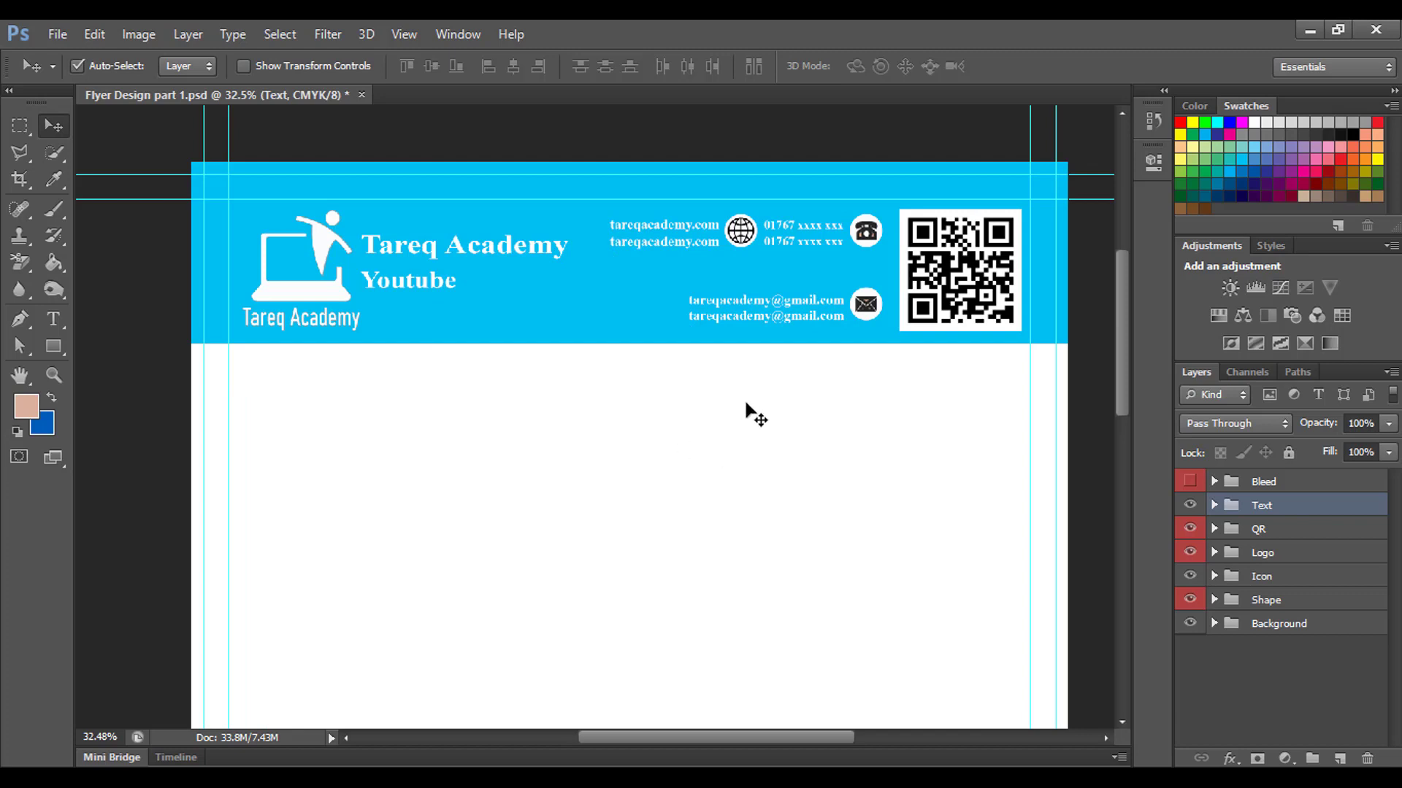
pyautogui.moveTo(773, 409)
pyautogui.mouseDown()
pyautogui.moveTo(725, 398)
pyautogui.moveTo(760, 369)
pyautogui.mouseUp()
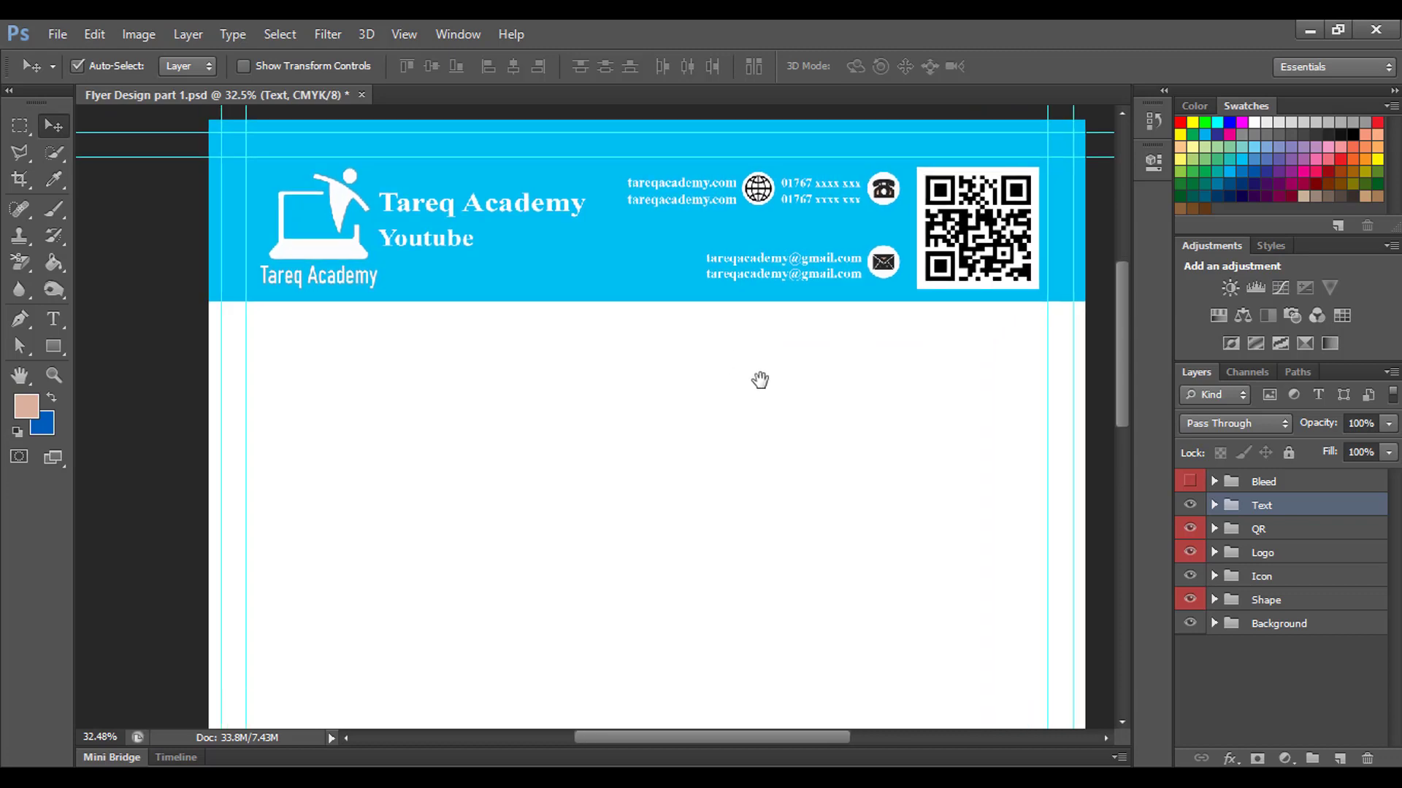
pyautogui.scroll(-1, 760, 387)
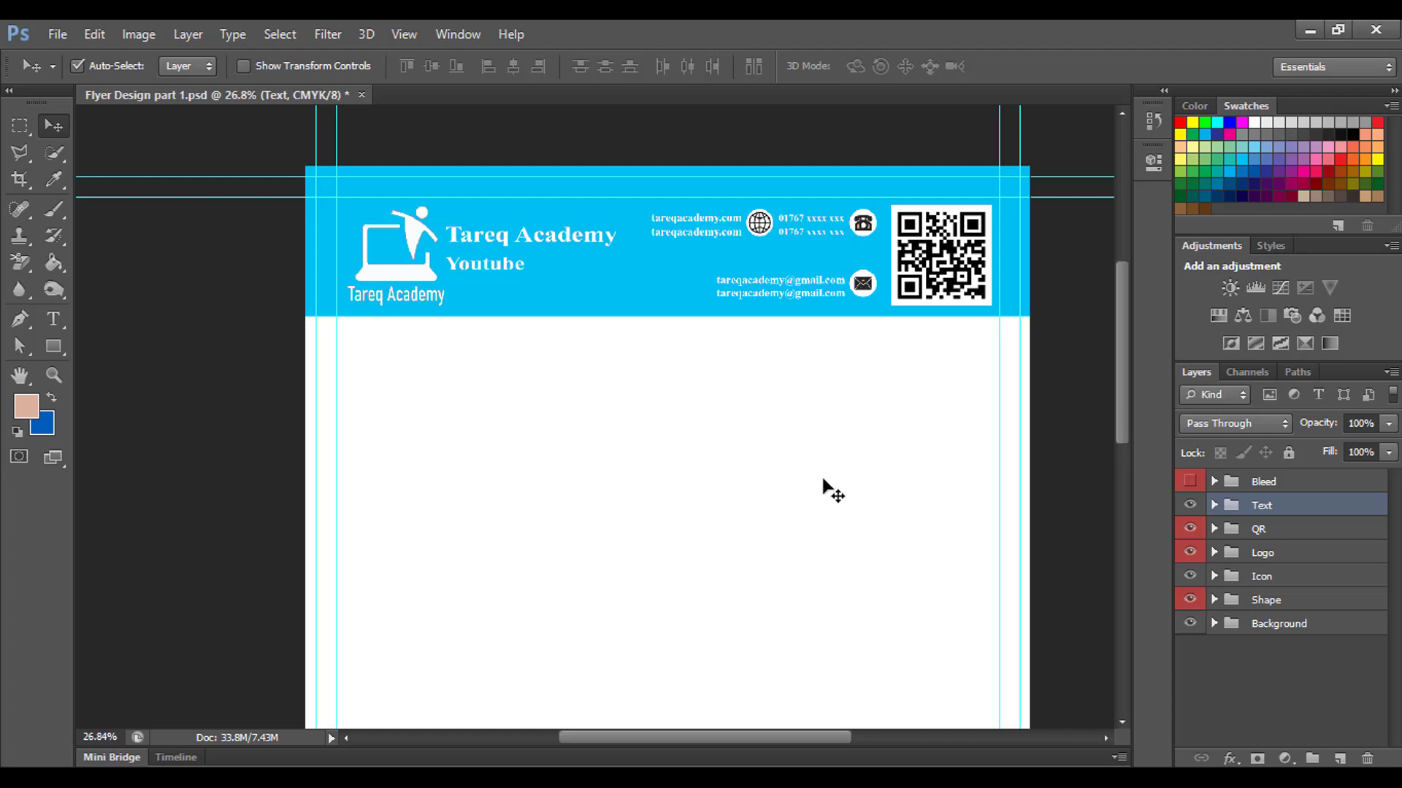
pyautogui.click(1190, 505)
pyautogui.click(1190, 505)
# Rename the Text layer group to 'Contac Info'
pyautogui.doubleClick(1264, 514)
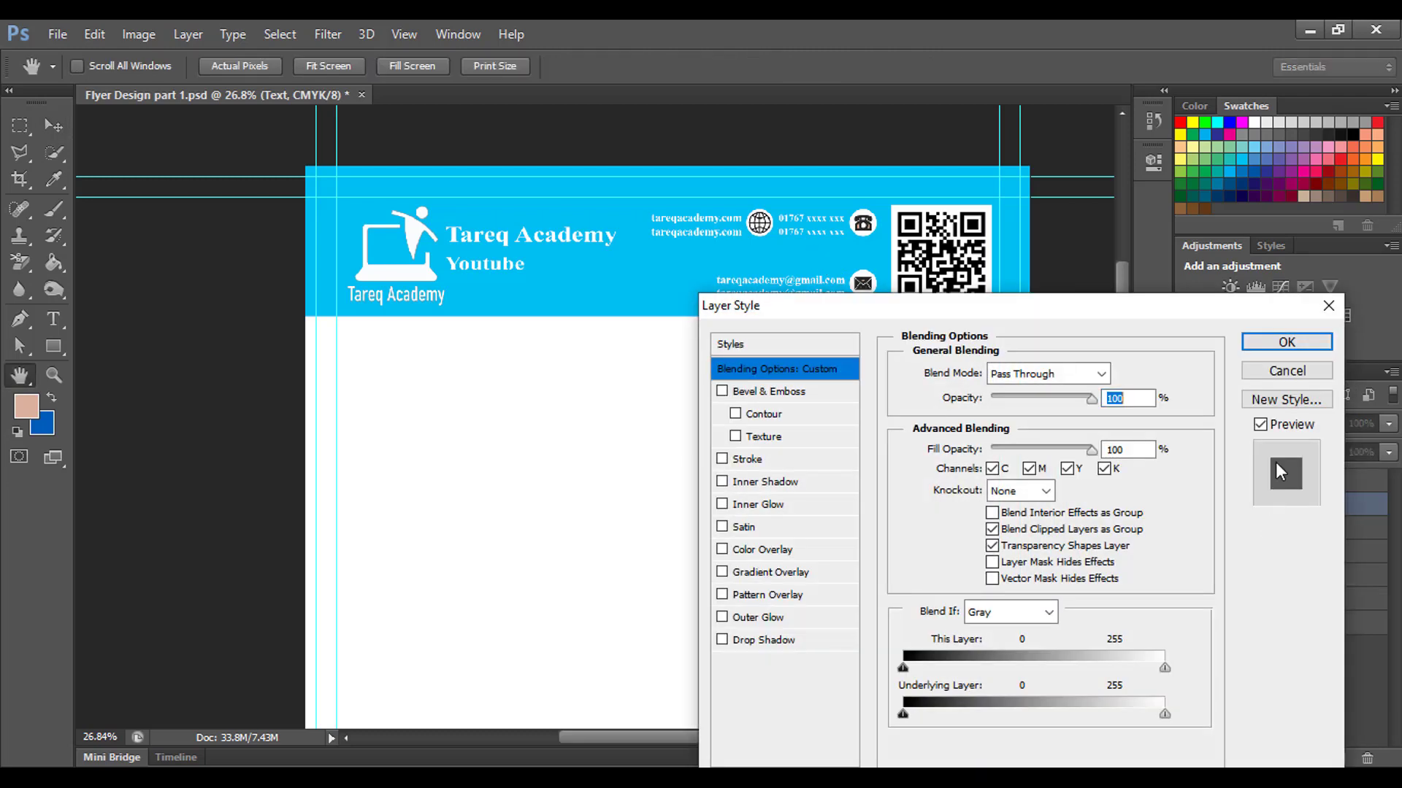
pyautogui.press('Escape')
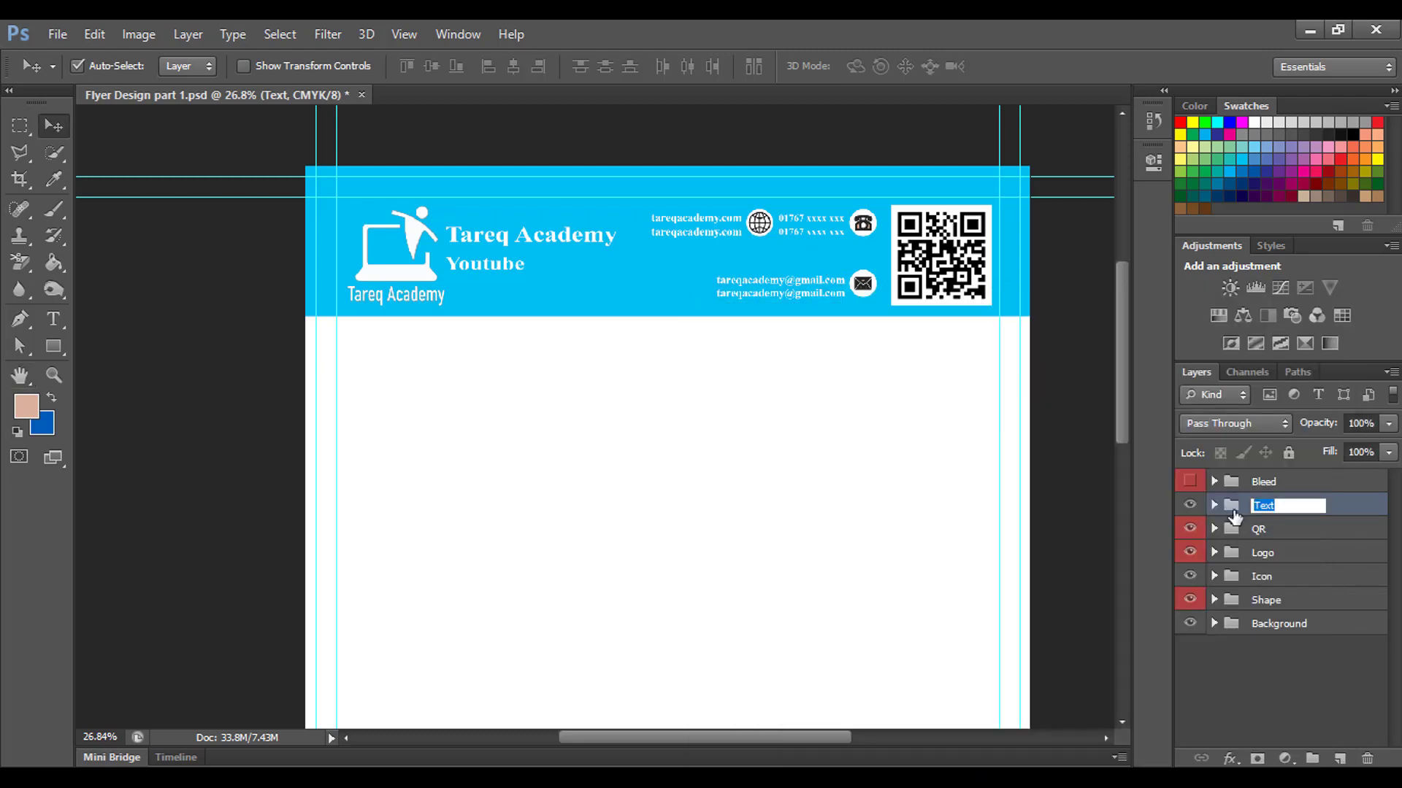
pyautogui.write('Contac Info')
pyautogui.press('Return')
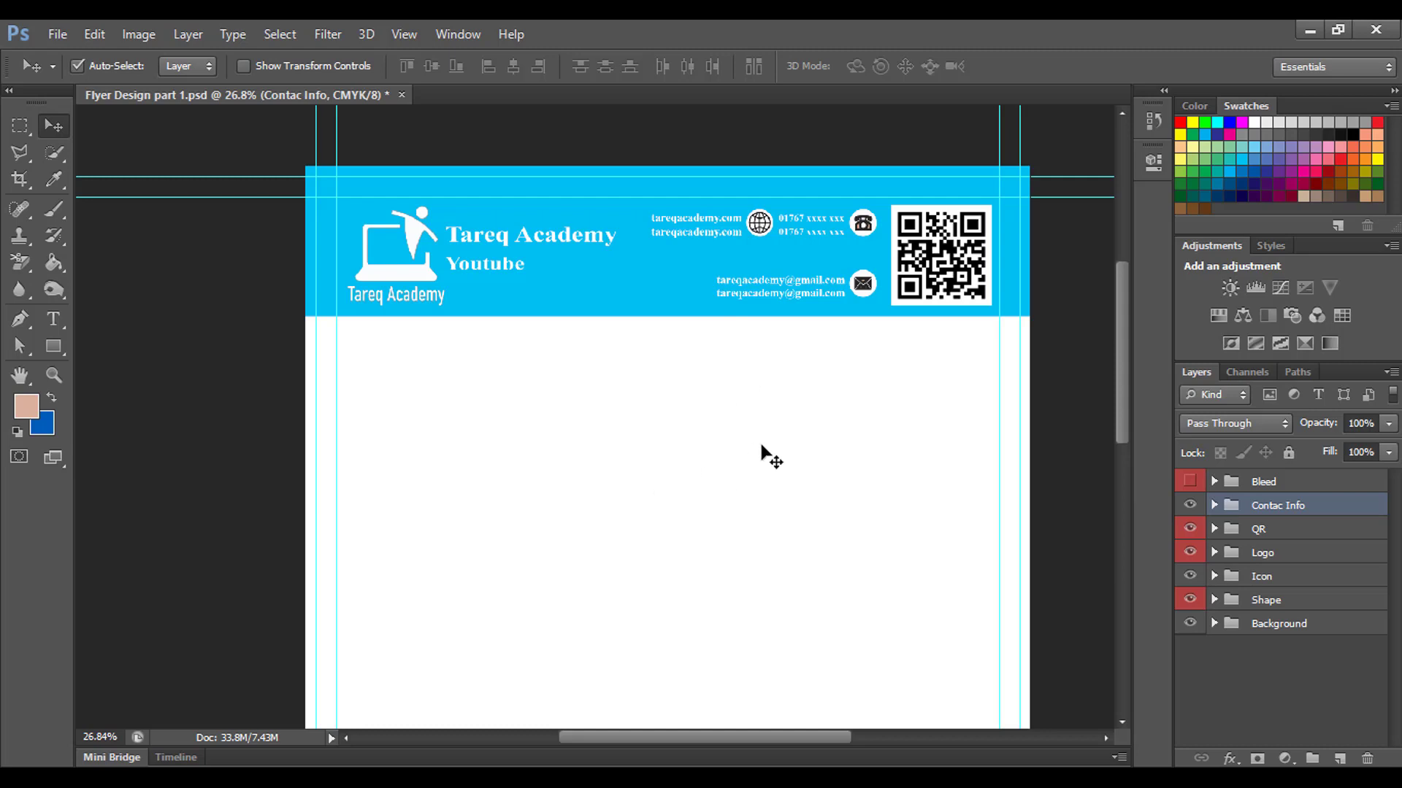
# Fill the Background group's Rectangle 1 with dark charcoal #252627 instead of white
pyautogui.click(1211, 623)
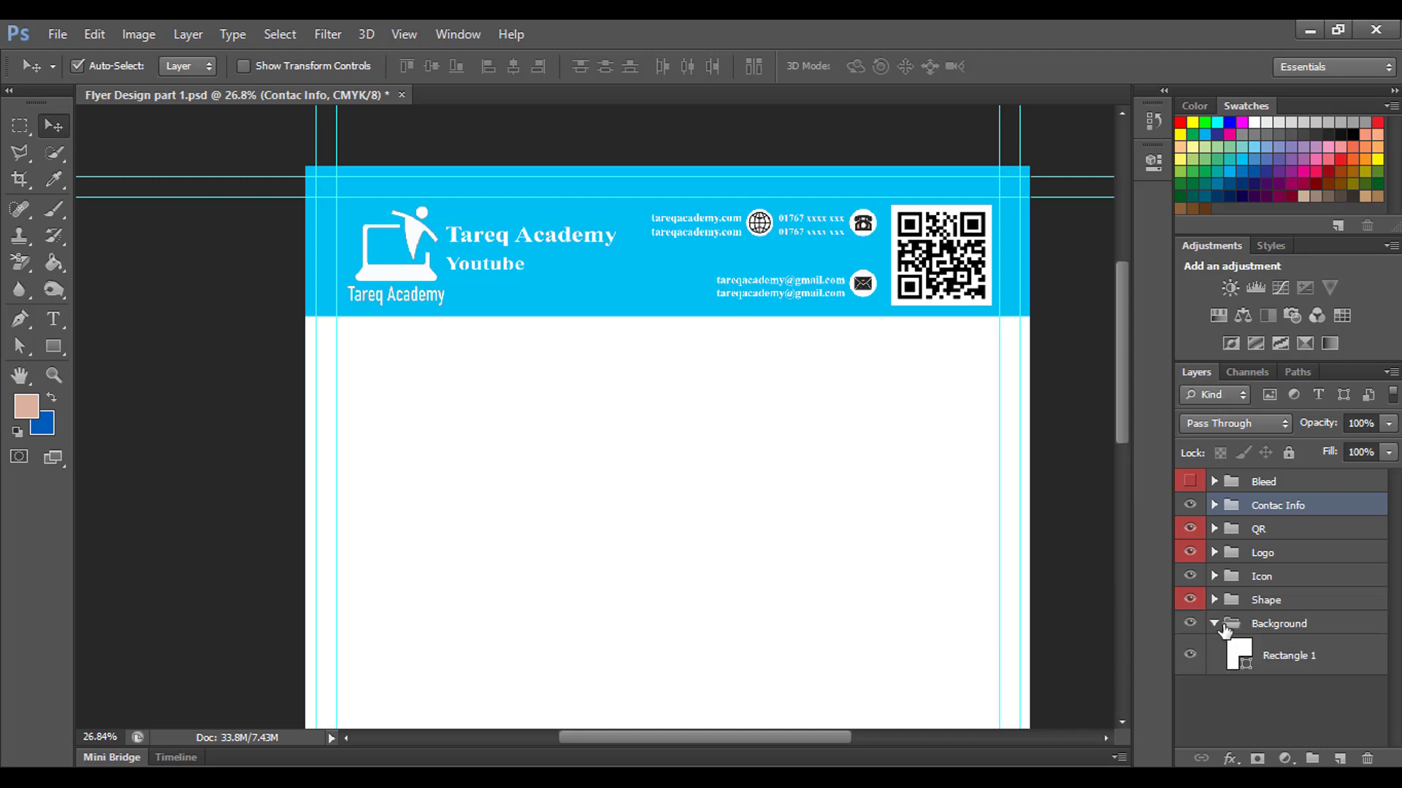
pyautogui.click(1244, 666)
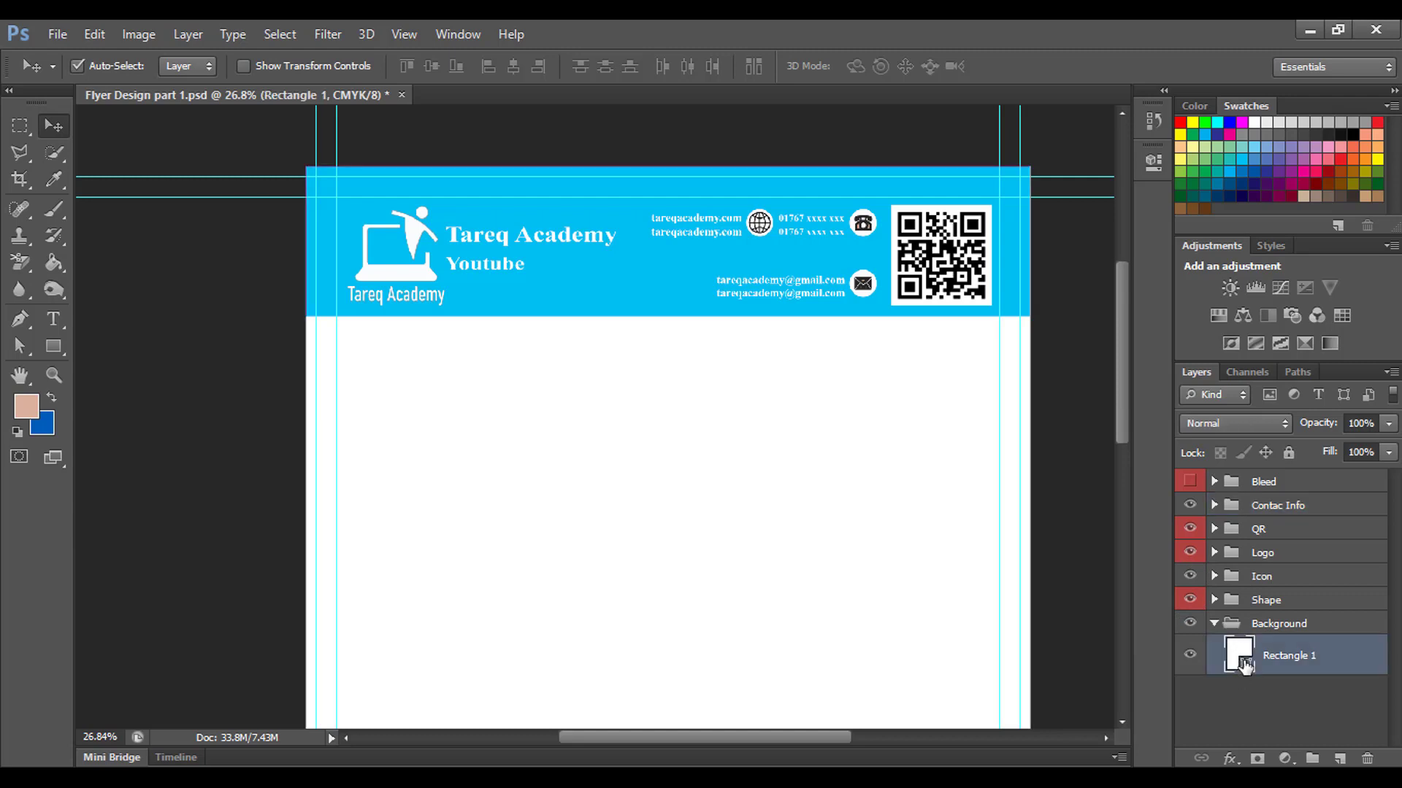
pyautogui.doubleClick(1245, 666)
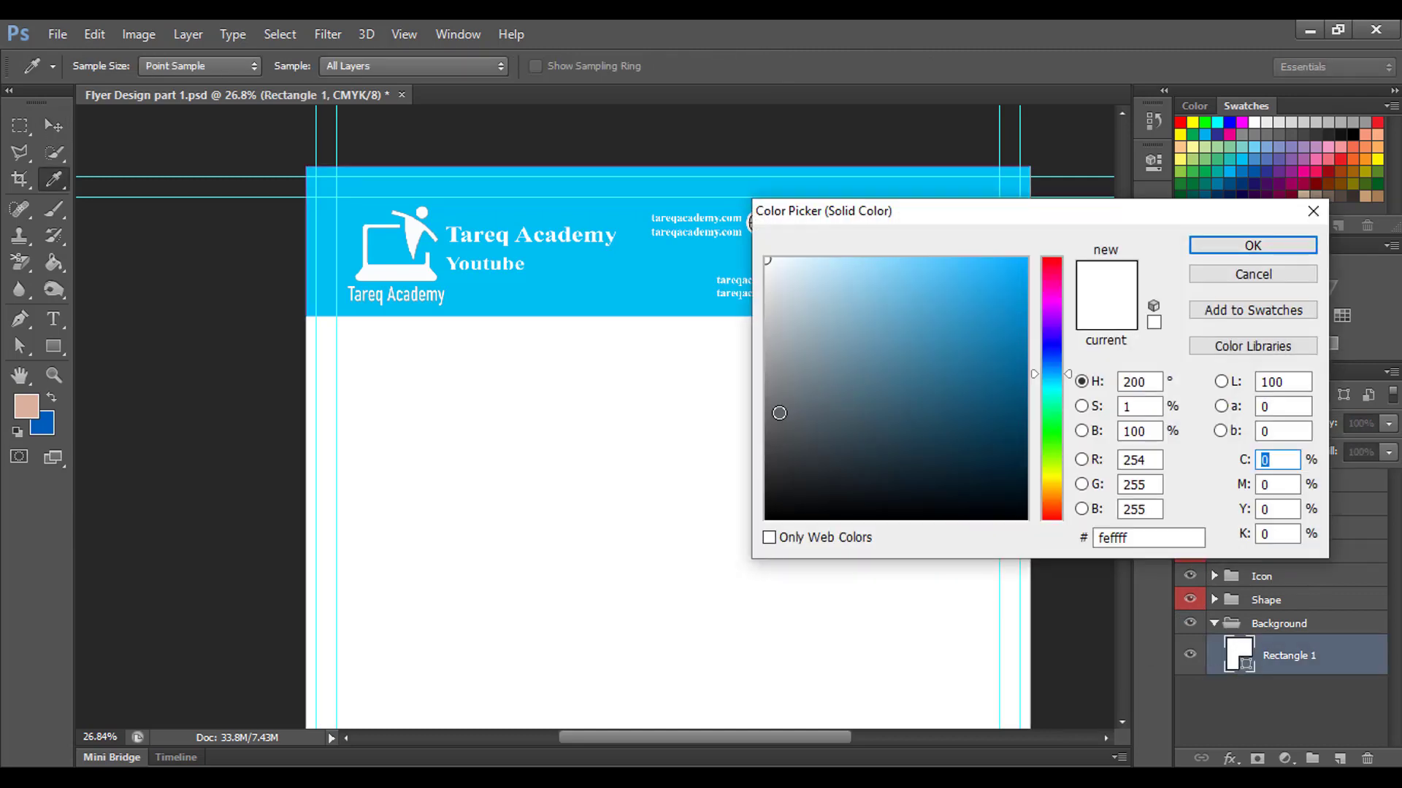
pyautogui.moveTo(779, 413); pyautogui.dragTo(776, 480)
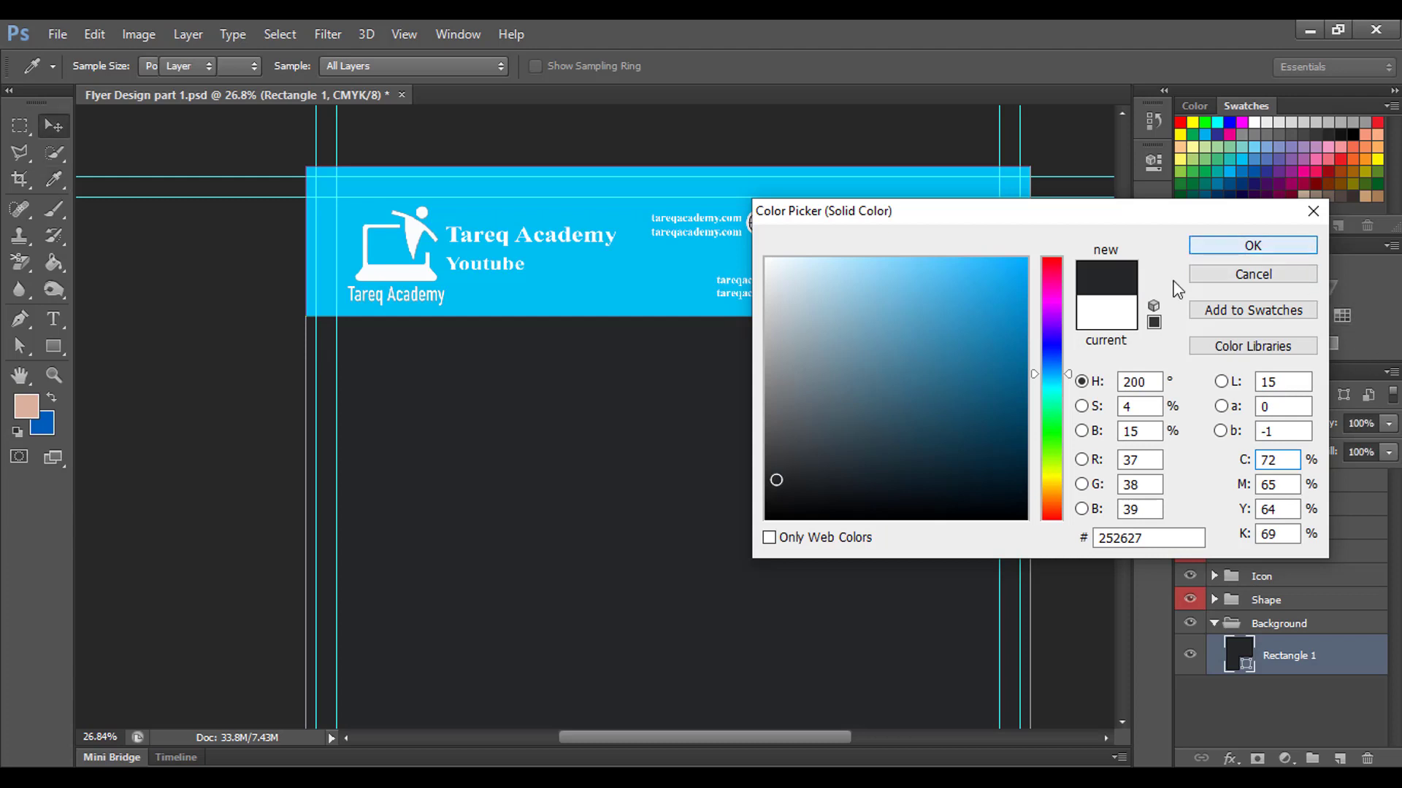
pyautogui.click(1252, 246)
pyautogui.hotkey('ctrl', '-')
pyautogui.hotkey('ctrl', '-')
pyautogui.scroll(-1, 667, 530)
pyautogui.scroll(1, 666, 530)
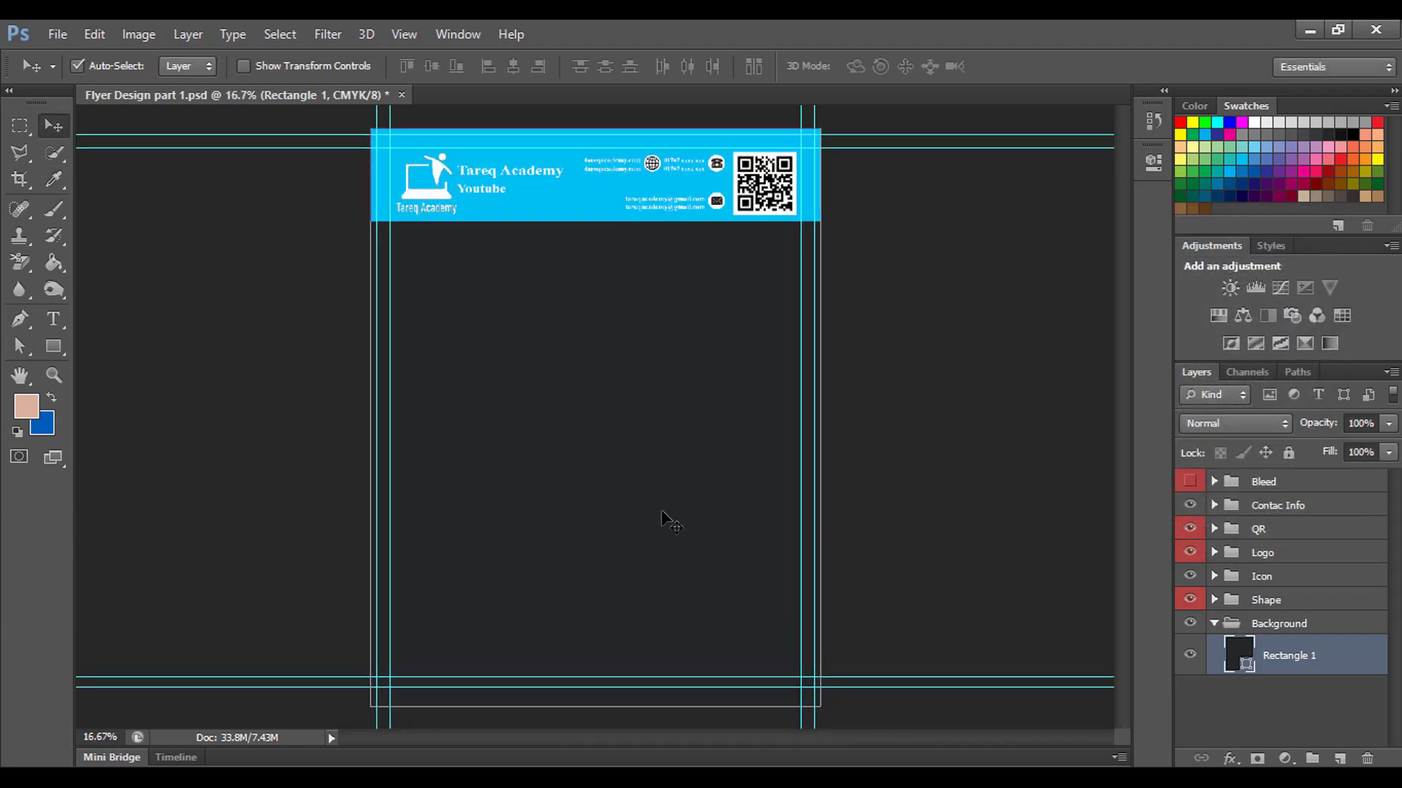
pyautogui.scroll(1, 667, 529)
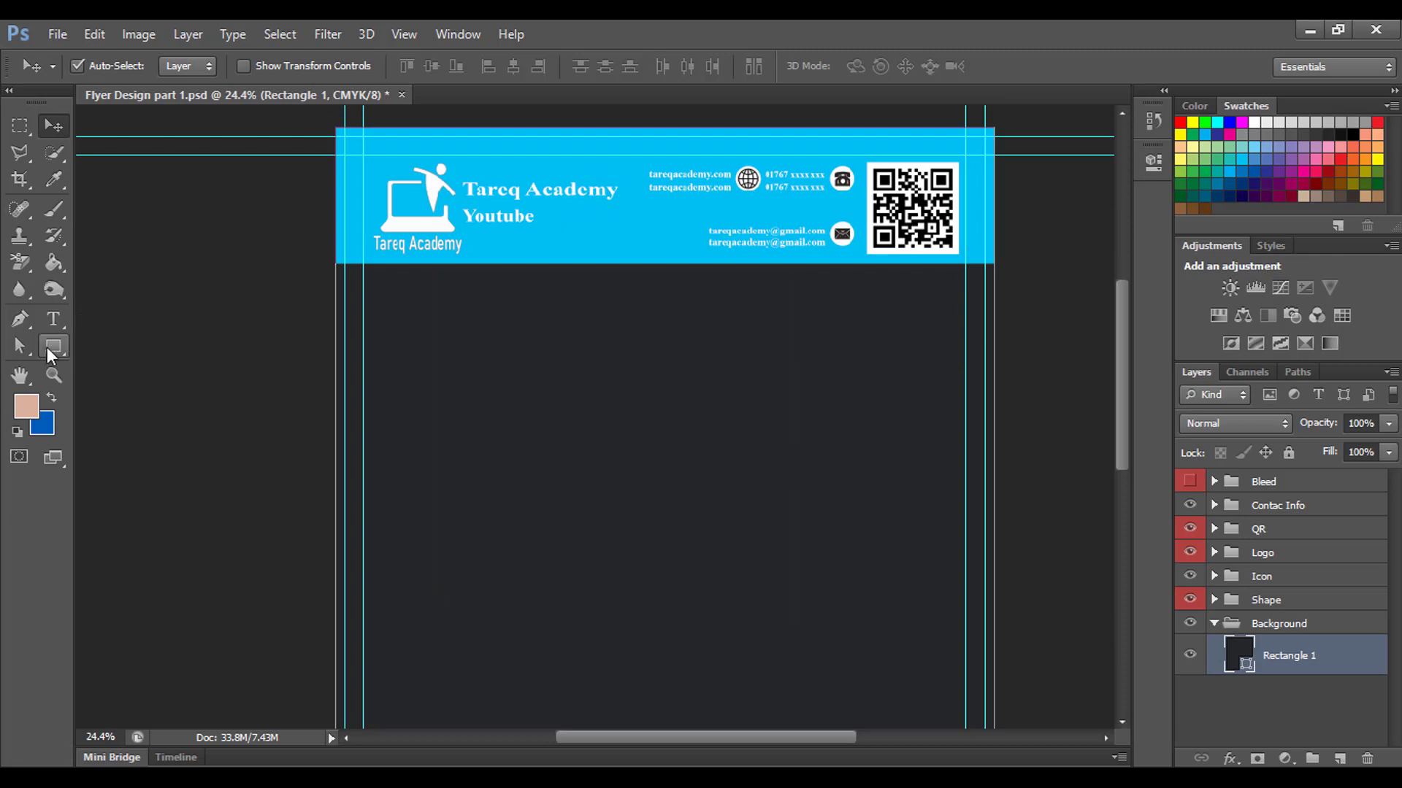
# Draw a wide Rectangle 3 below the header and move it above the Background group
pyautogui.click(42, 348)
pyautogui.click(155, 343)
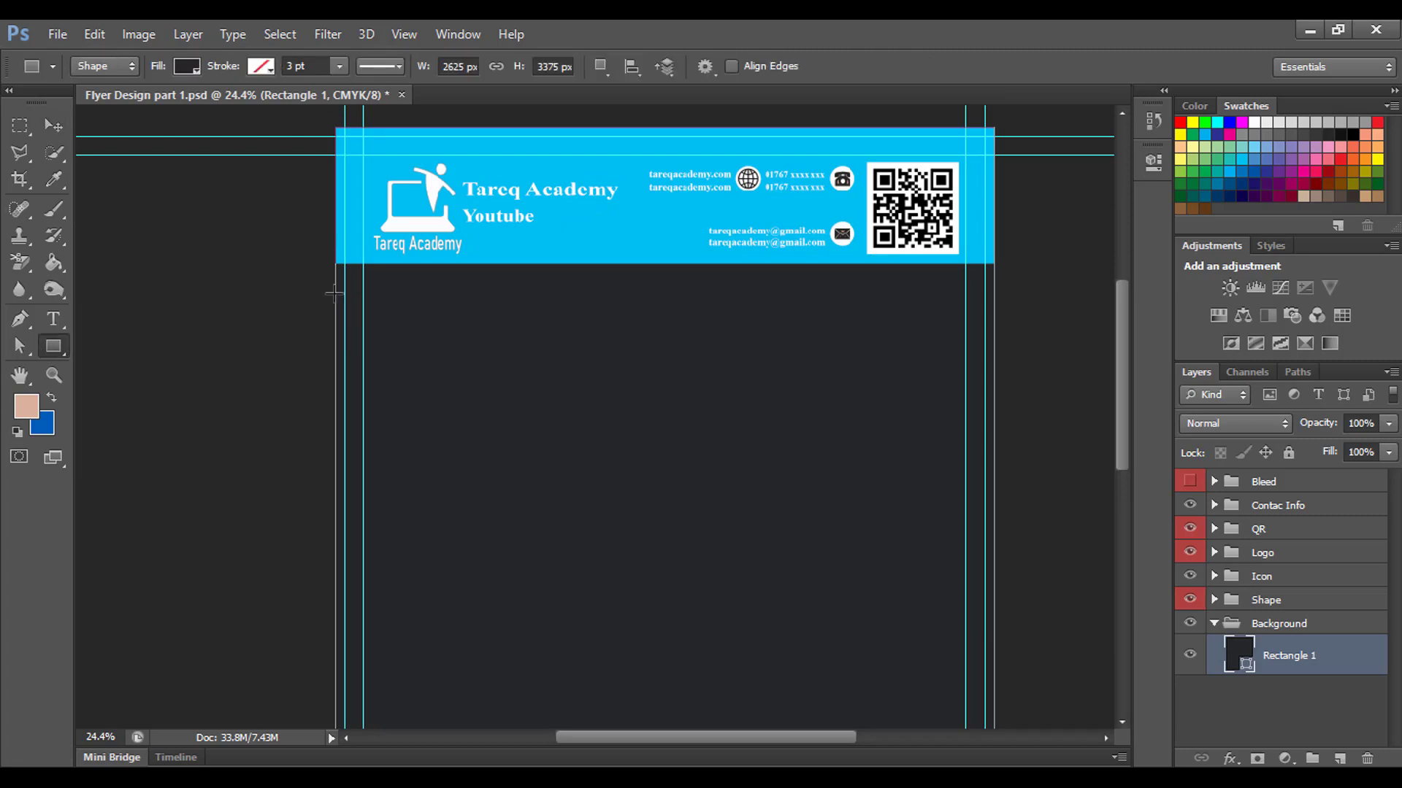
pyautogui.moveTo(355, 296); pyautogui.dragTo(994, 472)
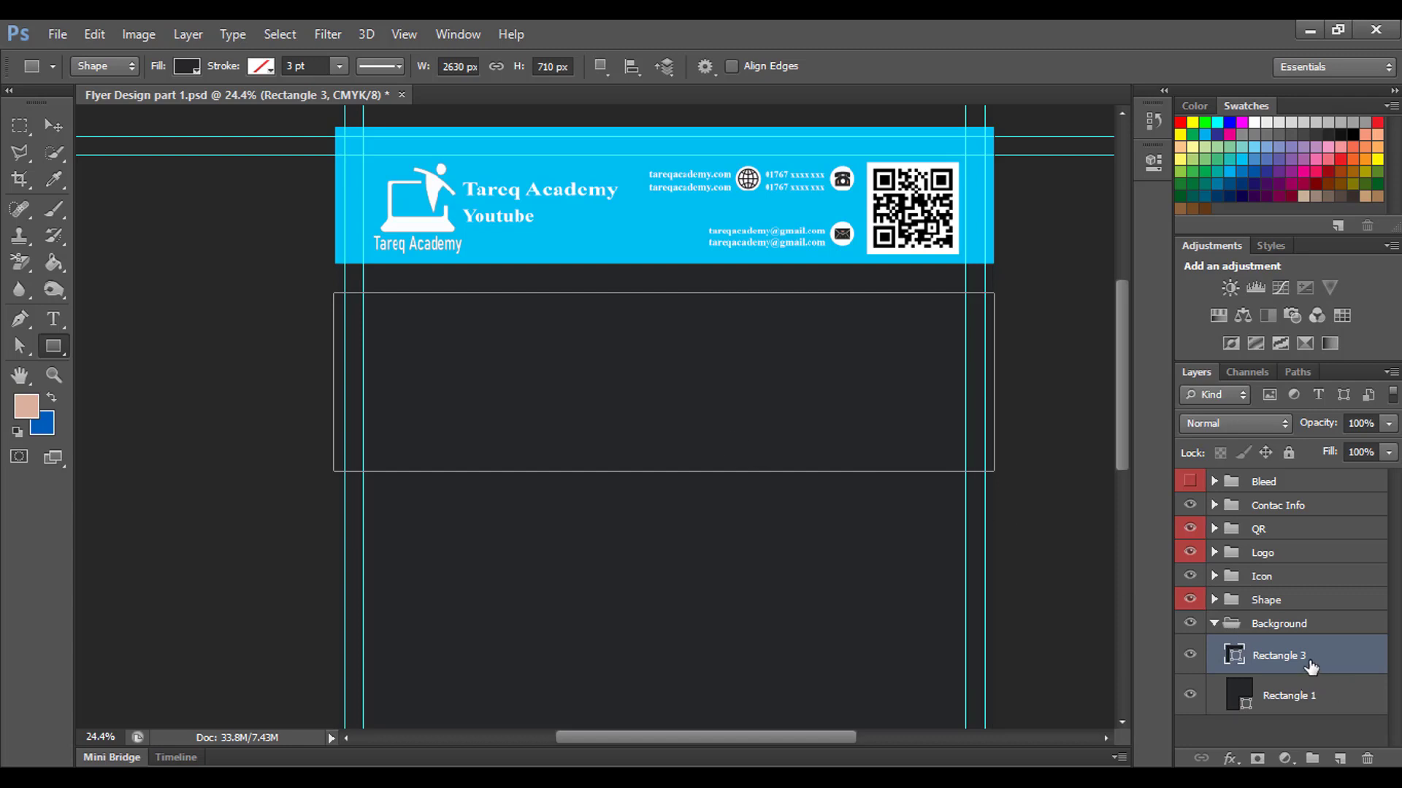
pyautogui.moveTo(1310, 667); pyautogui.dragTo(1226, 642)
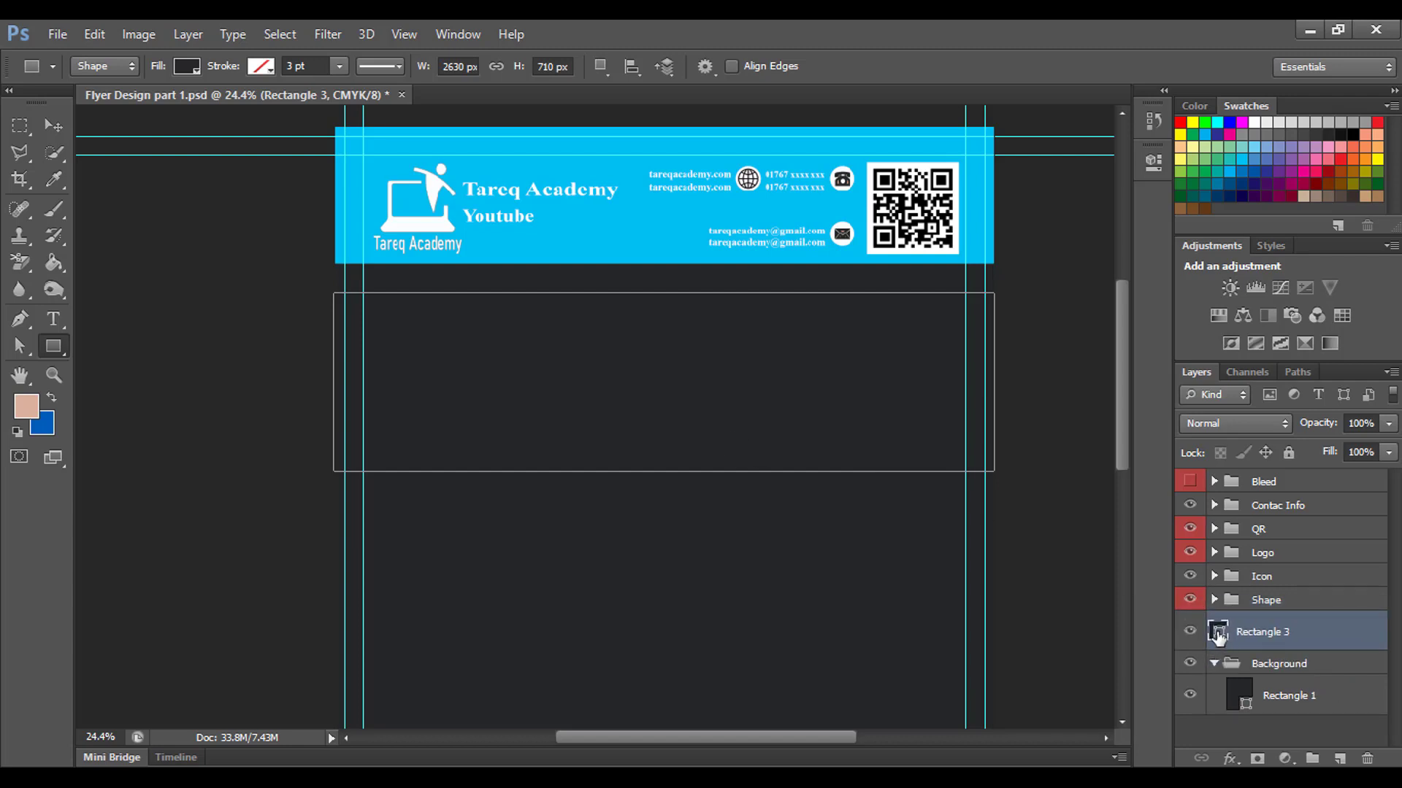
# Fill Rectangle 3 with dark grey #303131, a shade lighter than the charcoal body
pyautogui.doubleClick(1217, 632)
pyautogui.click(775, 449)
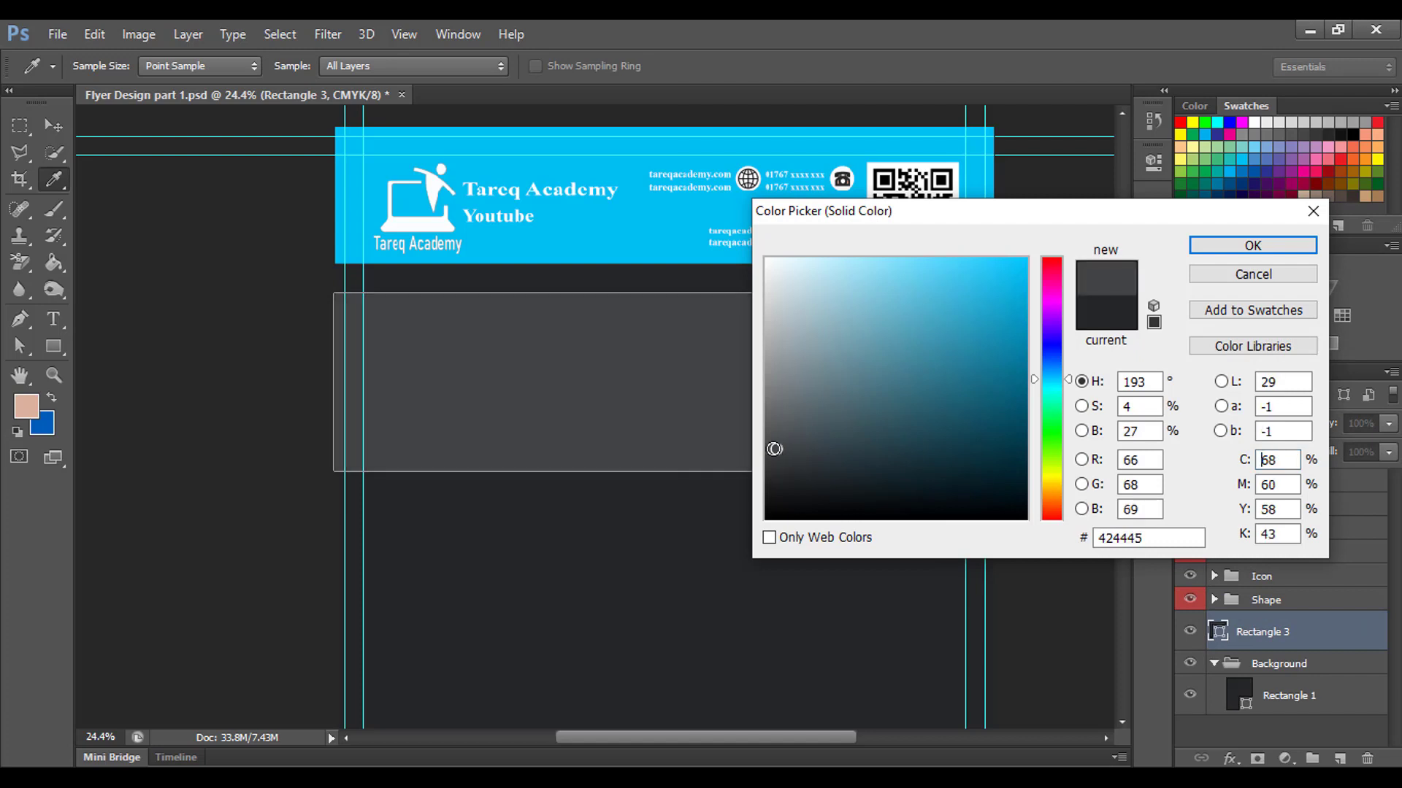
pyautogui.moveTo(775, 450); pyautogui.dragTo(774, 465)
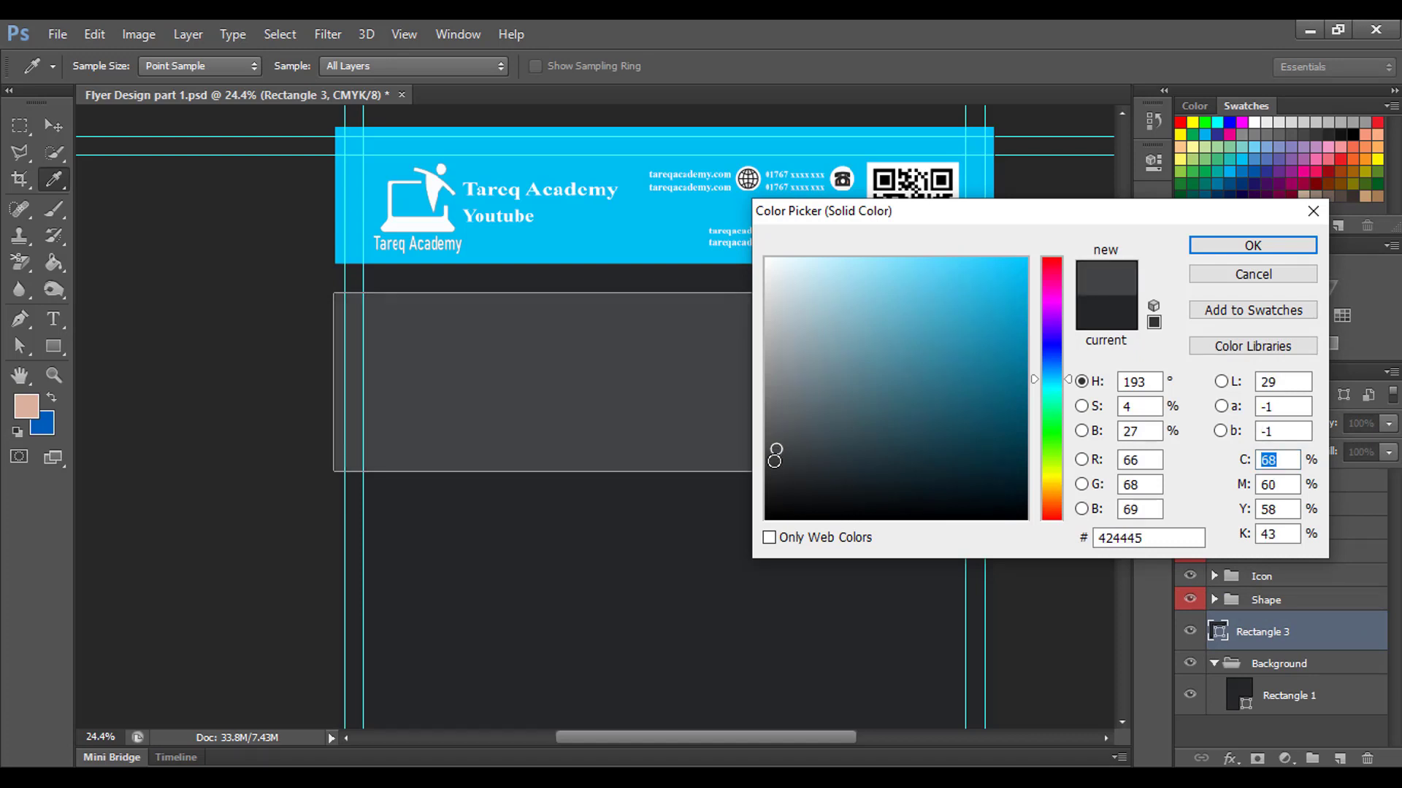
pyautogui.click(690, 507)
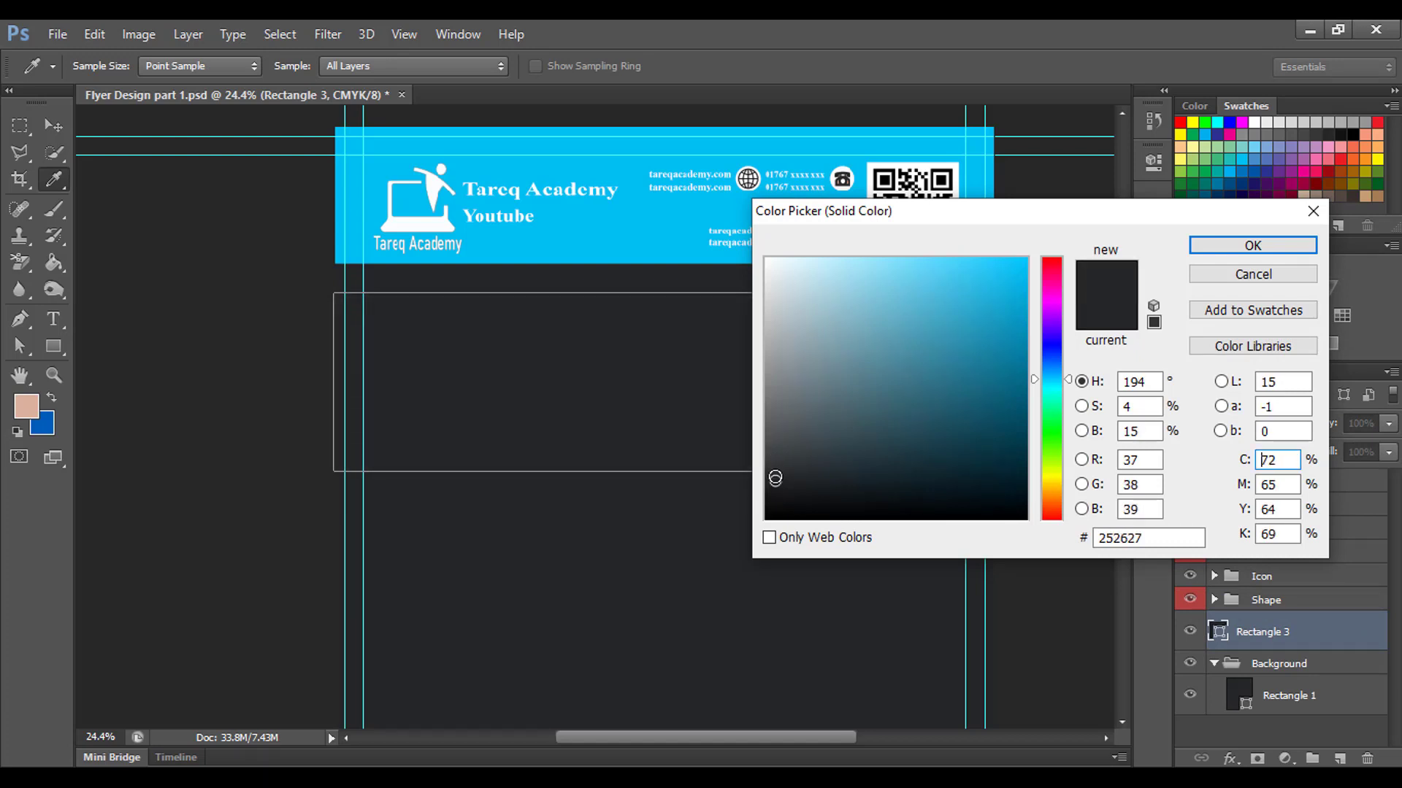
pyautogui.click(773, 476)
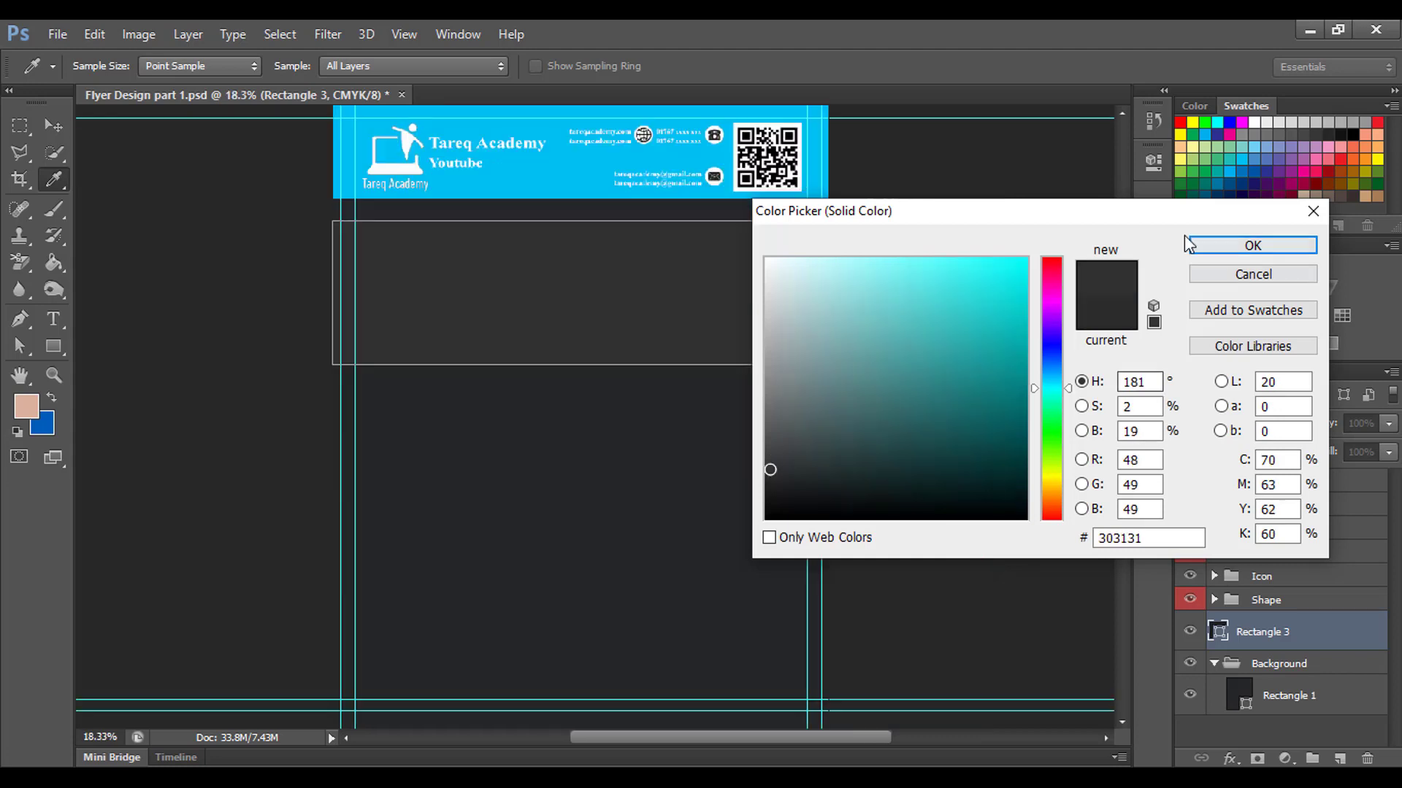
pyautogui.click(1241, 246)
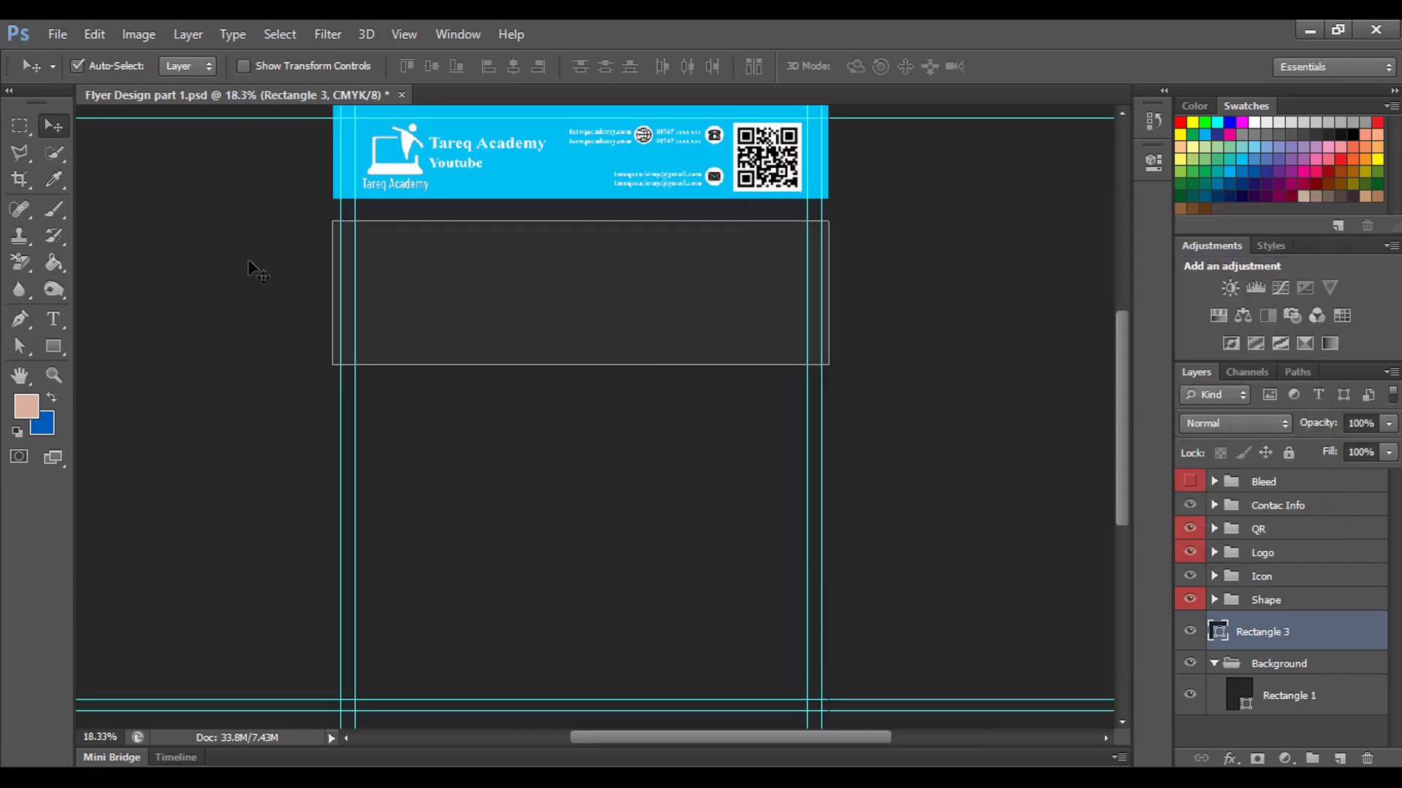
# Move the duplicate dark panel down to sit just below the first one
pyautogui.click(50, 347)
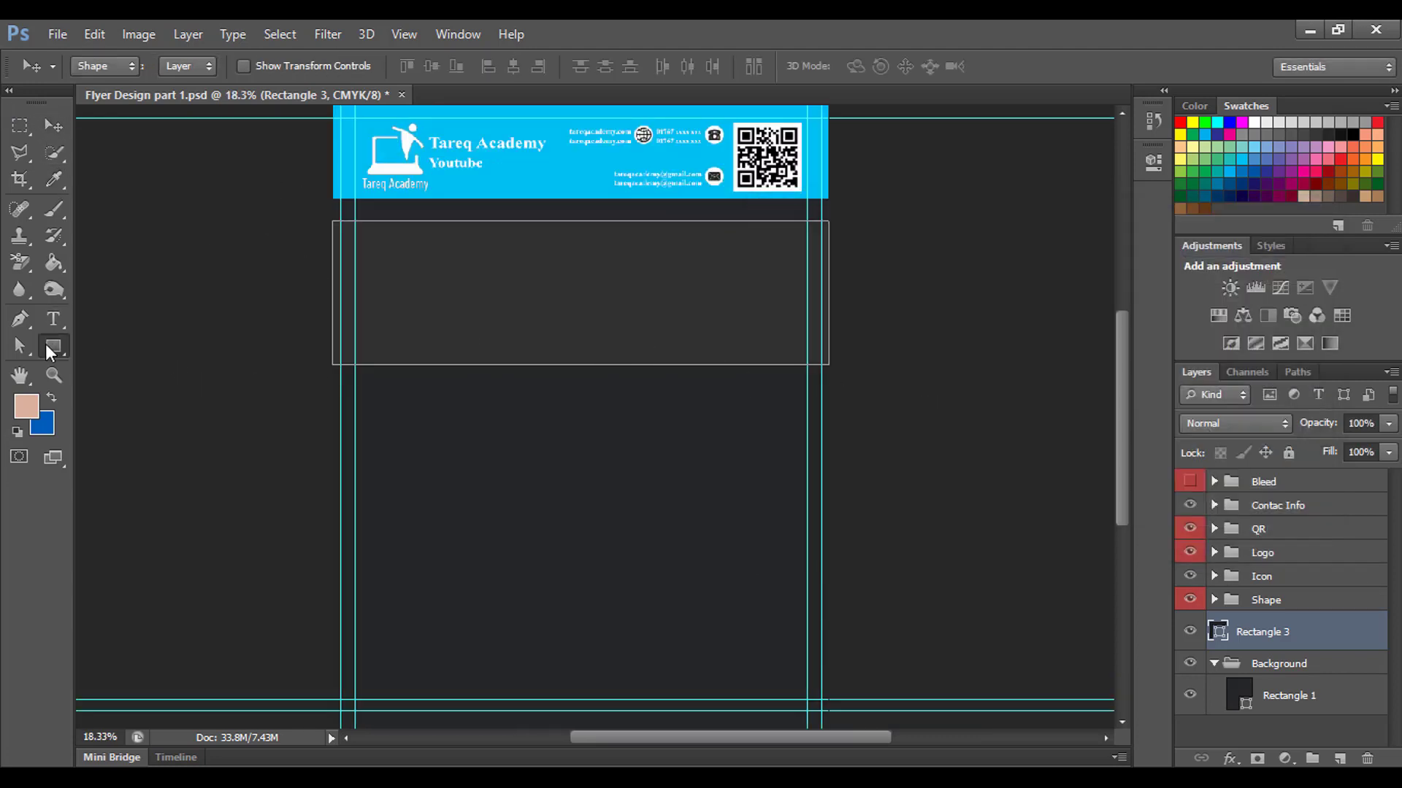
pyautogui.click(261, 69)
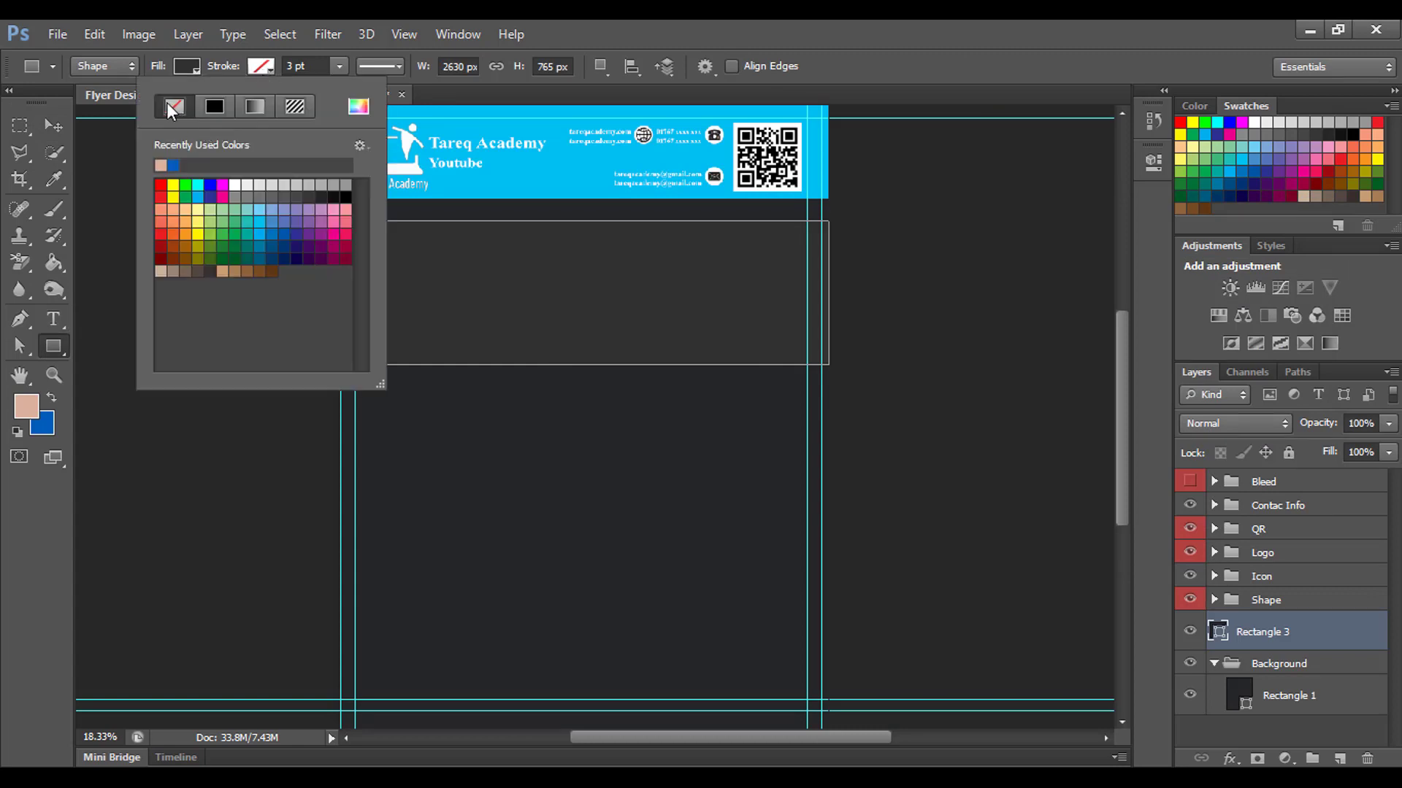
pyautogui.click(268, 64)
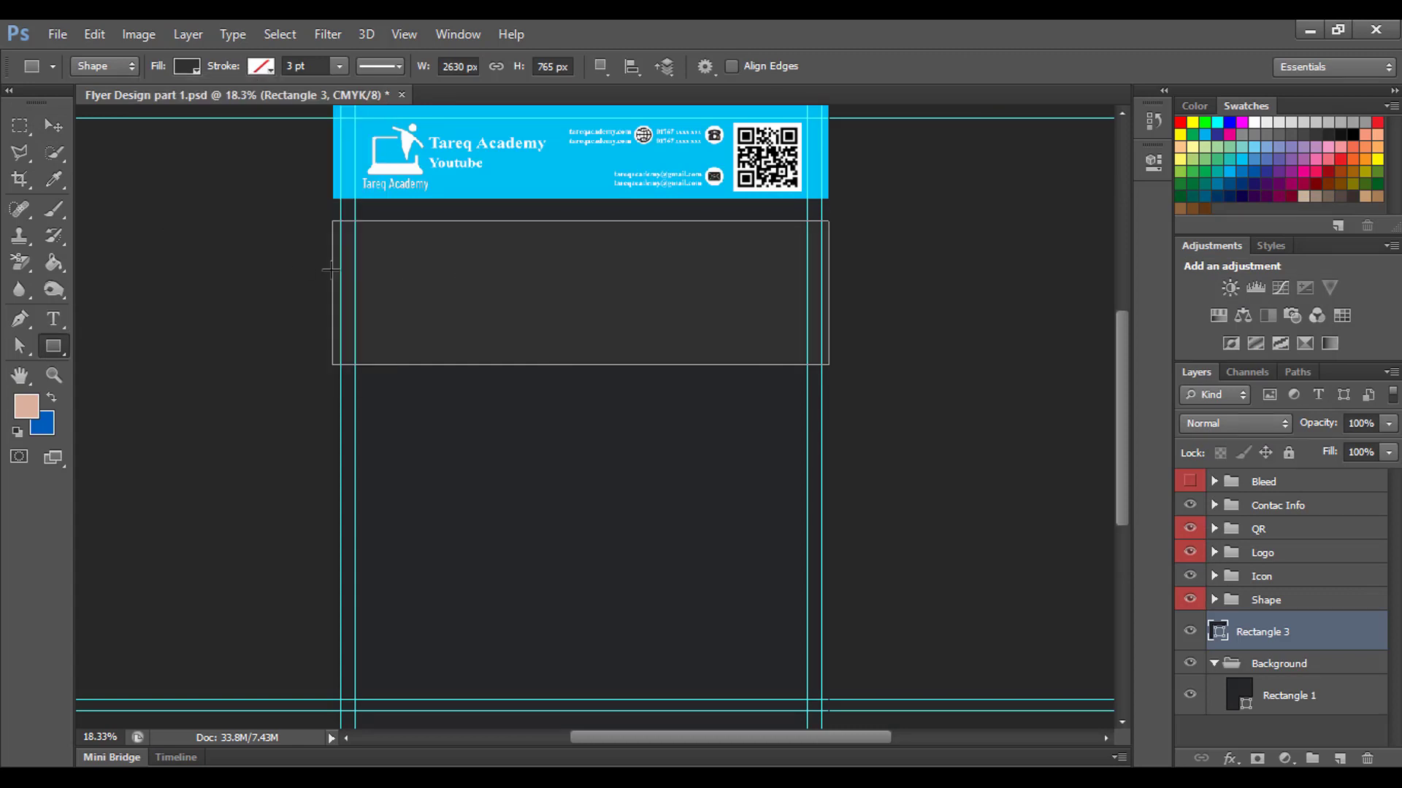
pyautogui.click(54, 126)
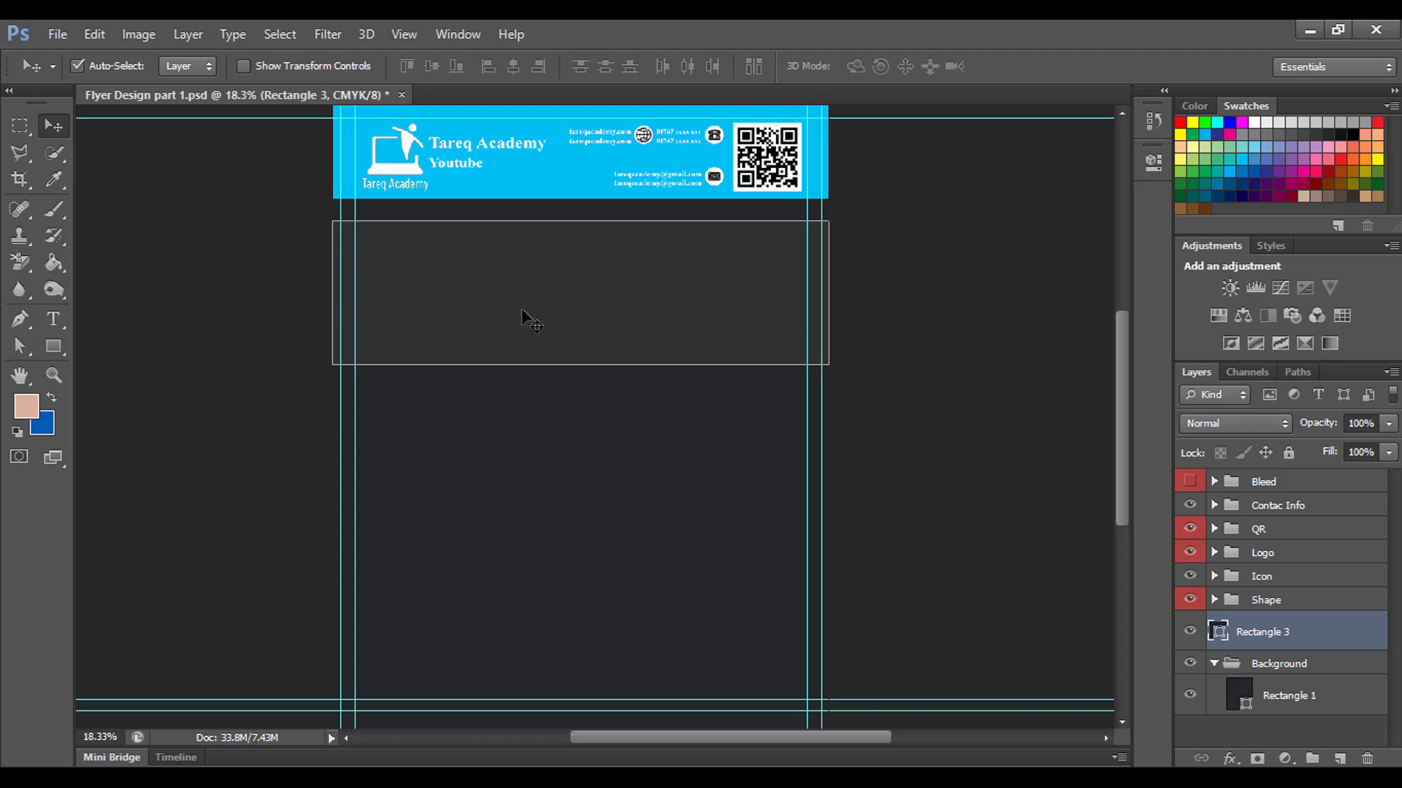
pyautogui.moveTo(521, 310); pyautogui.dragTo(532, 470)
# Shorten Rectangle 3 copy by raising its bottom edge with Free Transform
pyautogui.hotkey('ctrl', 't')
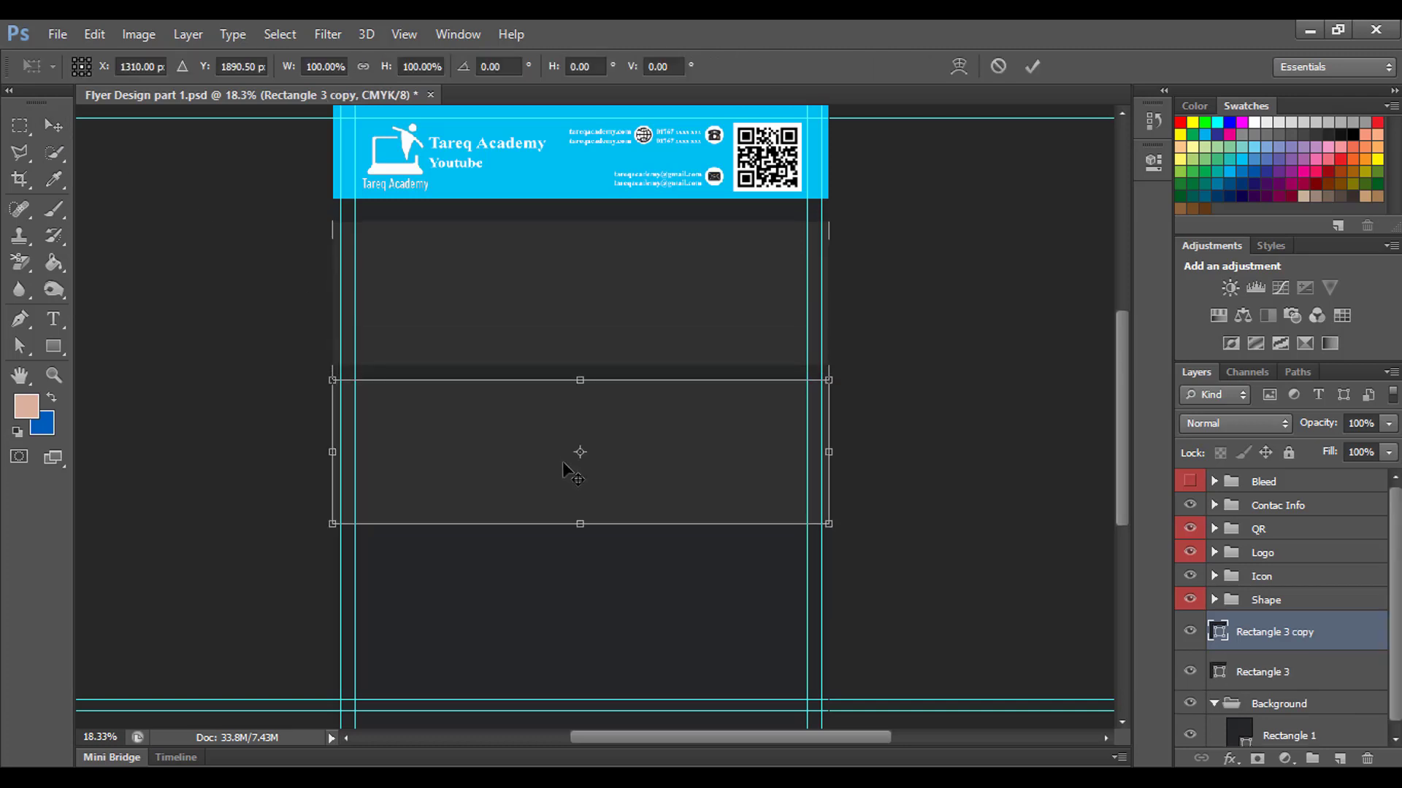
pyautogui.moveTo(581, 524); pyautogui.dragTo(581, 460)
pyautogui.press('Return')
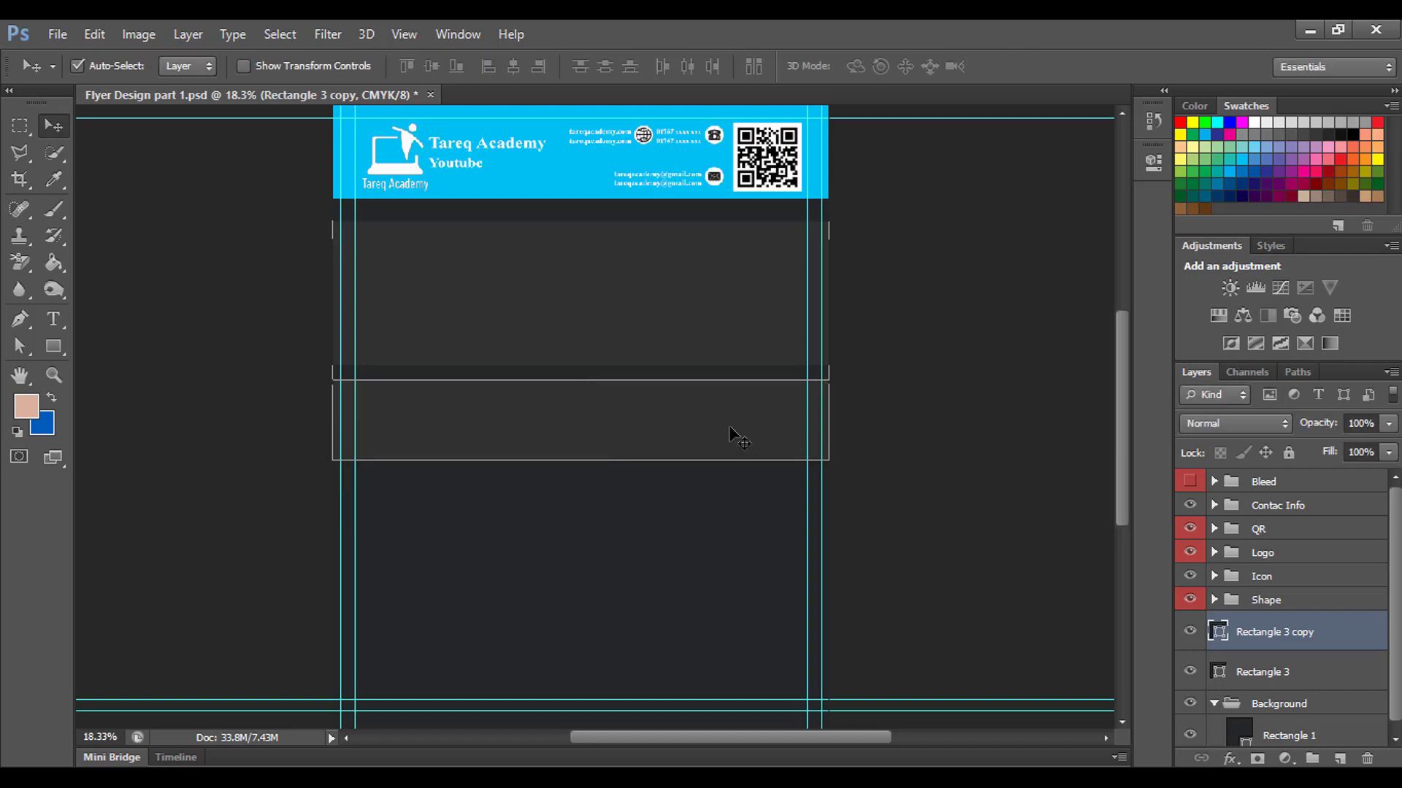
pyautogui.click(860, 516)
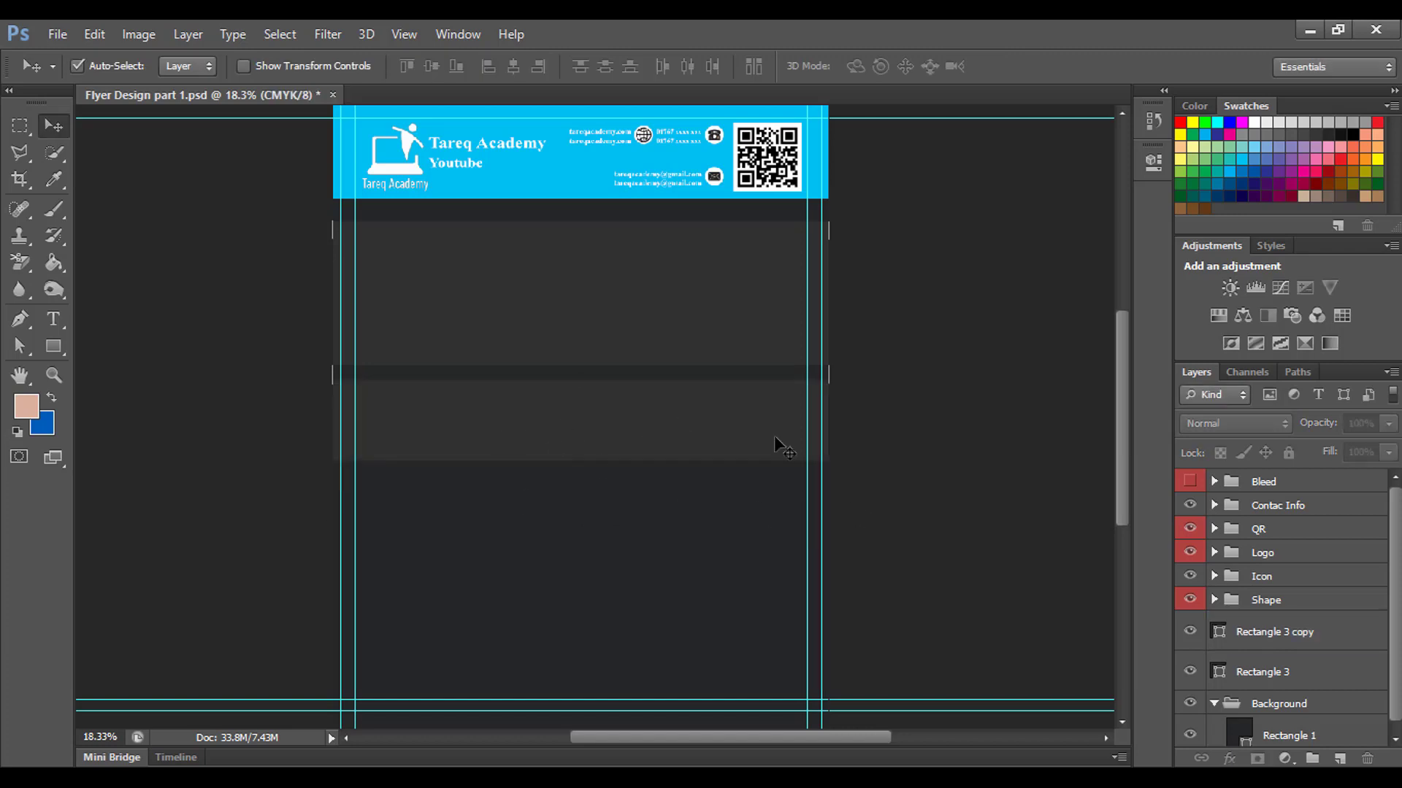
# Draw Rectangle 4 as a strip along the flyer's bottom edge between the lower guides
pyautogui.hotkey('ctrl', '-')
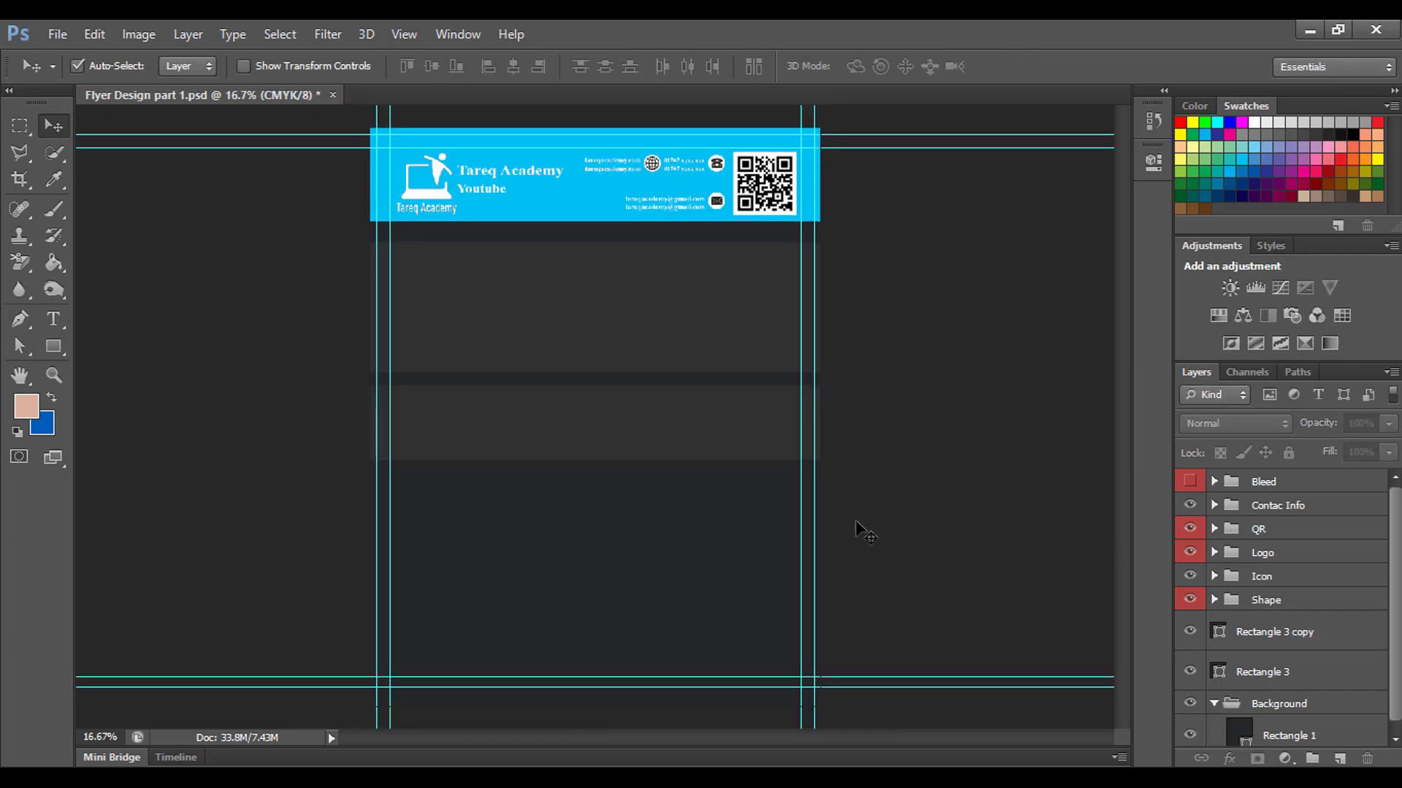
pyautogui.scroll(-1, 712, 572)
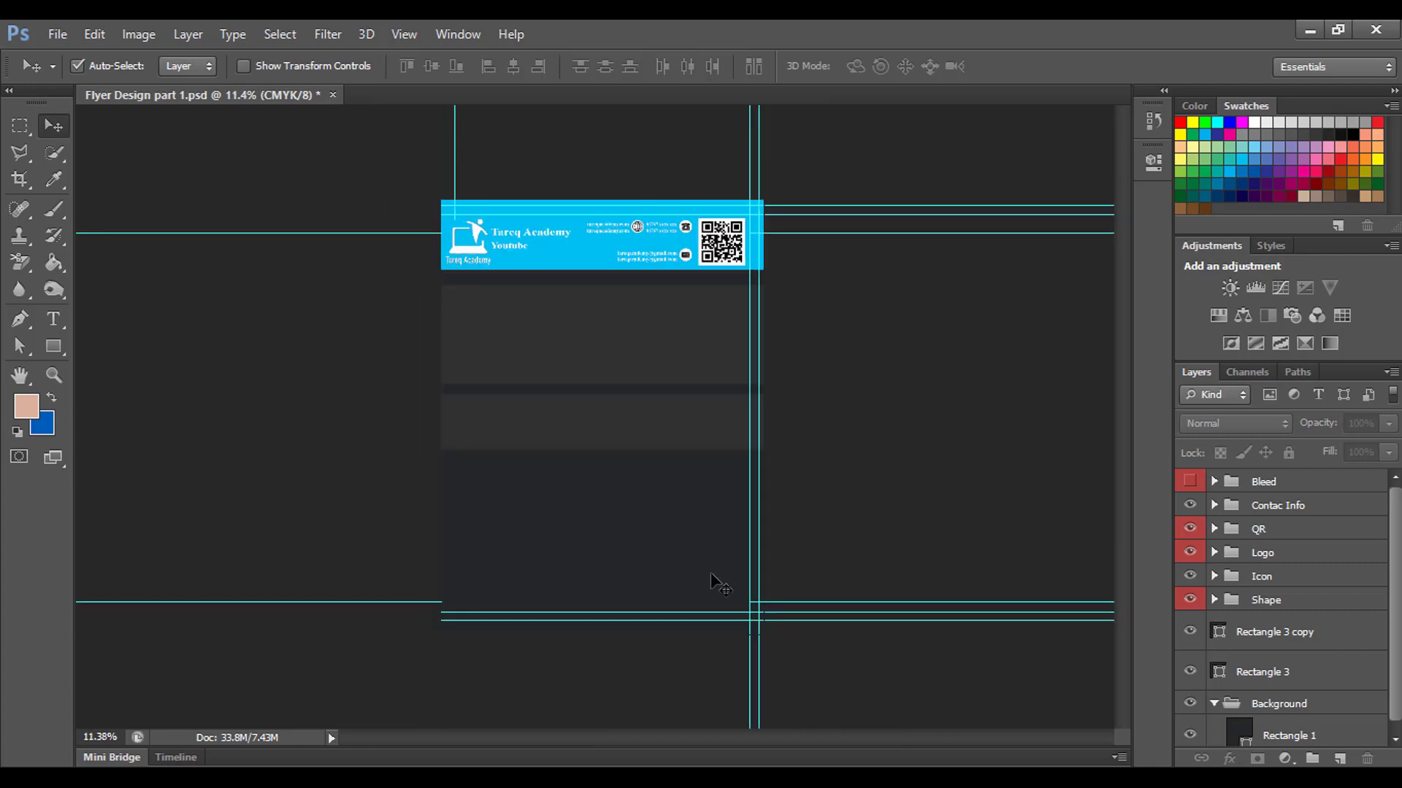
pyautogui.scroll(2, 711, 572)
pyautogui.moveTo(641, 672); pyautogui.dragTo(673, 451)
pyautogui.scroll(1, 681, 600)
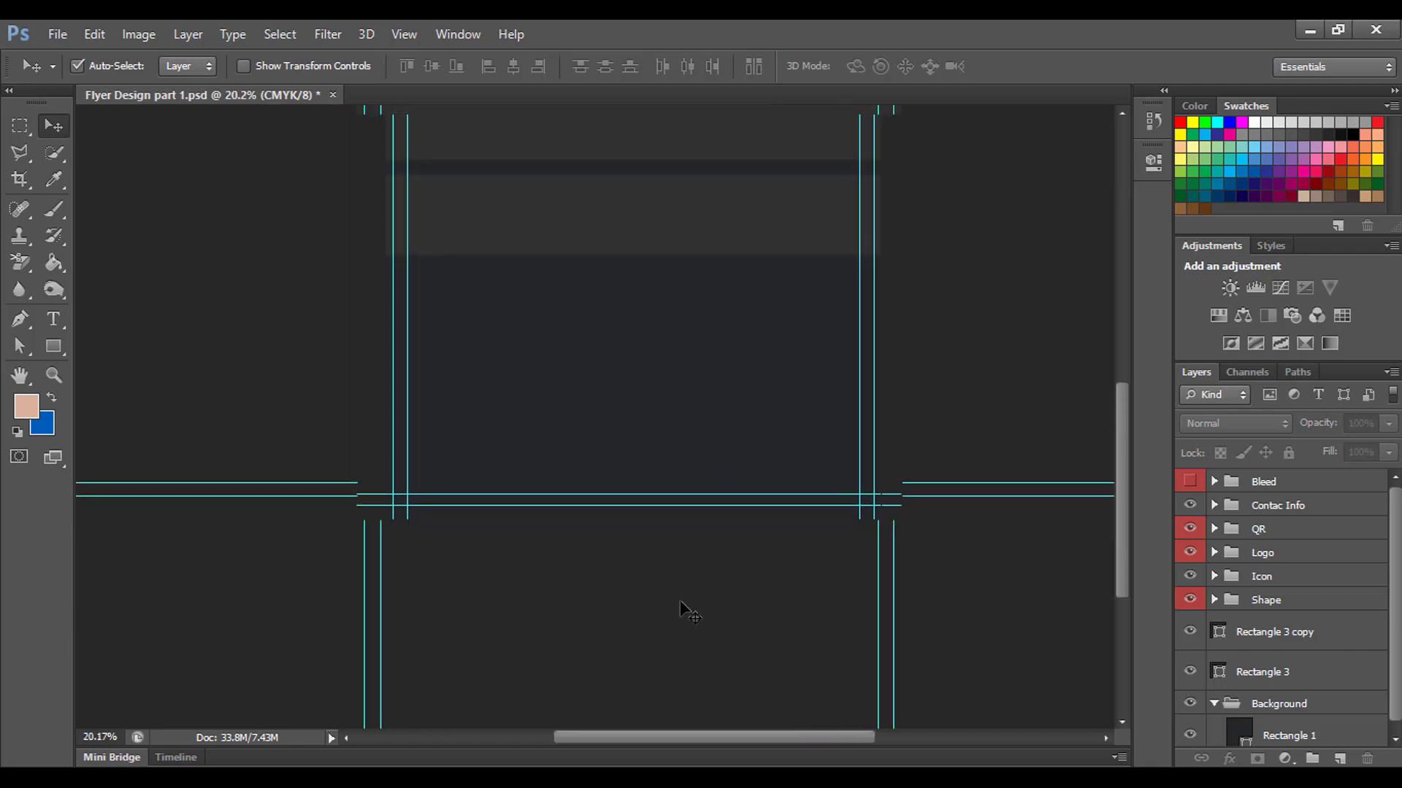
pyautogui.scroll(2, 614, 575)
pyautogui.scroll(1, 638, 594)
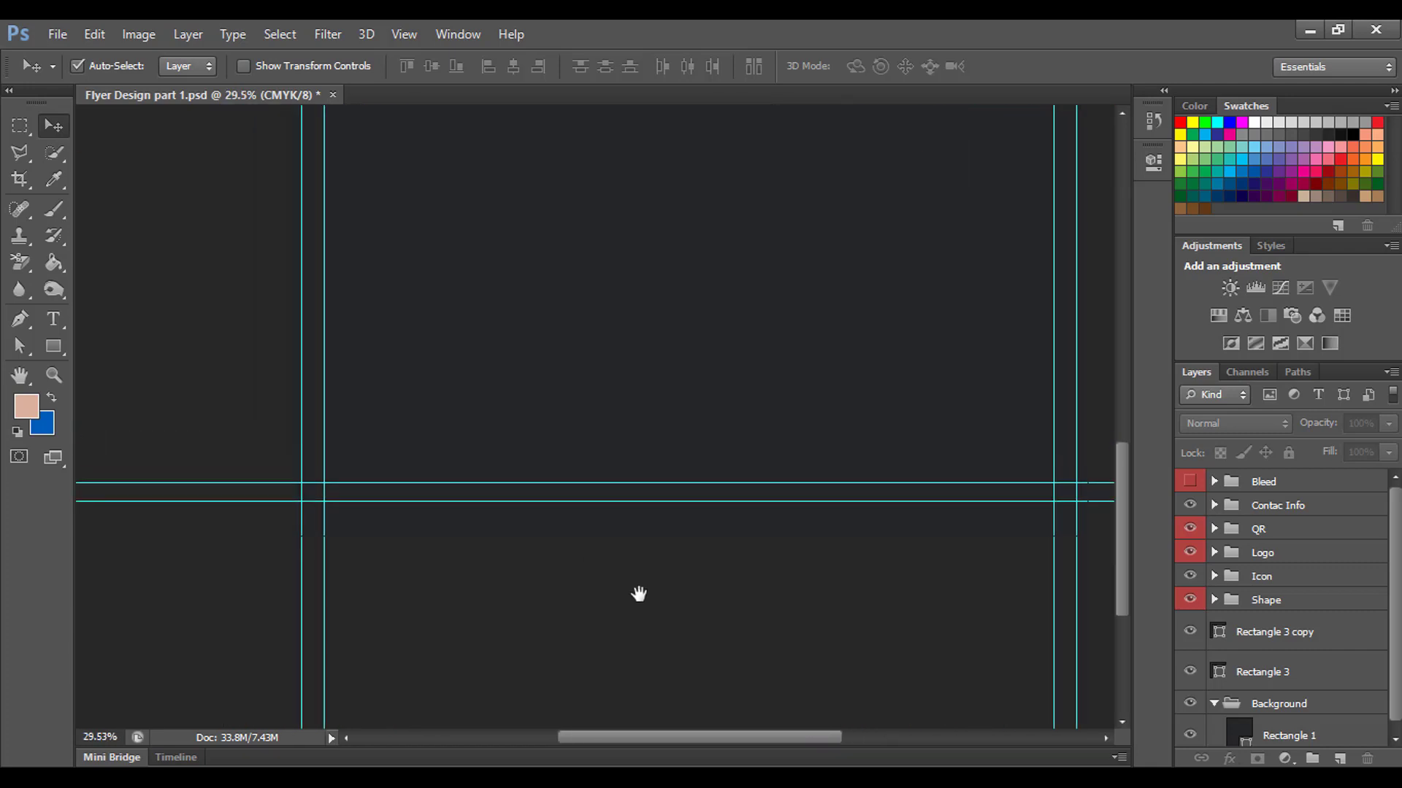
pyautogui.click(53, 347)
pyautogui.moveTo(558, 544); pyautogui.dragTo(366, 497)
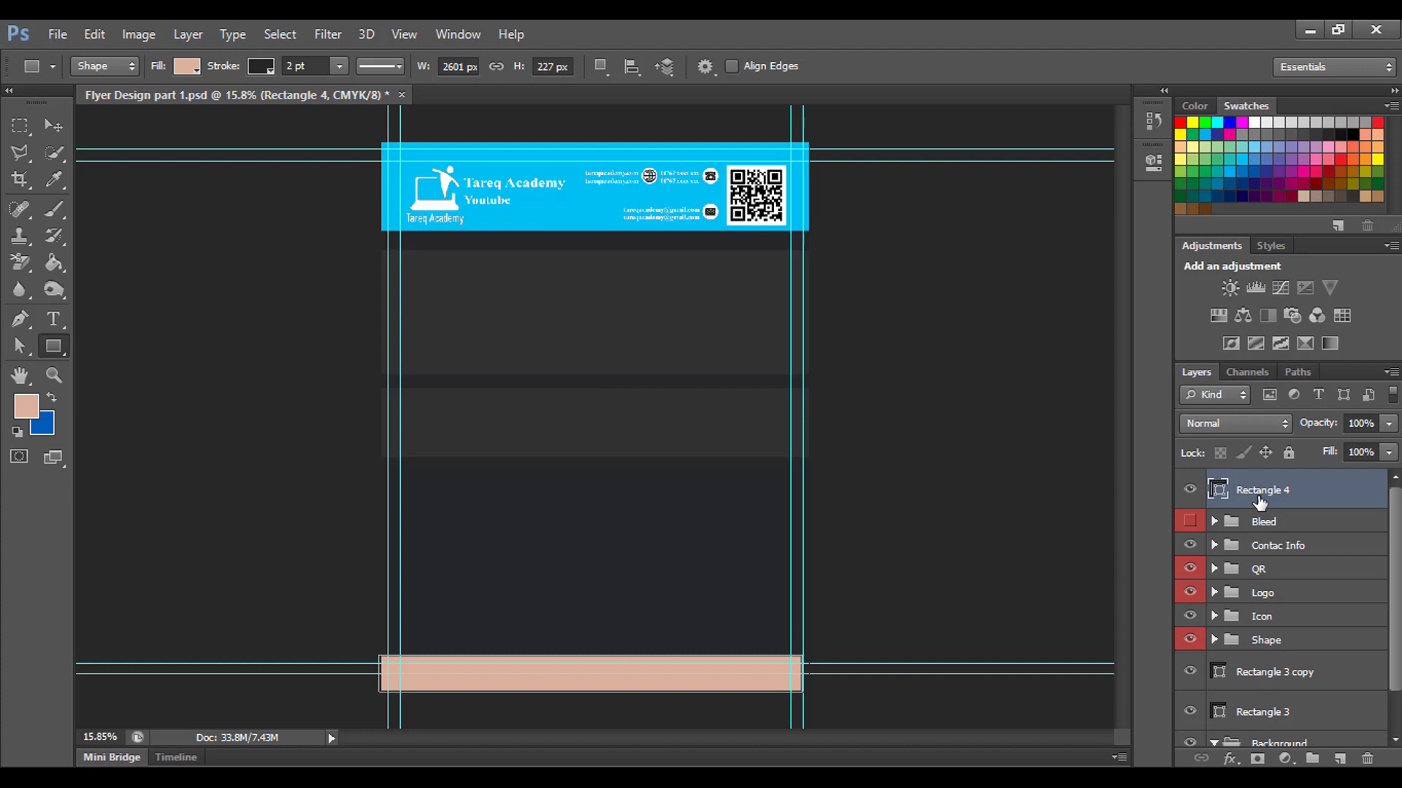
# Fill the bottom strip with the header's cyan, sampled in the Color Picker
pyautogui.click(189, 66)
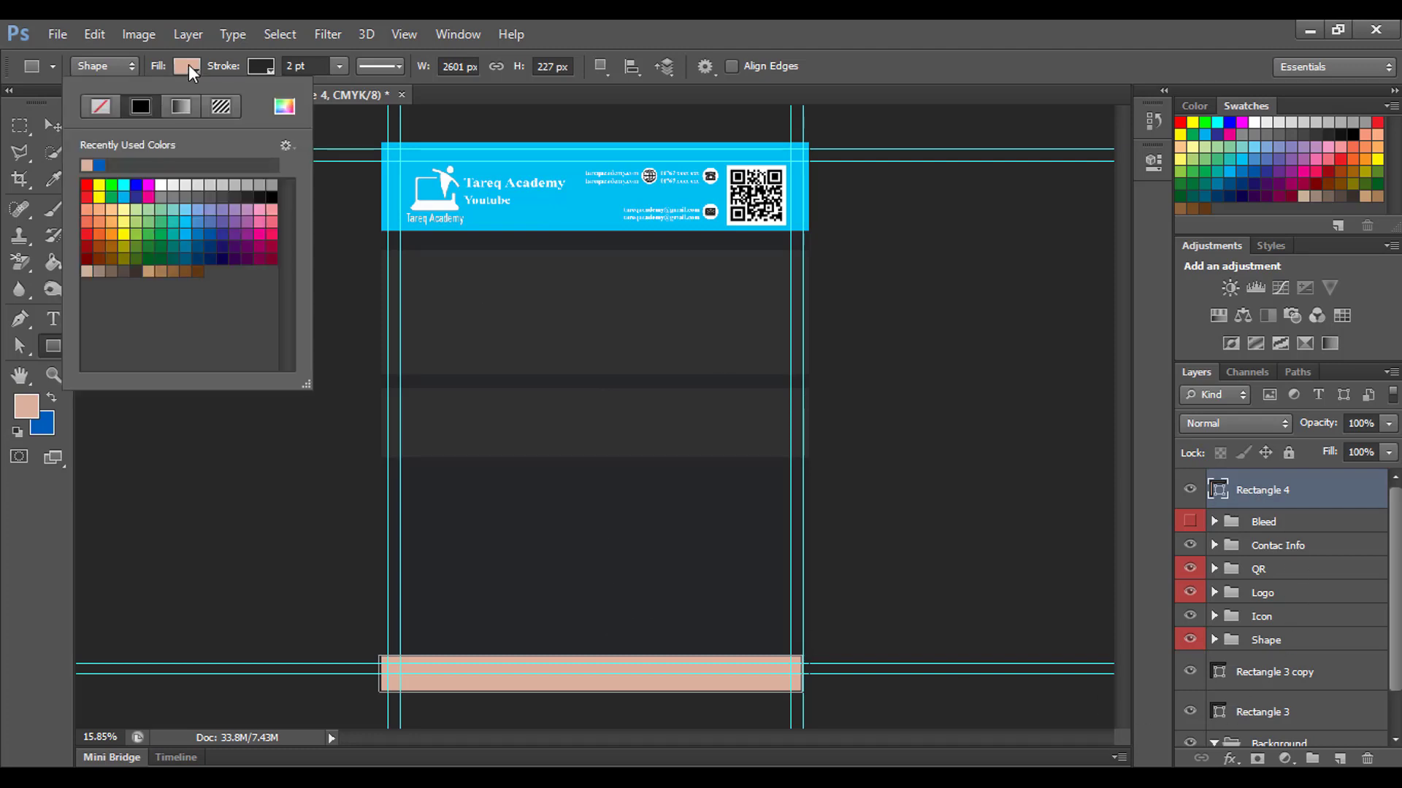
pyautogui.click(286, 109)
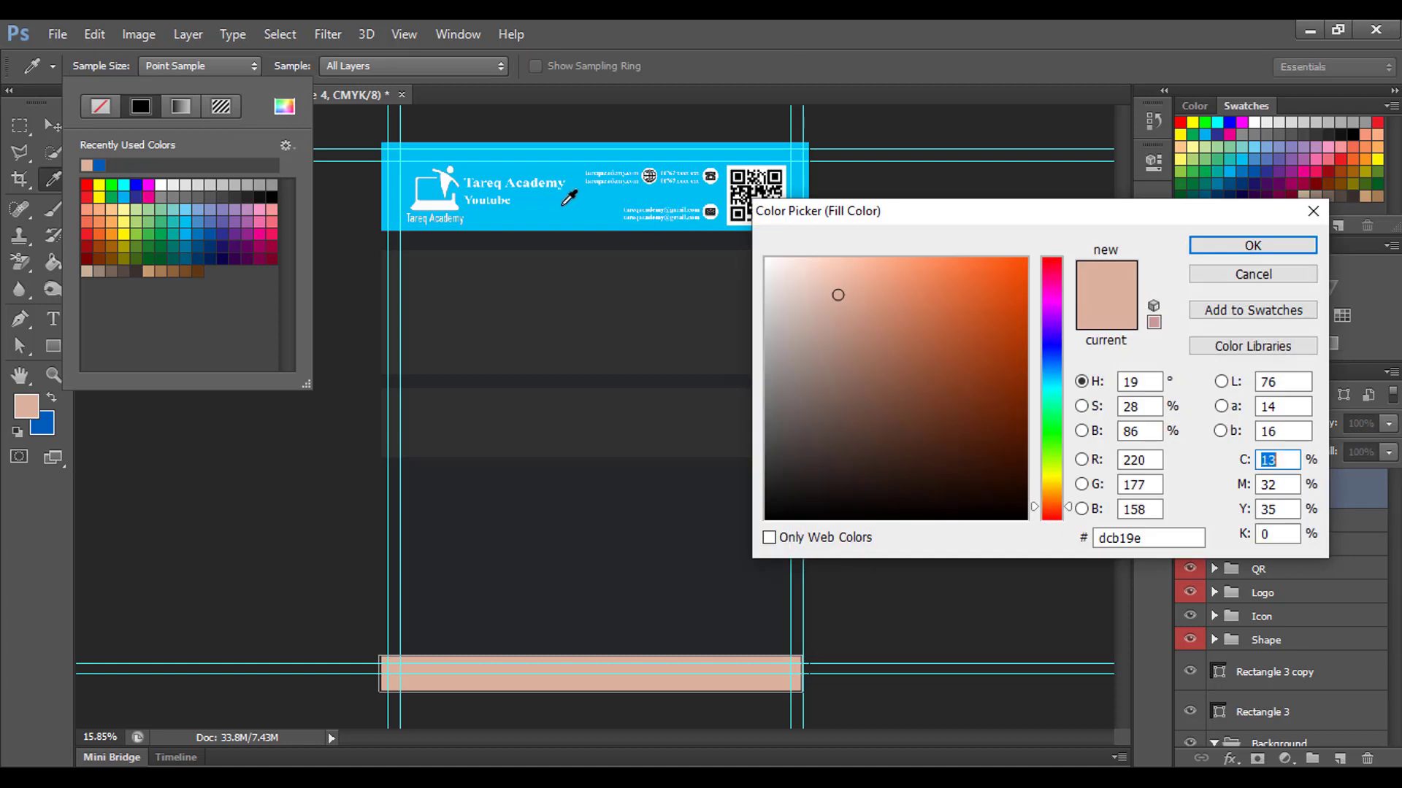
pyautogui.click(572, 212)
pyautogui.click(1290, 246)
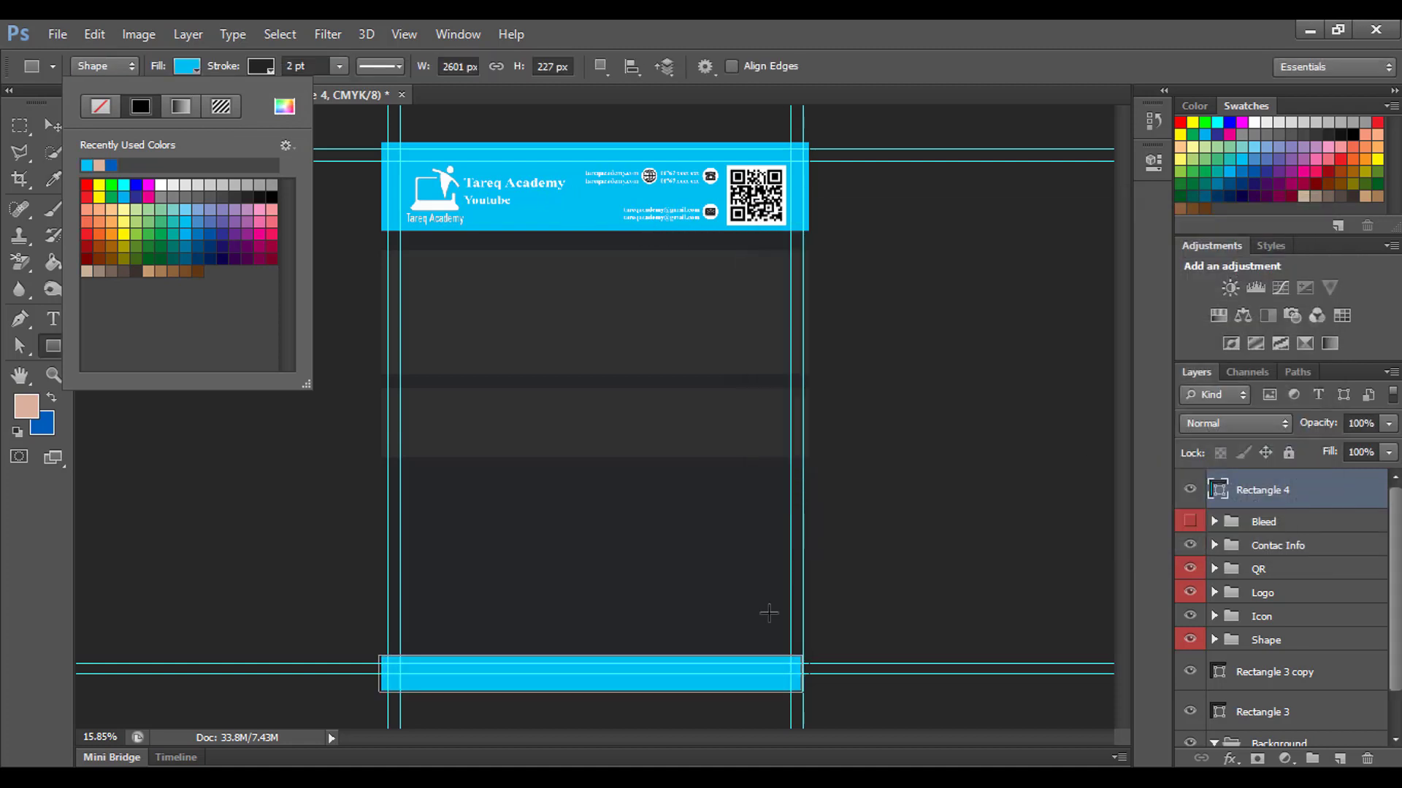
# Set the bottom strip's stroke to No Color
pyautogui.click(270, 64)
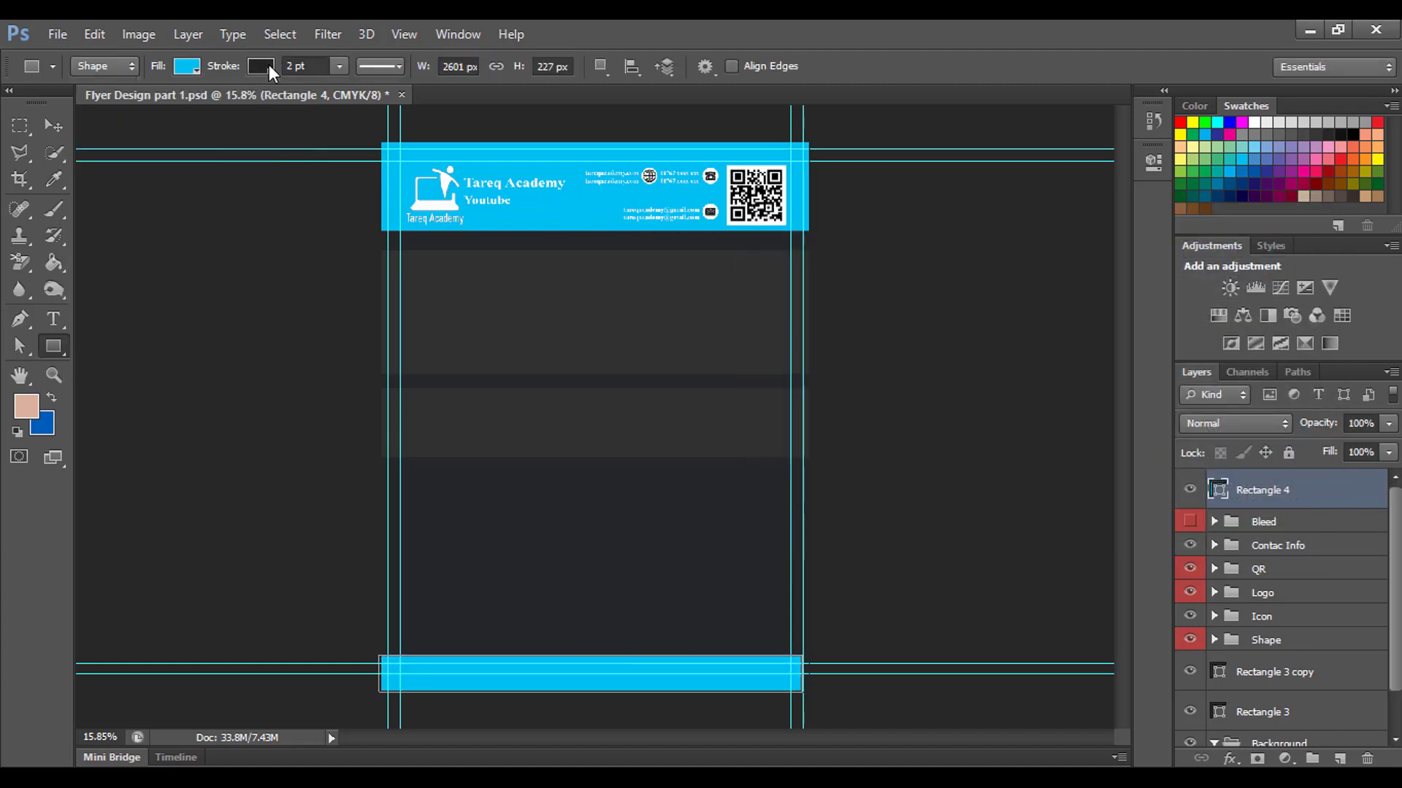
pyautogui.click(170, 106)
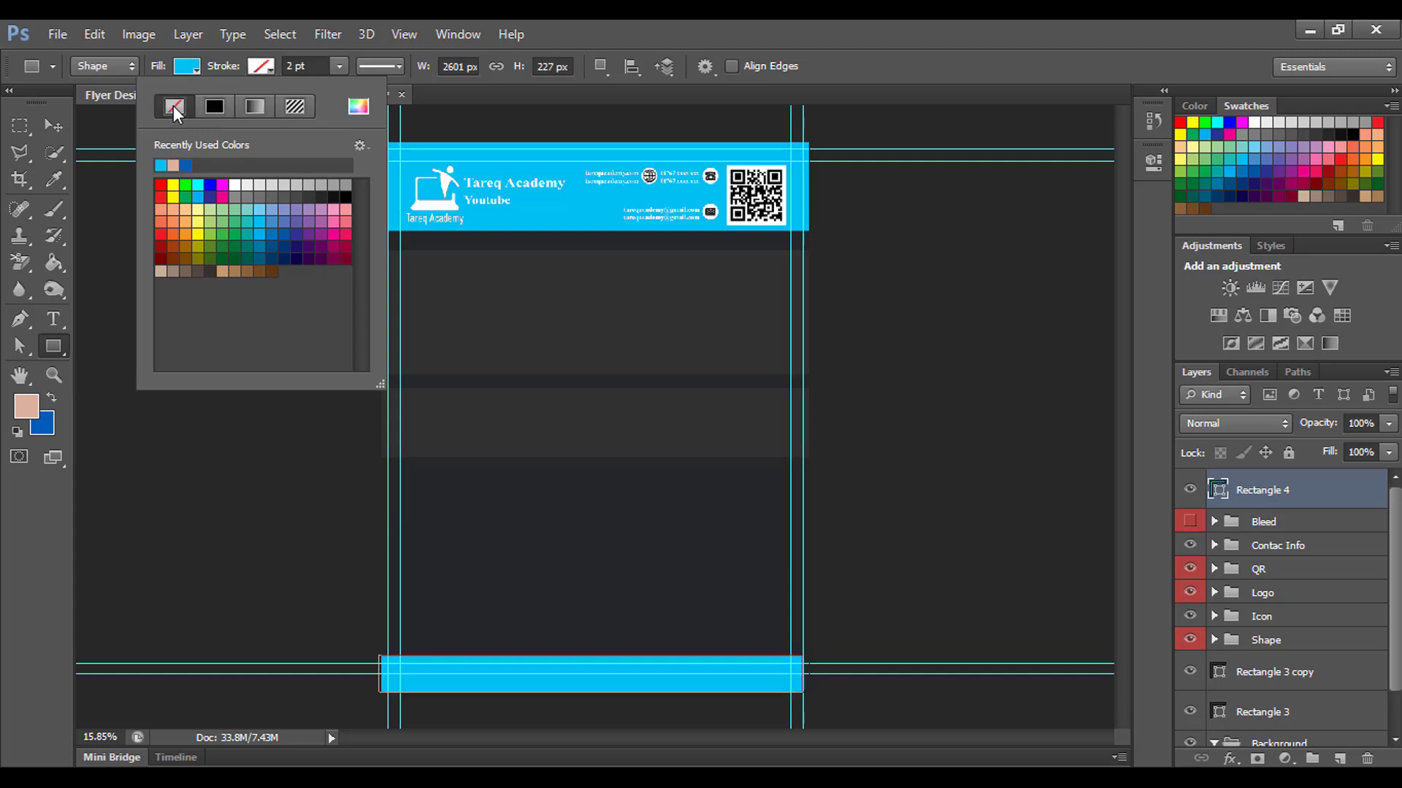
pyautogui.click(259, 66)
pyautogui.scroll(2, 685, 561)
pyautogui.scroll(1, 685, 560)
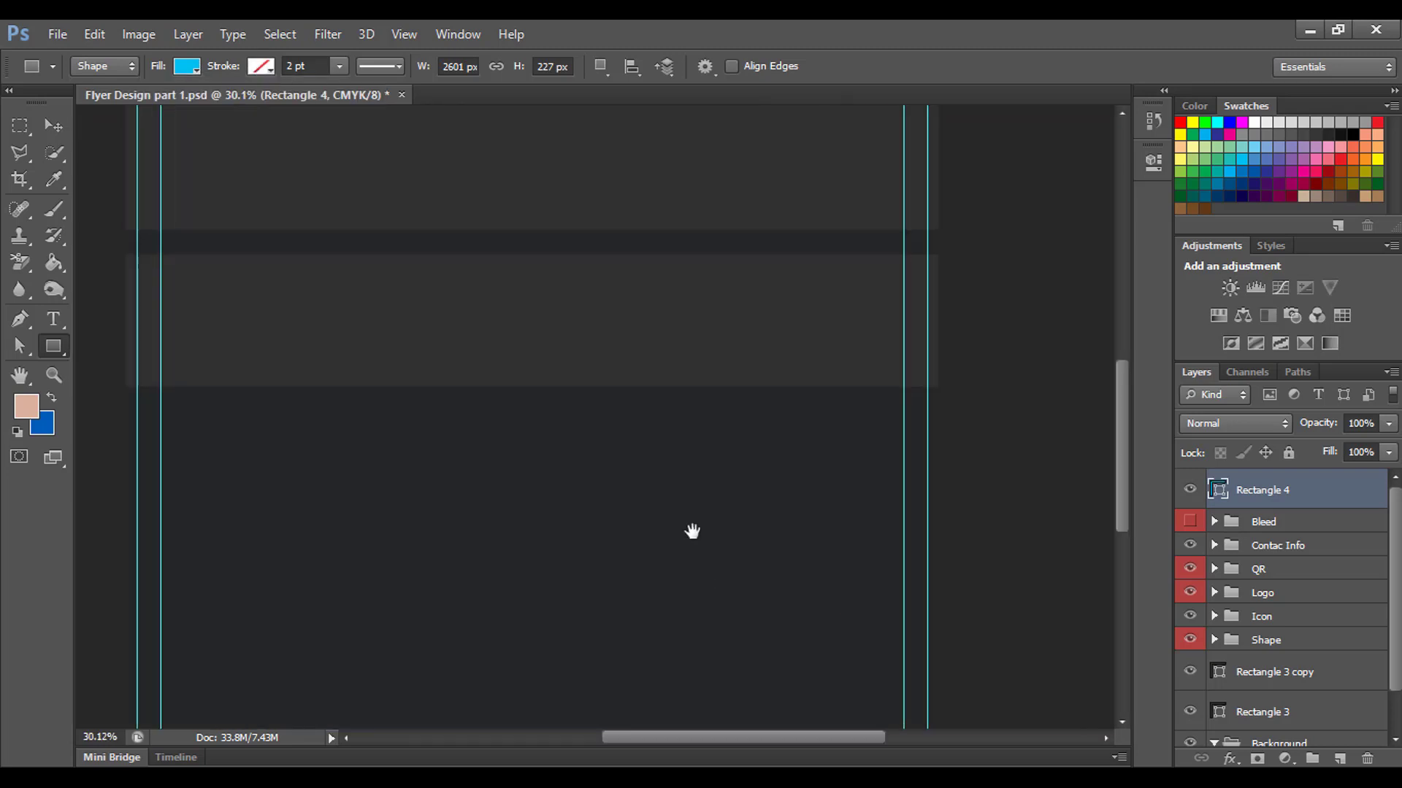
pyautogui.scroll(2, 691, 525)
pyautogui.scroll(1, 666, 463)
pyautogui.moveTo(650, 470); pyautogui.dragTo(896, 476)
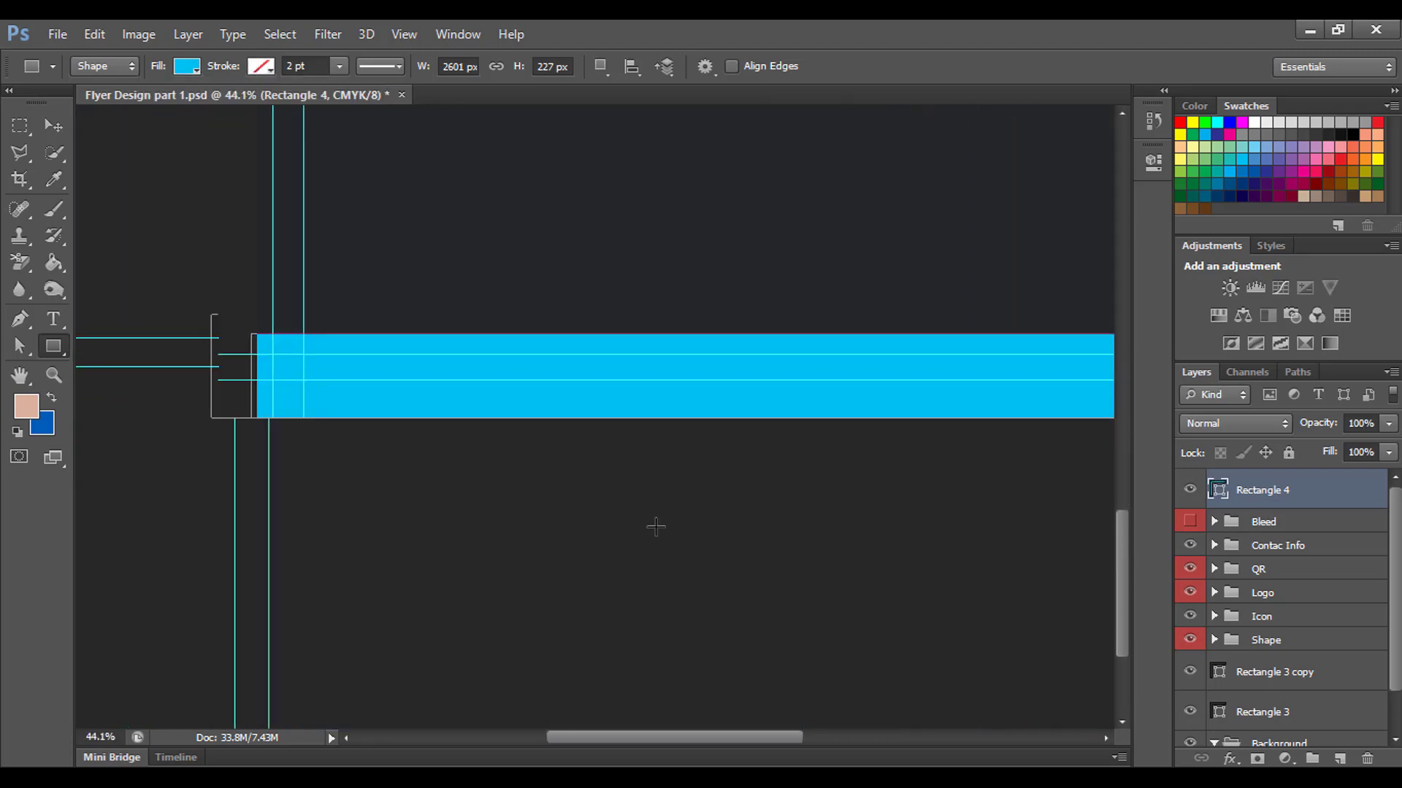
# Widen the cyan footer so its left and right edges reach the flyer's guides
pyautogui.scroll(3, 654, 525)
pyautogui.moveTo(400, 494)
pyautogui.mouseDown()
pyautogui.moveTo(657, 563)
pyautogui.moveTo(670, 595)
pyautogui.mouseUp()
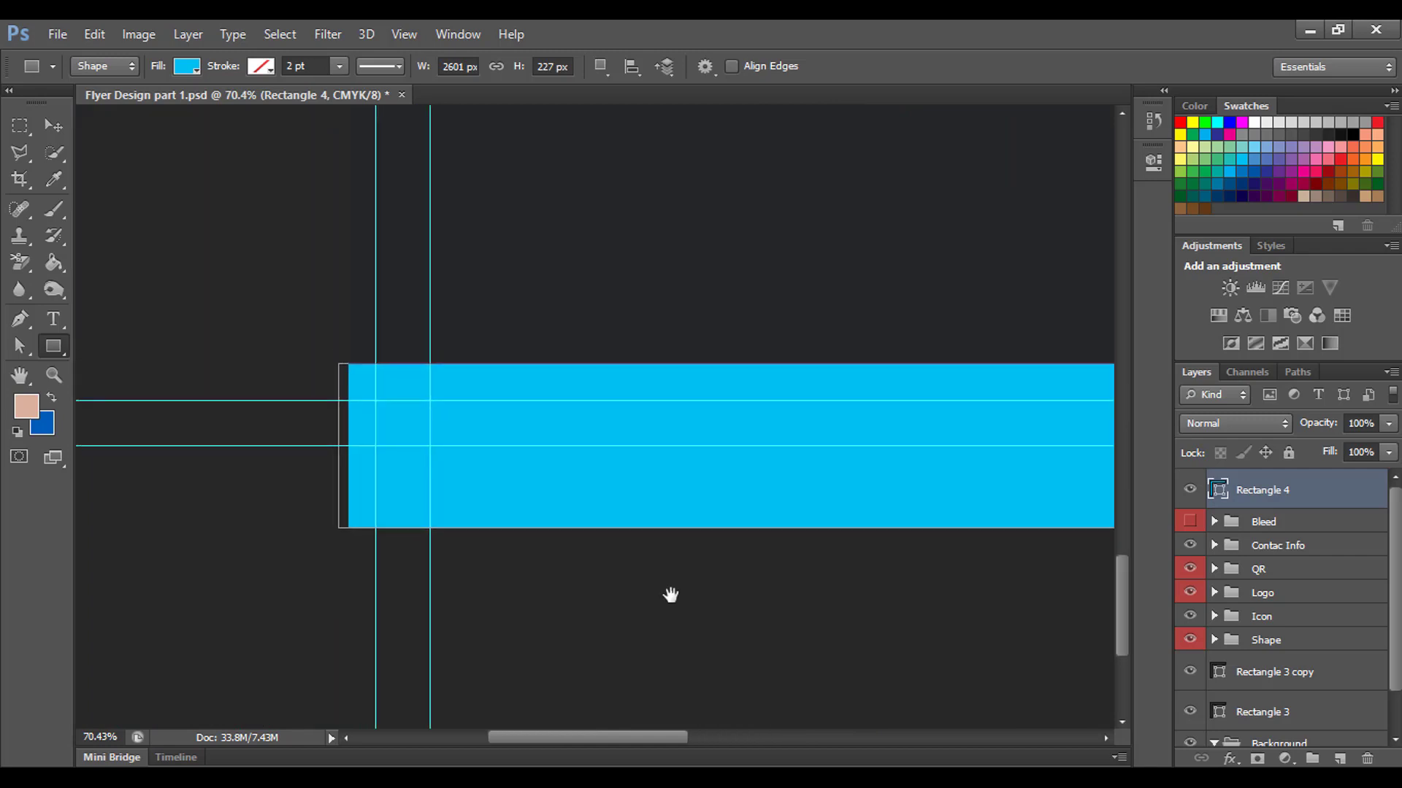
pyautogui.hotkey('ctrl', 't')
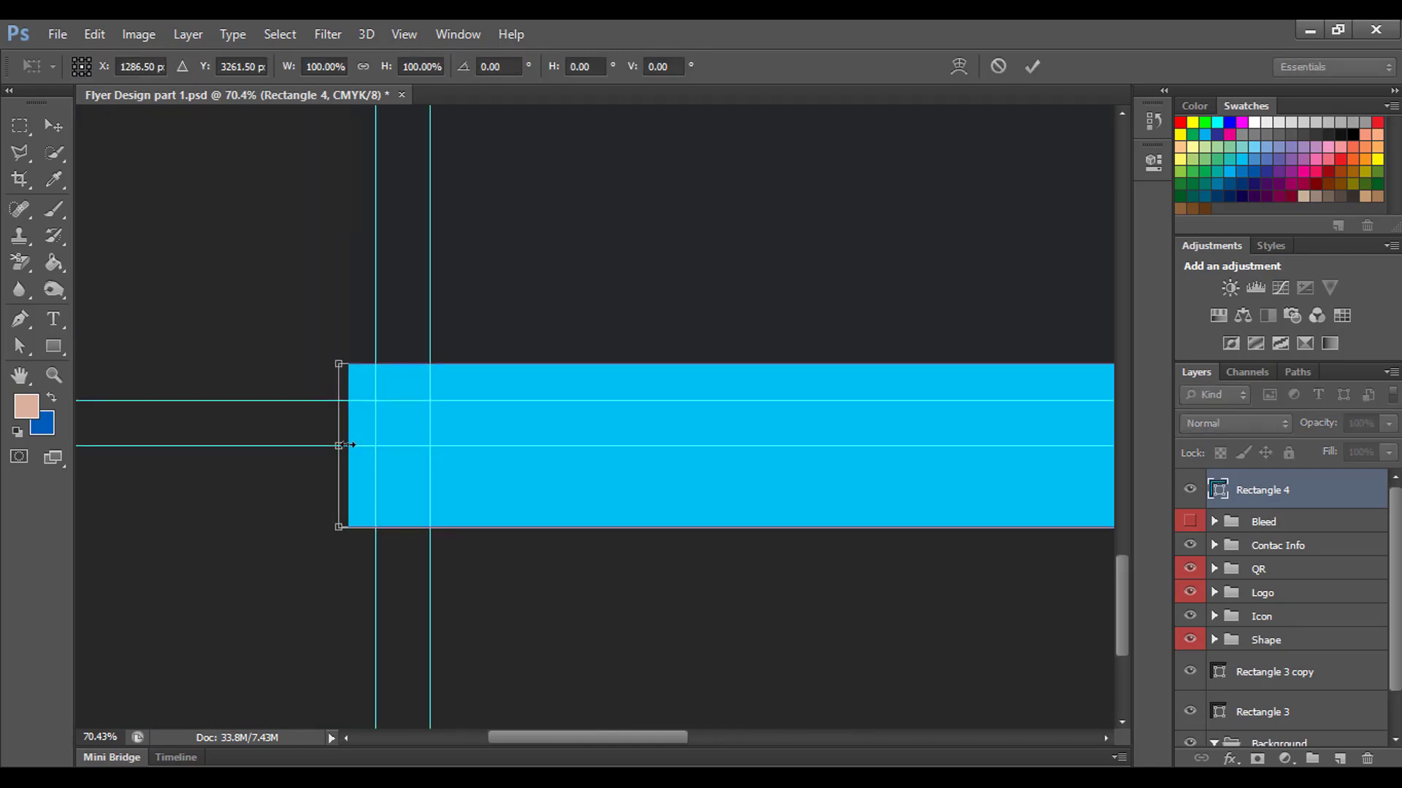
pyautogui.moveTo(349, 444); pyautogui.dragTo(355, 444)
pyautogui.moveTo(795, 582)
pyautogui.mouseDown()
pyautogui.moveTo(169, 404)
pyautogui.moveTo(145, 538)
pyautogui.mouseUp()
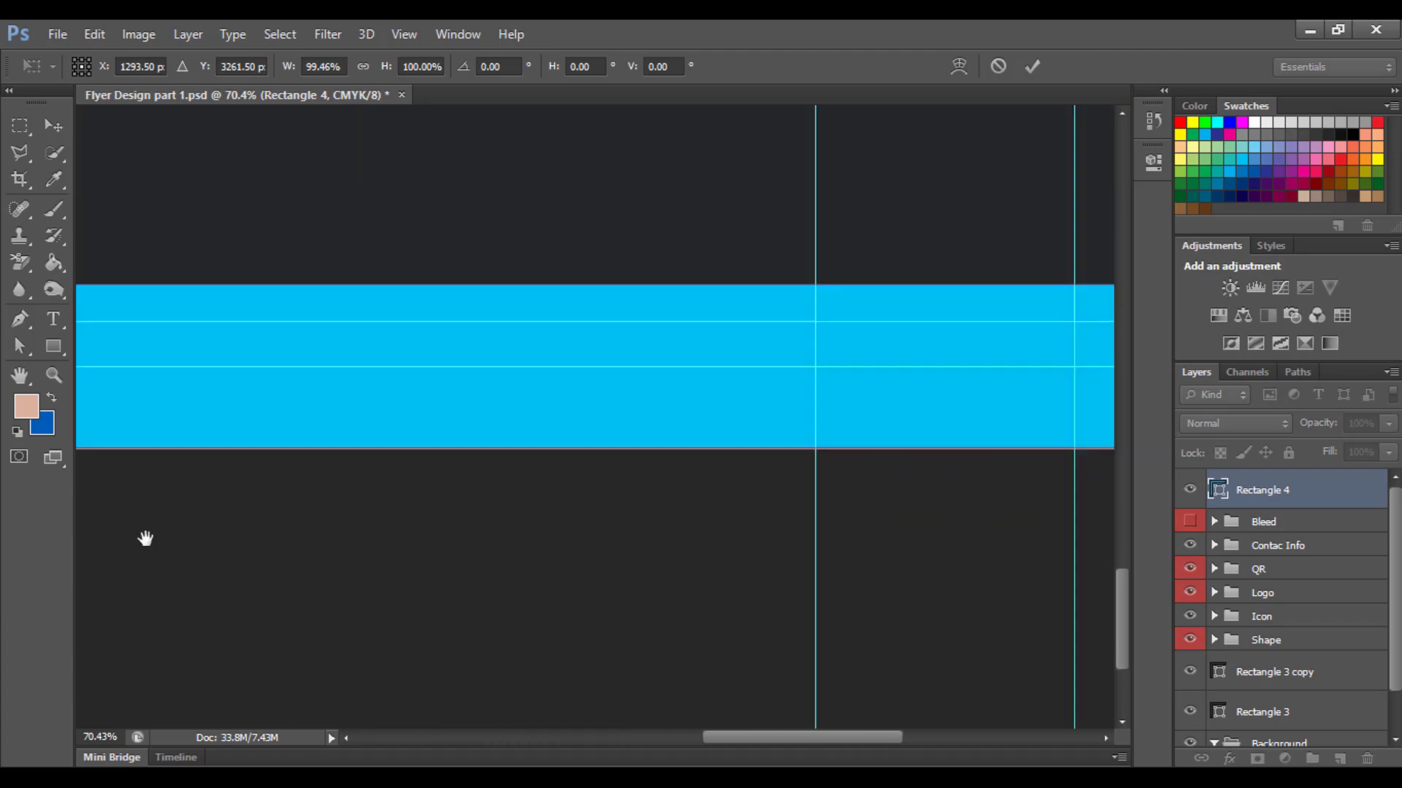
pyautogui.moveTo(602, 373); pyautogui.dragTo(630, 373)
pyautogui.moveTo(444, 510); pyautogui.dragTo(926, 548)
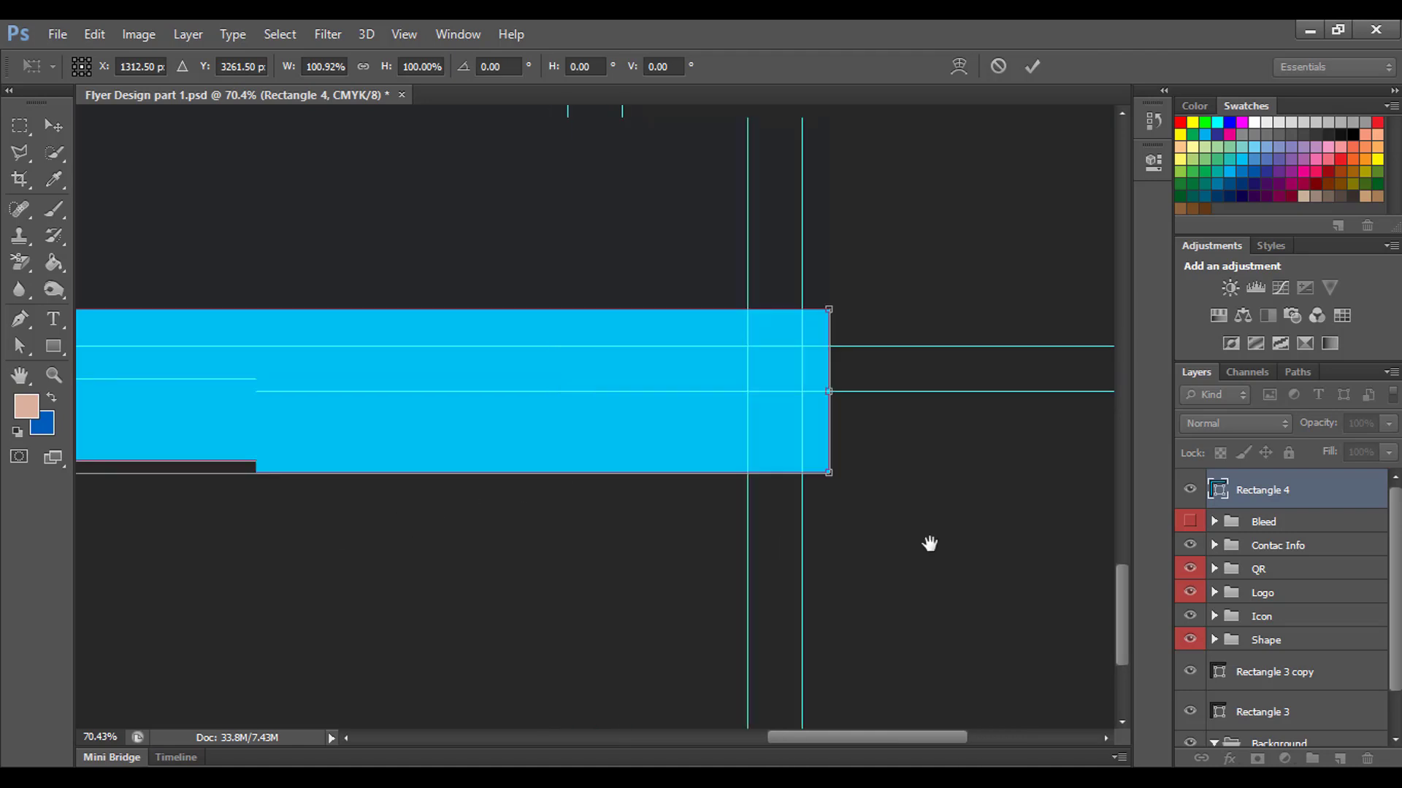
pyautogui.scroll(-2, 813, 569)
pyautogui.press('Return')
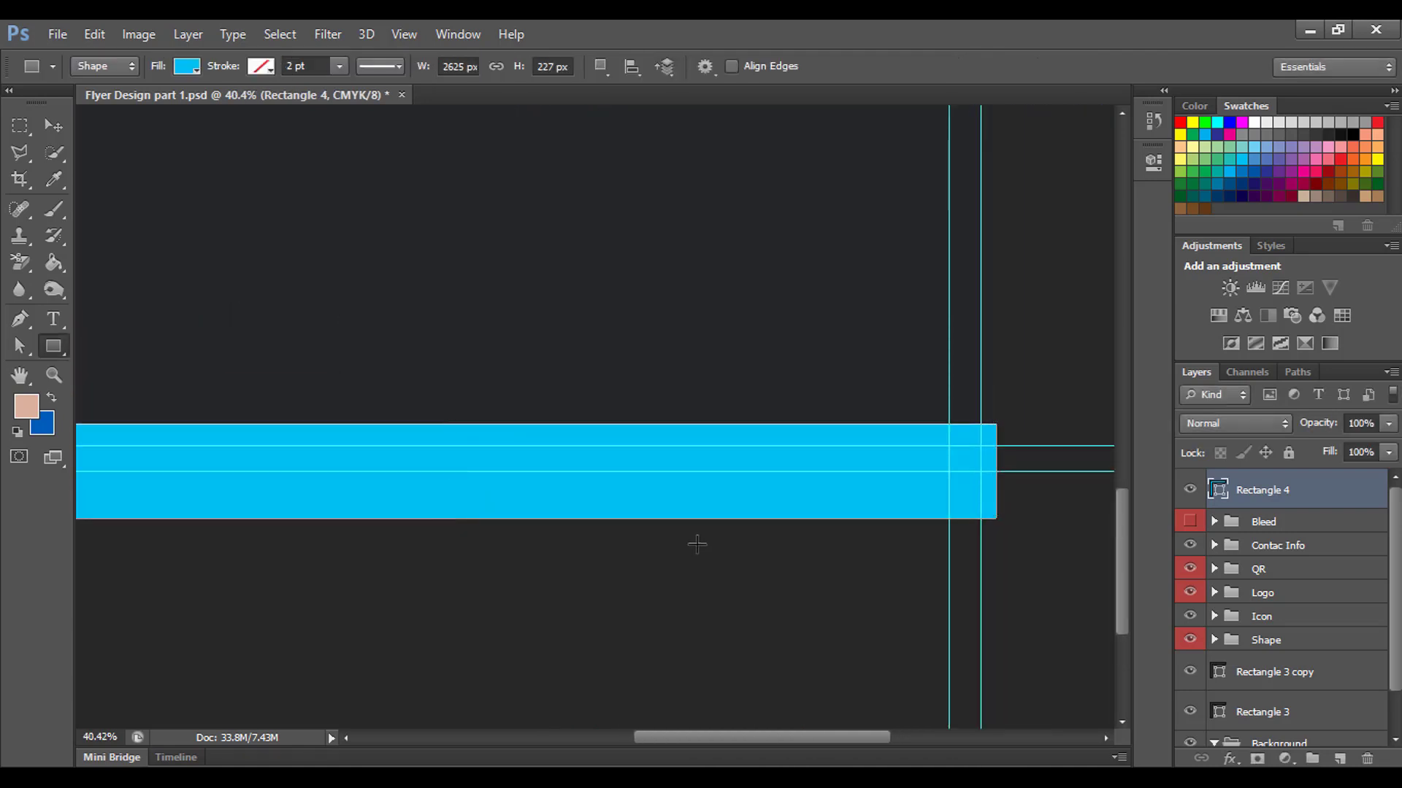
# Move the Rectangle 4 layer below the Shape group
pyautogui.scroll(-3, 695, 544)
pyautogui.scroll(-2, 704, 480)
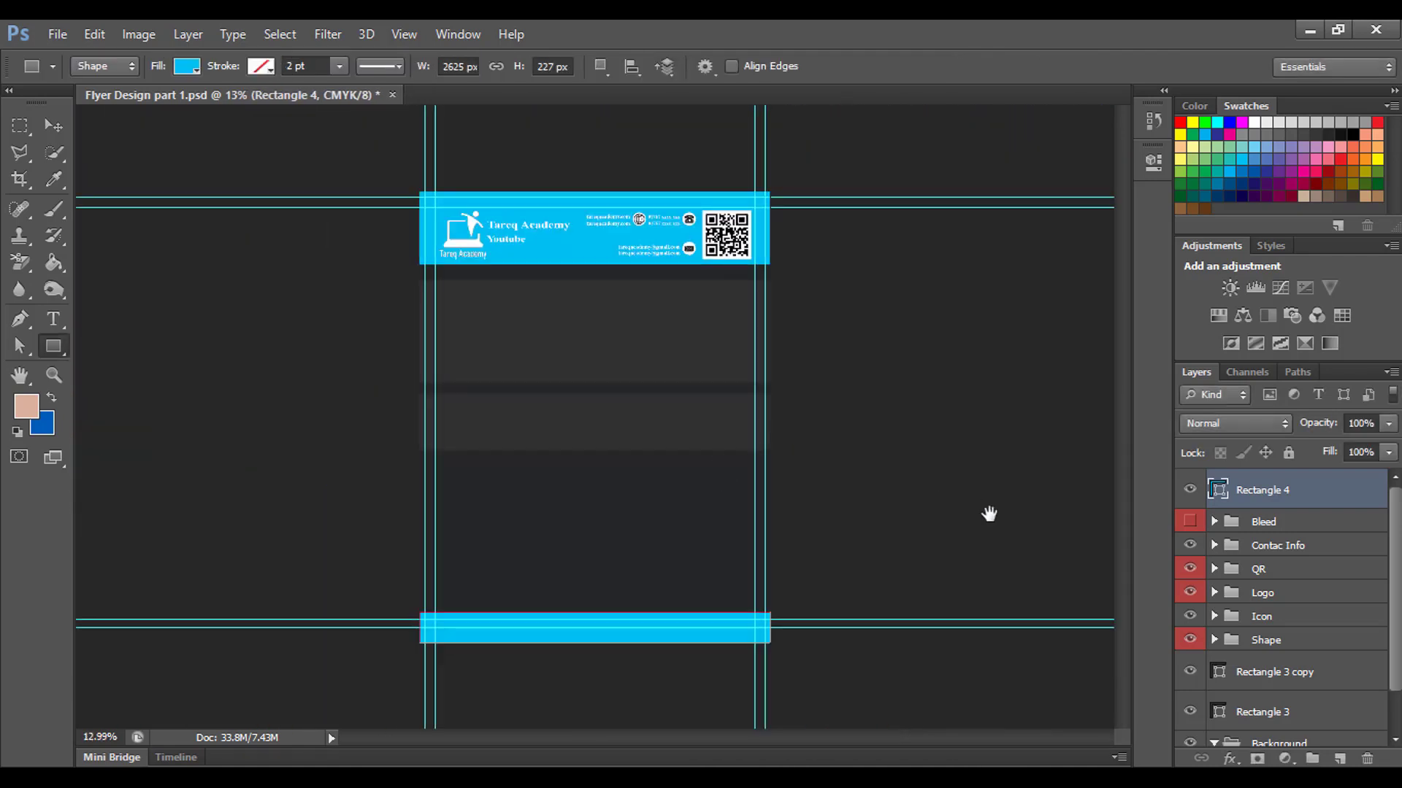
pyautogui.scroll(1, 810, 538)
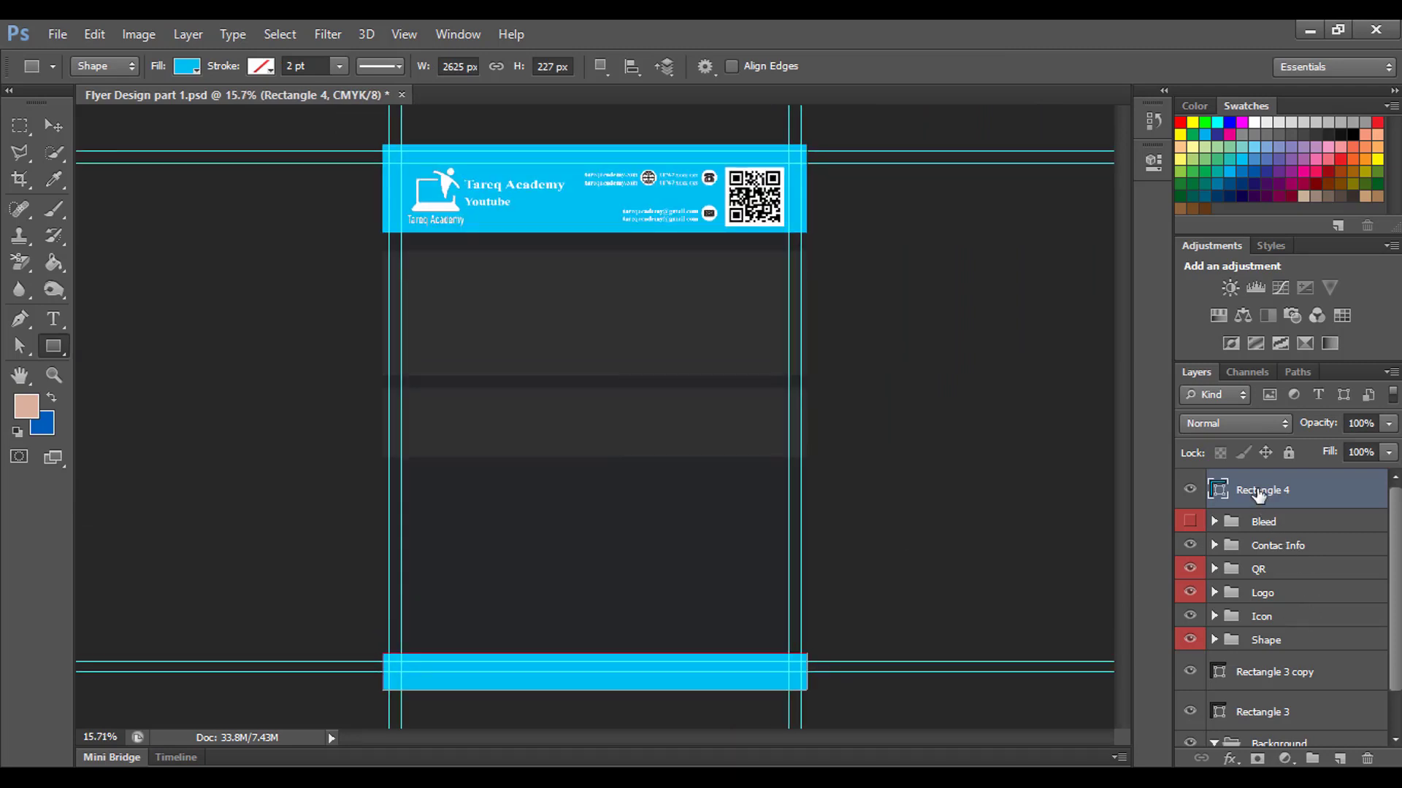
pyautogui.scroll(-1, 1277, 527)
pyautogui.scroll(1, 1266, 524)
pyautogui.moveTo(1237, 517); pyautogui.dragTo(1265, 655)
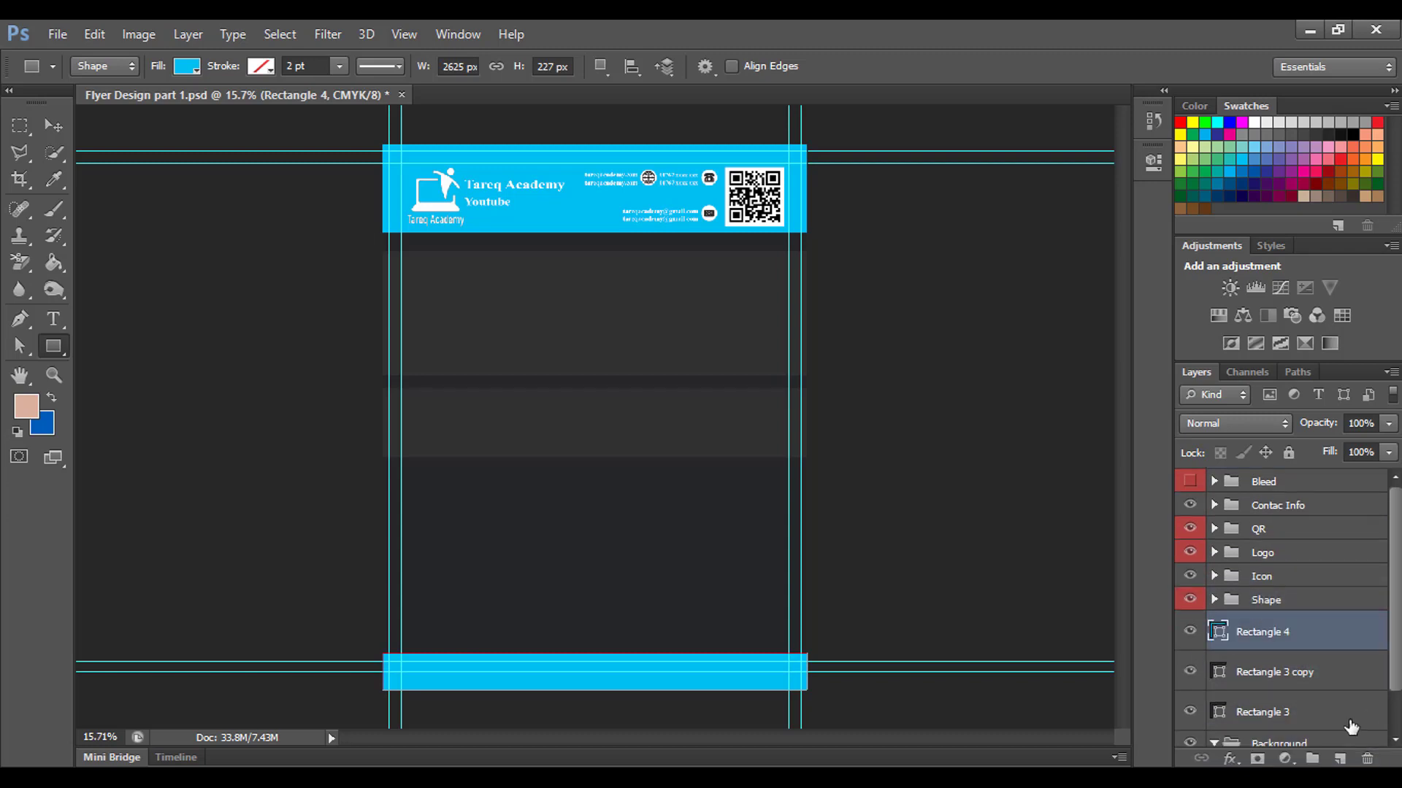
# Put the Rectangle 3 copy and Rectangle 4 layers into the Shape group
pyautogui.click(1289, 673)
pyautogui.click(1278, 709)
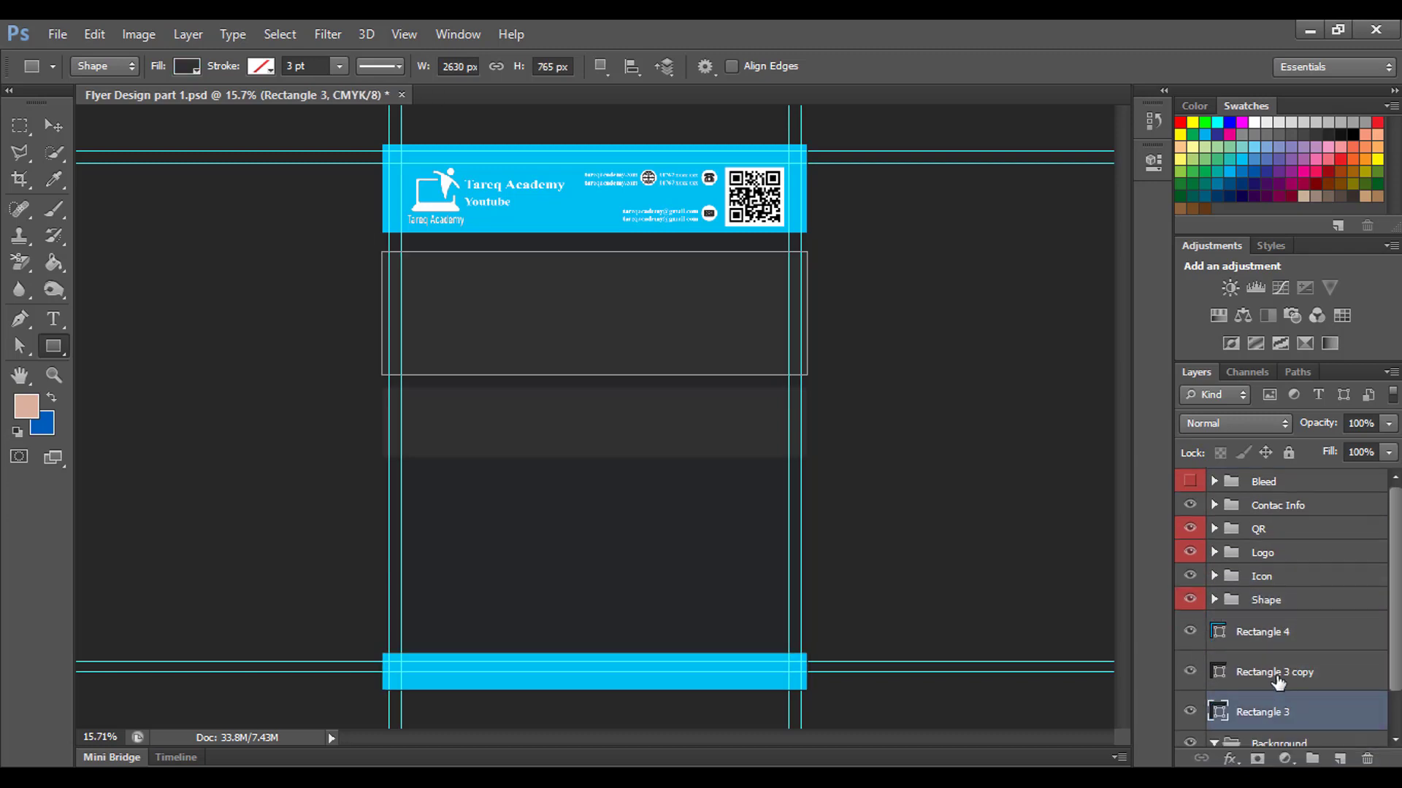
pyautogui.click(1277, 681)
pyautogui.keyDown('shift'); pyautogui.click(1276, 633); pyautogui.keyUp('shift')
pyautogui.moveTo(1276, 632)
pyautogui.mouseDown()
pyautogui.moveTo(1283, 601)
pyautogui.moveTo(1289, 616)
pyautogui.mouseUp()
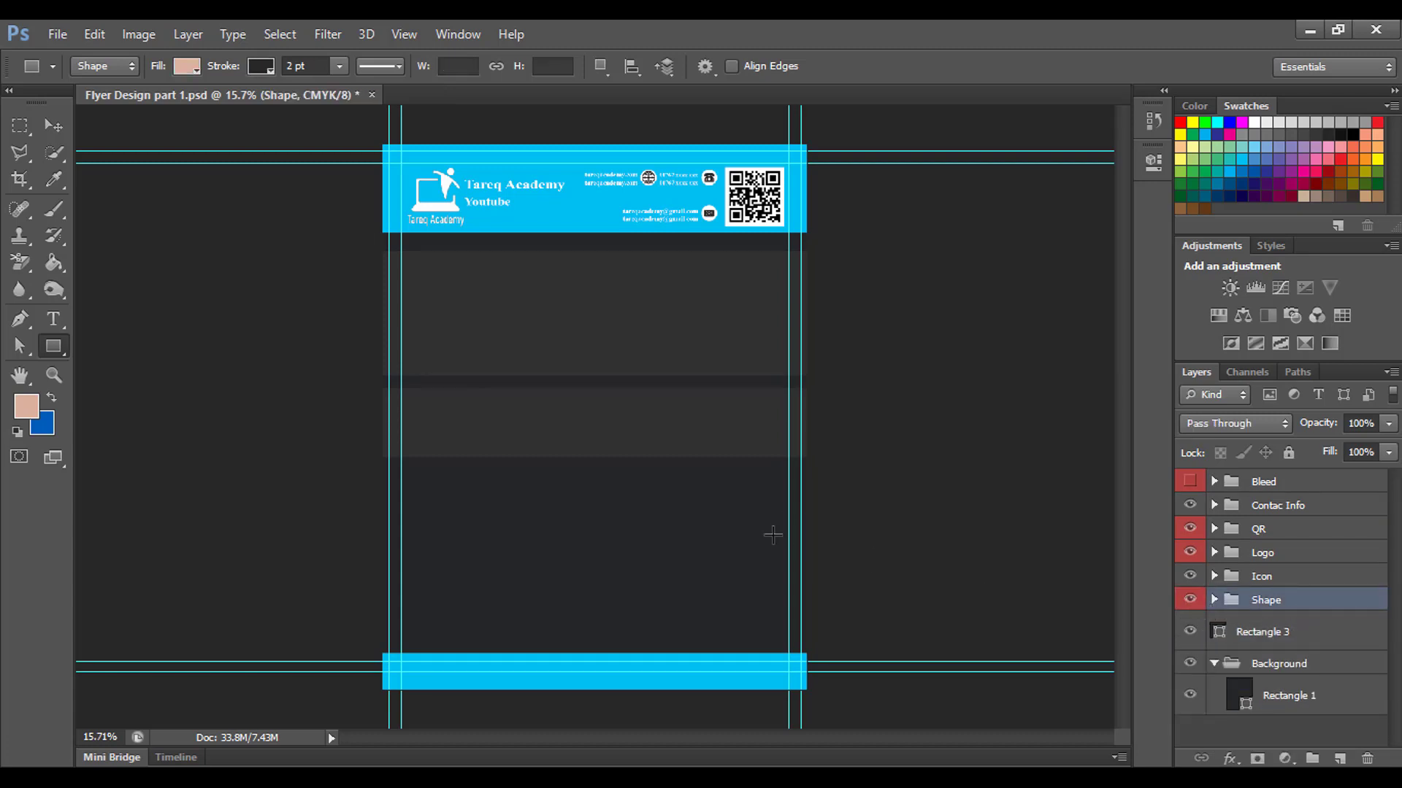
# Draw a square rectangle box on the left, resting on the footer bar
pyautogui.scroll(1, 454, 623)
pyautogui.scroll(1, 675, 613)
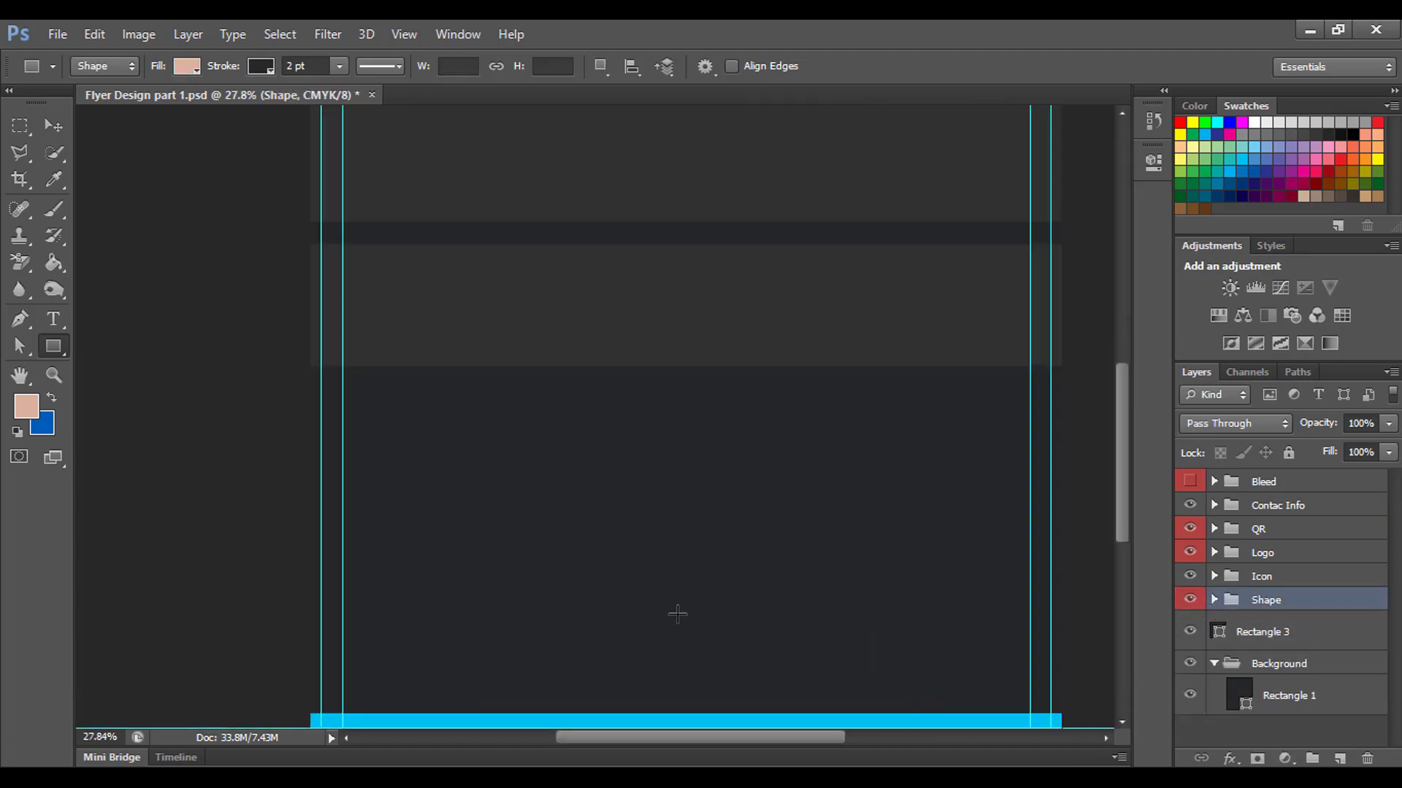
pyautogui.moveTo(675, 613)
pyautogui.mouseDown()
pyautogui.moveTo(569, 435)
pyautogui.moveTo(584, 486)
pyautogui.mouseUp()
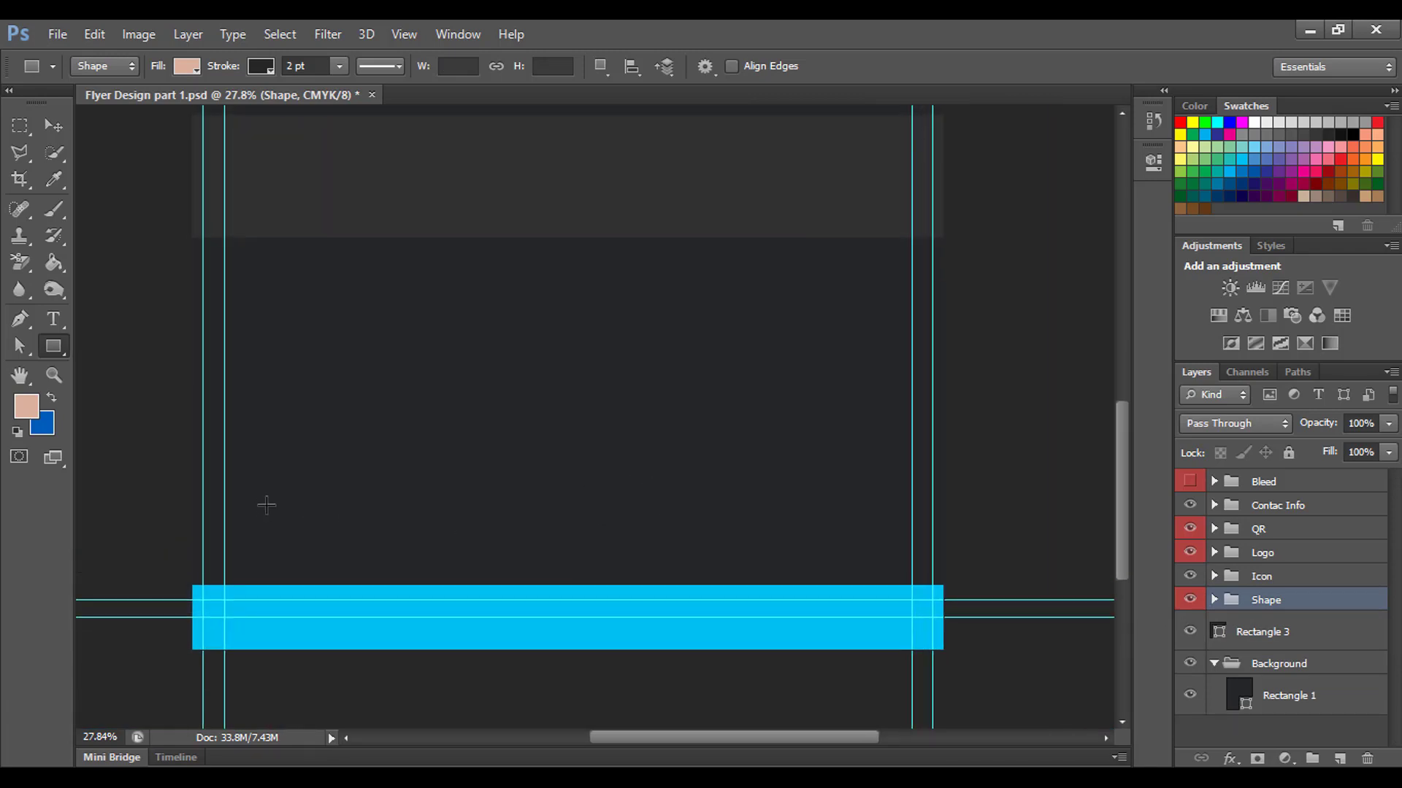
pyautogui.rightClick(55, 342)
pyautogui.click(125, 332)
pyautogui.moveTo(224, 403); pyautogui.dragTo(441, 598)
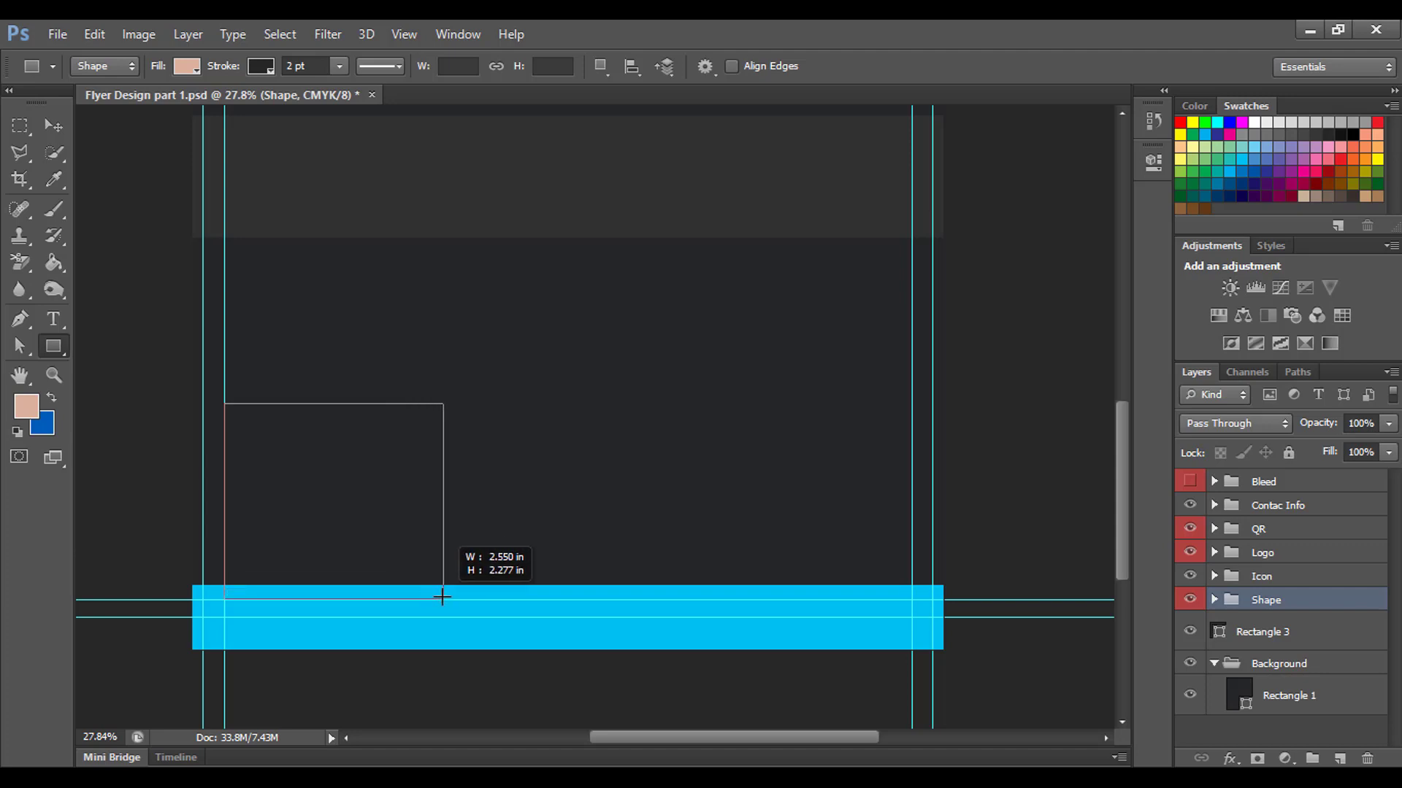
pyautogui.moveTo(441, 597); pyautogui.dragTo(443, 598)
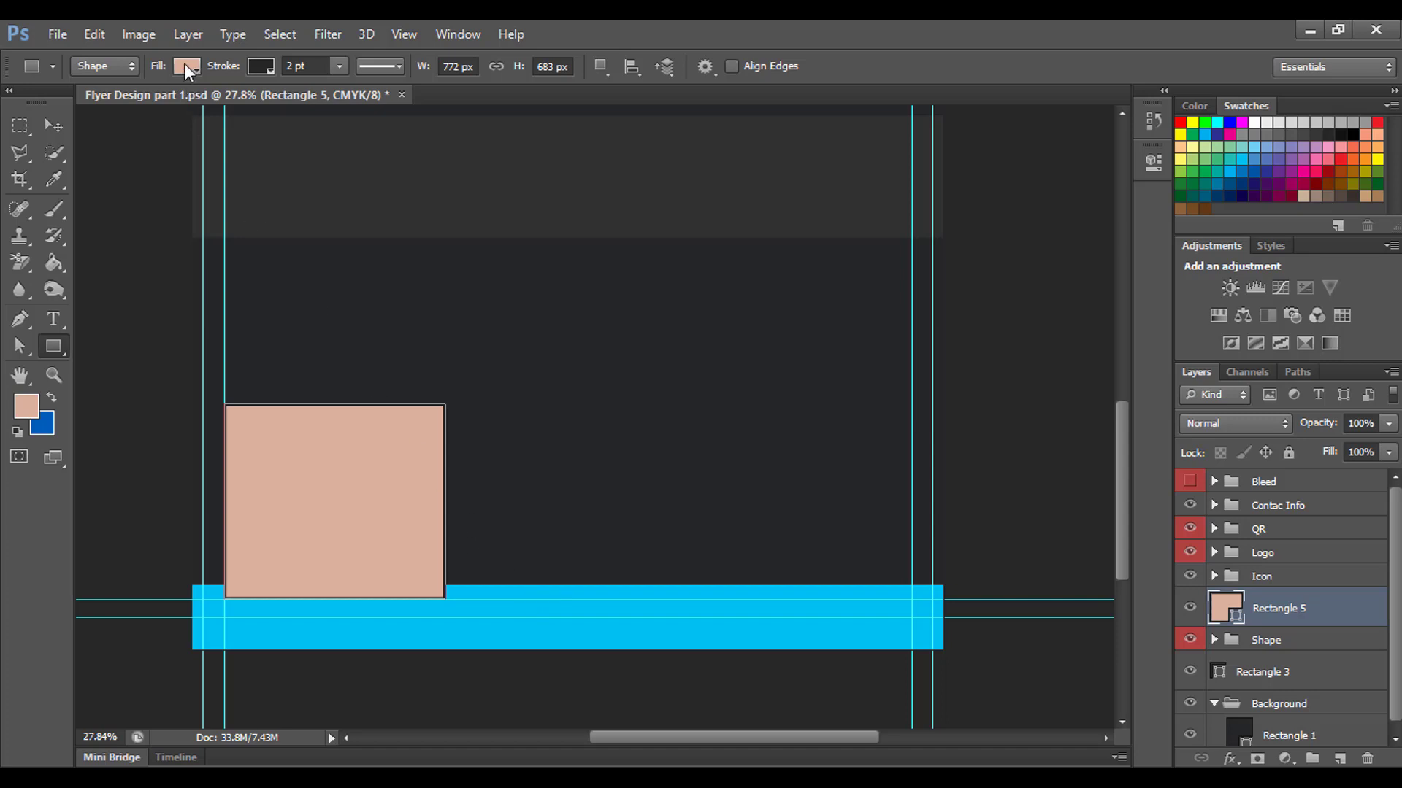
# Fill the new box with the footer's cyan and remove its outline
pyautogui.click(187, 70)
pyautogui.click(284, 106)
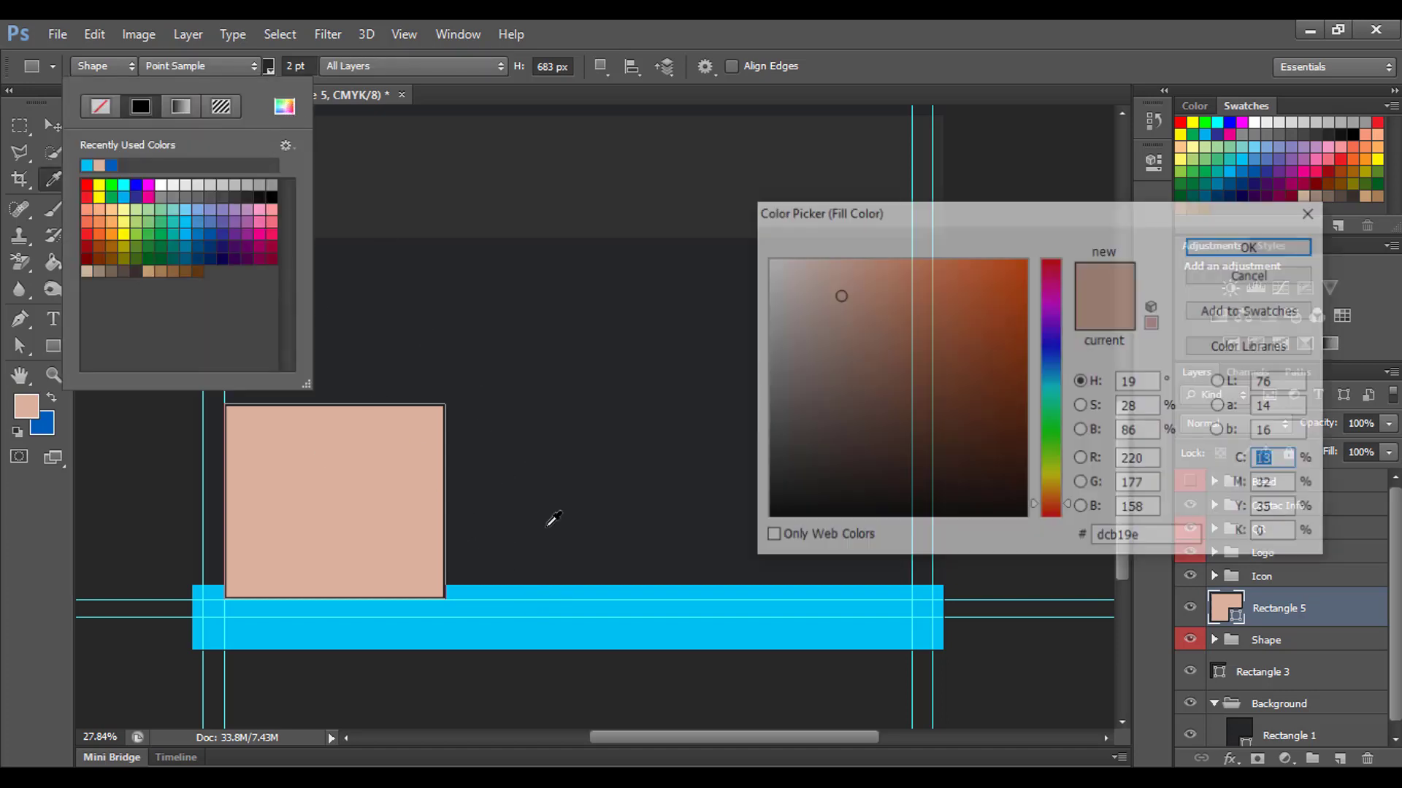
pyautogui.click(530, 590)
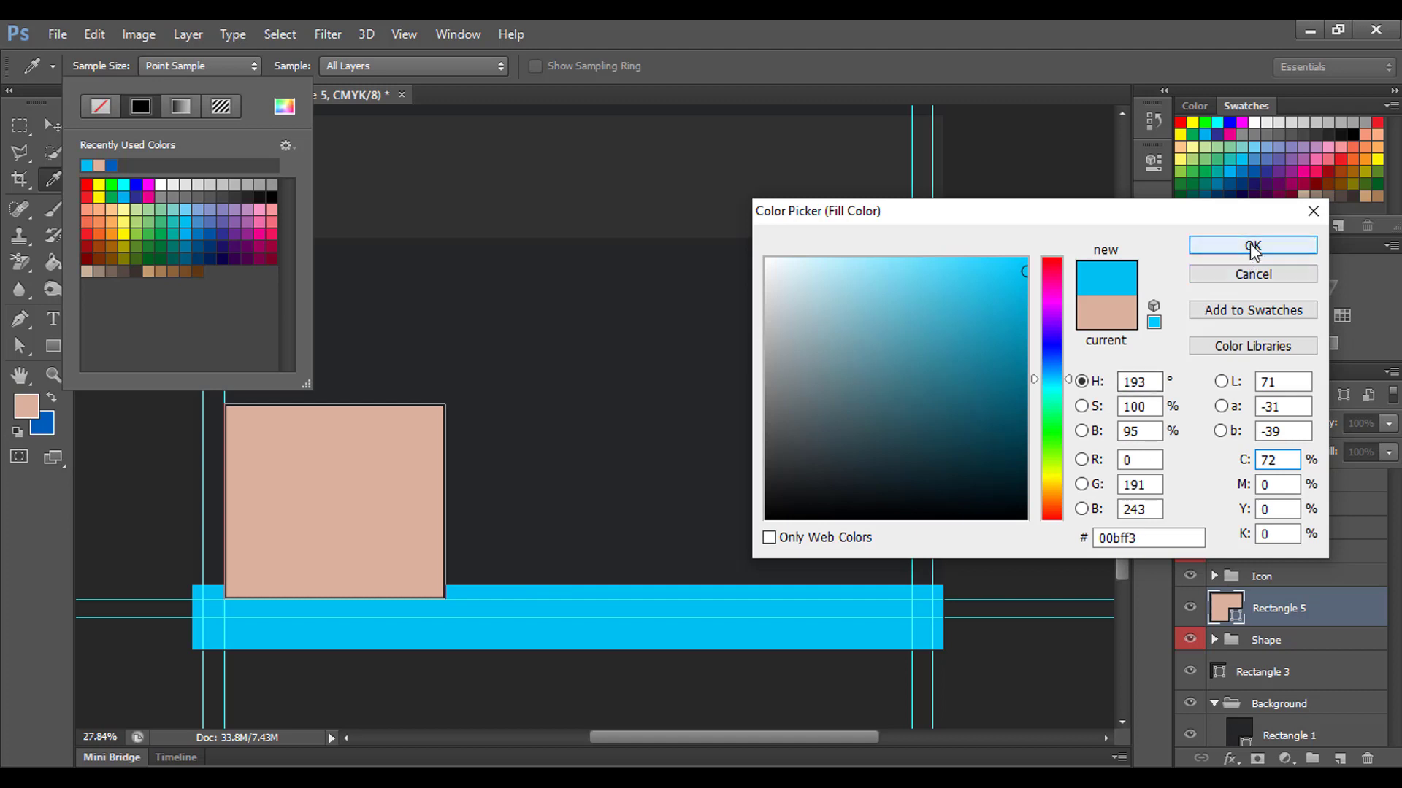
pyautogui.click(1214, 248)
pyautogui.click(258, 66)
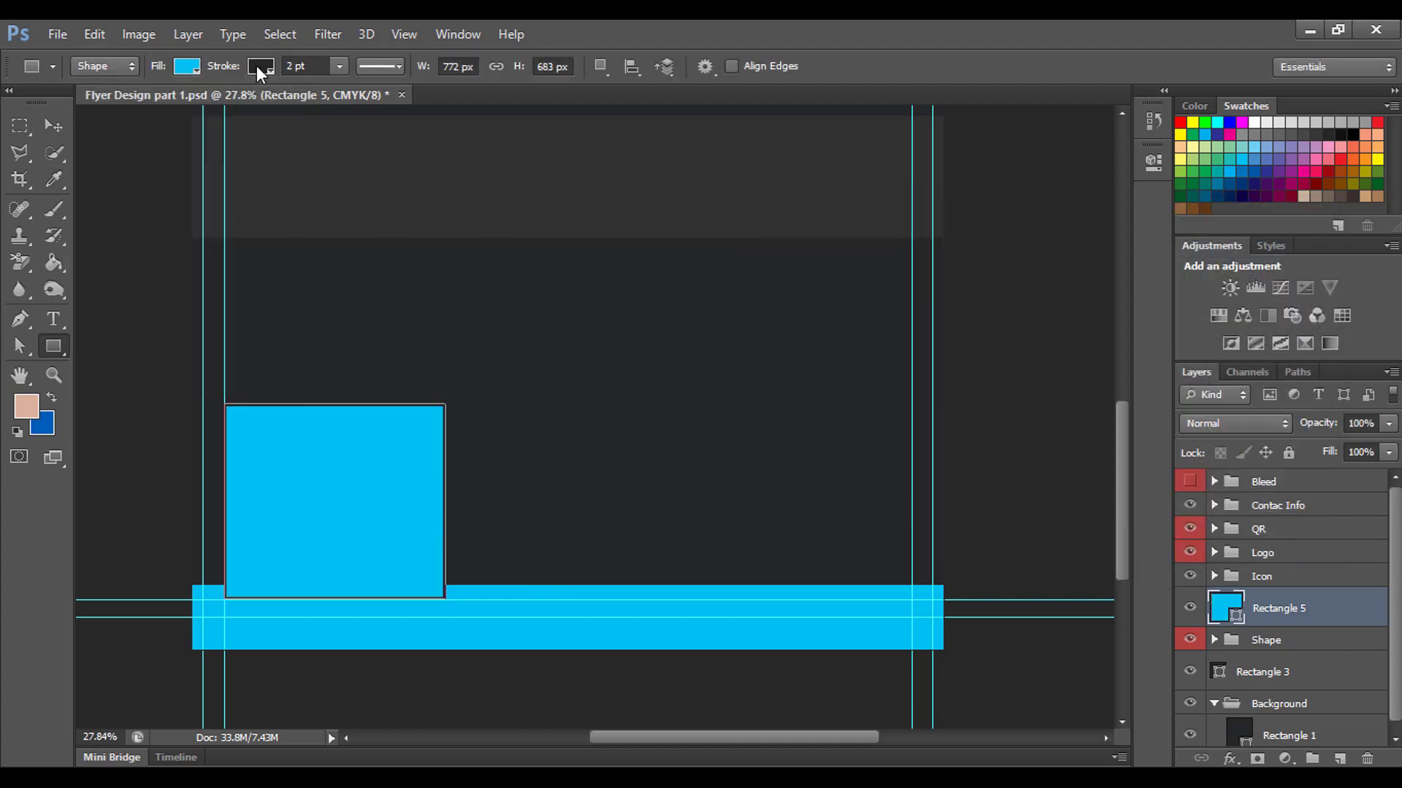
pyautogui.click(174, 106)
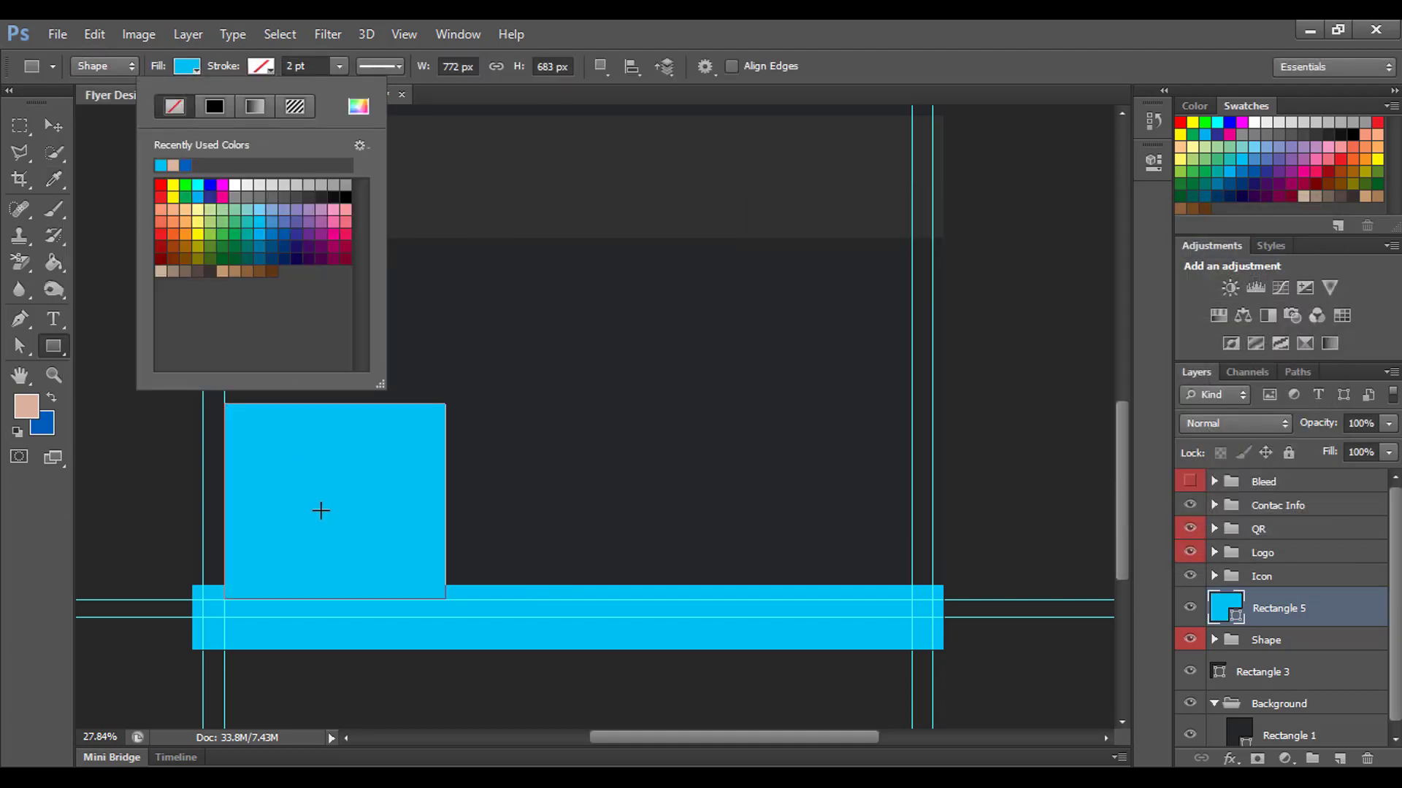
pyautogui.press('Return')
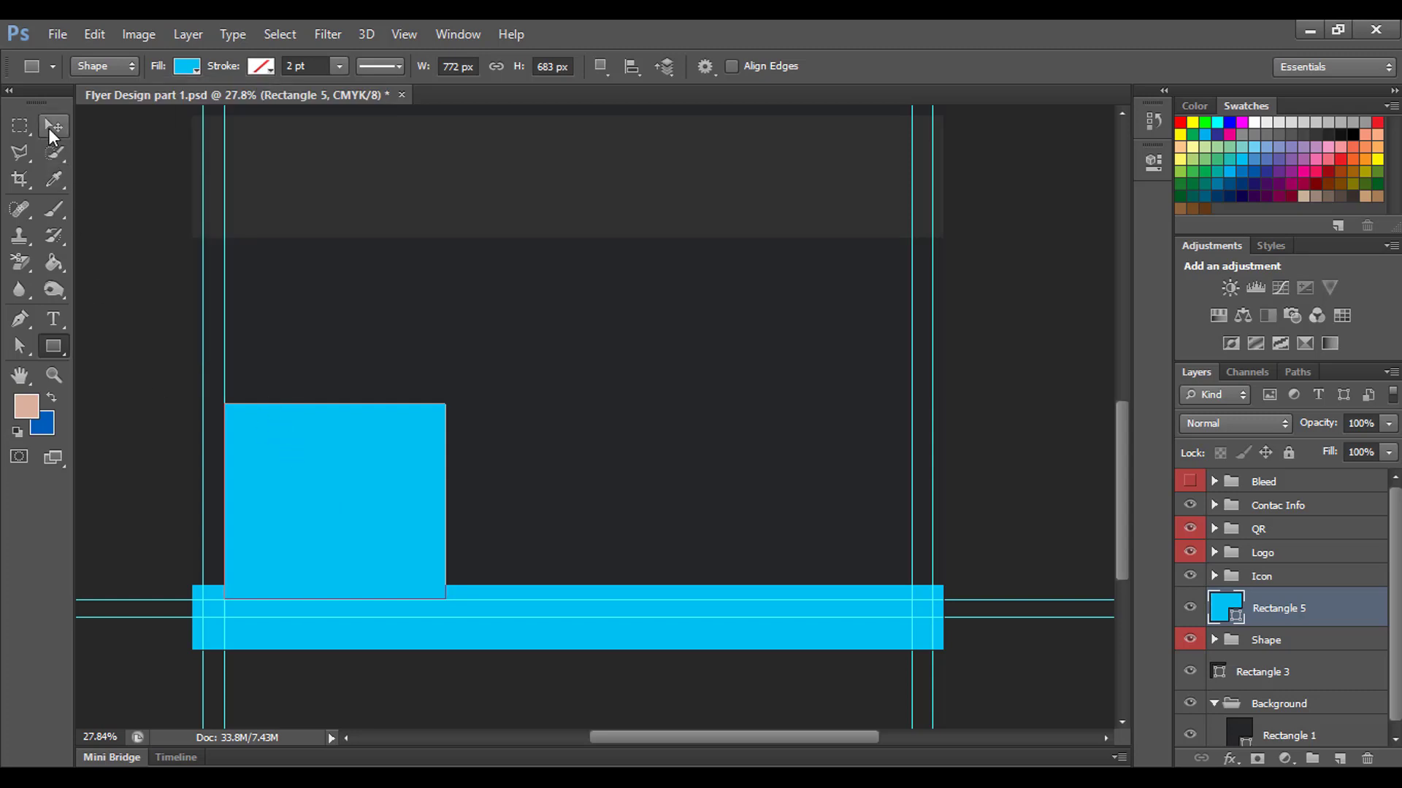
pyautogui.click(50, 130)
# Duplicate the cyan box into a row of three and nudge the middle one left for even spacing
pyautogui.moveTo(321, 476); pyautogui.dragTo(782, 488)
pyautogui.click(637, 499)
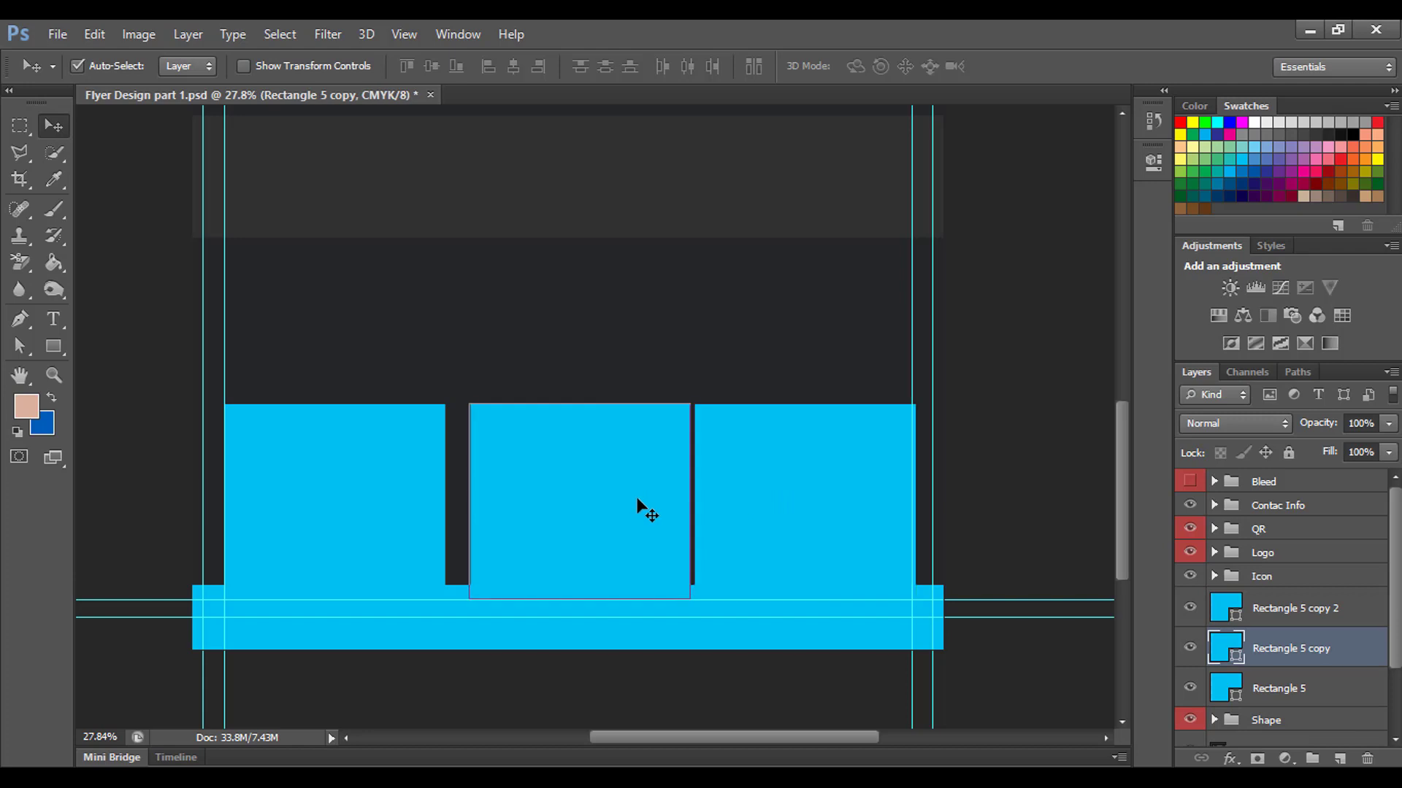
pyautogui.hotkey('shift', 'Left')
pyautogui.hotkey('shift', 'Left')
pyautogui.hotkey('shift', 'Left')
pyautogui.hotkey('shift', 'Left')
pyautogui.hotkey('shift', 'Left')
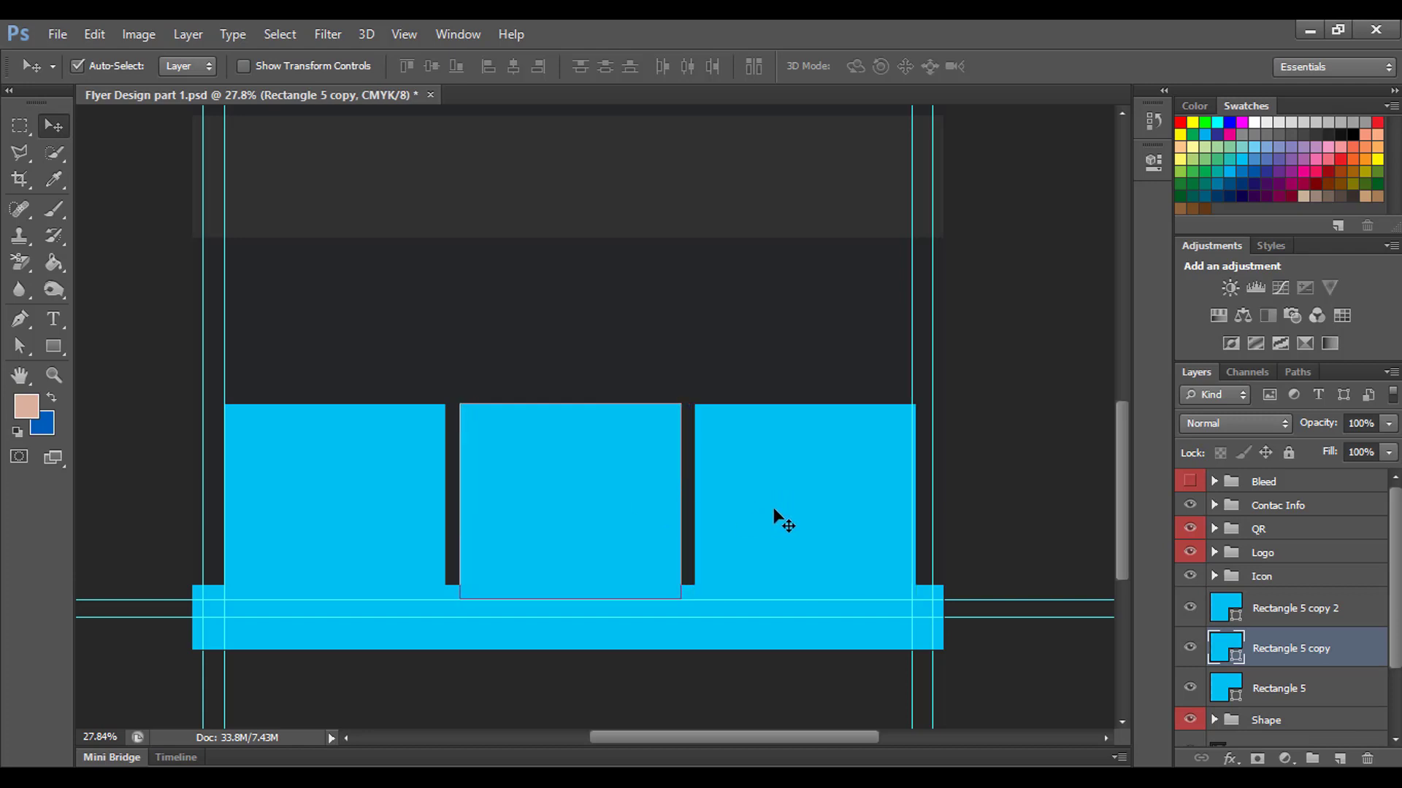
pyautogui.click(781, 508)
pyautogui.hotkey('shift', 'Left')
pyautogui.hotkey('shift', 'Left')
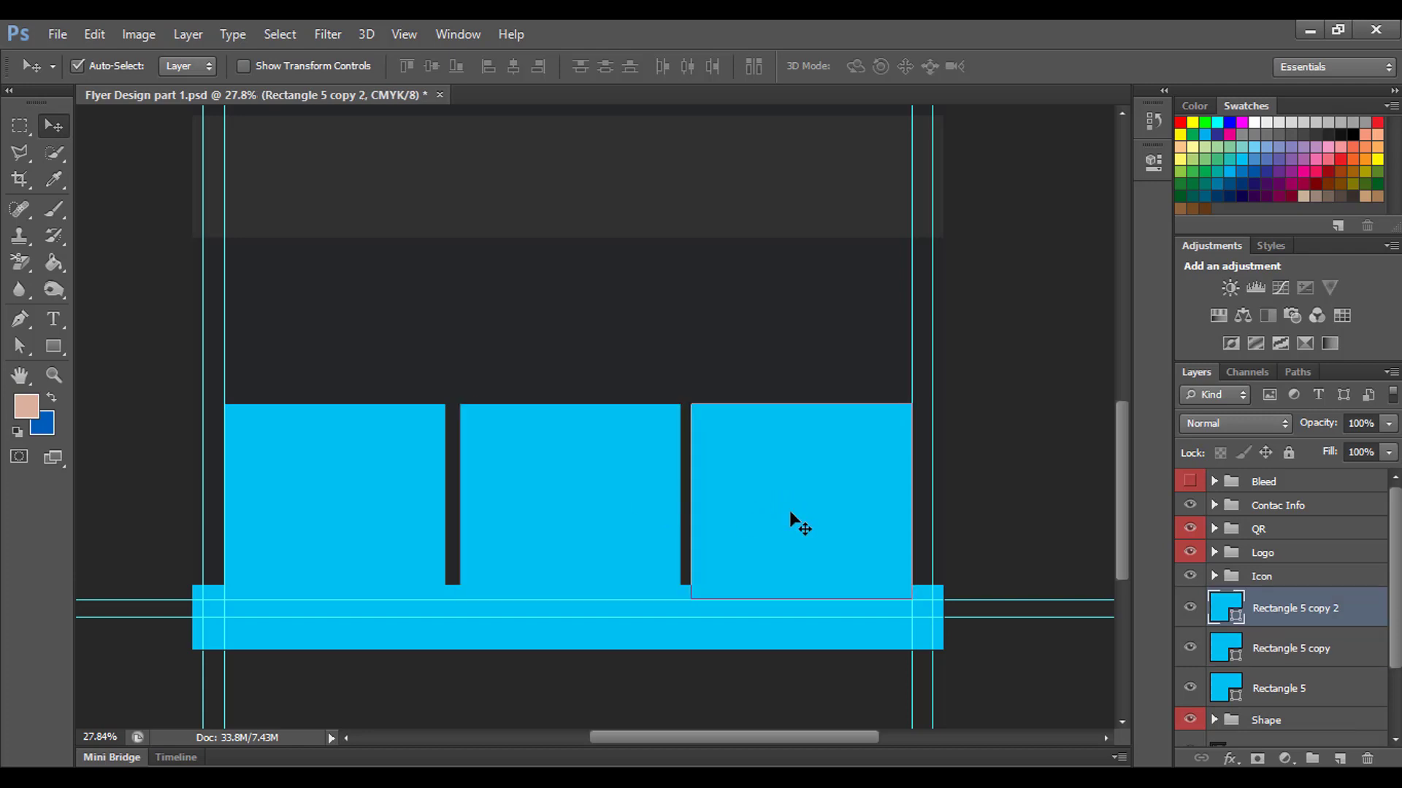
pyautogui.click(510, 510)
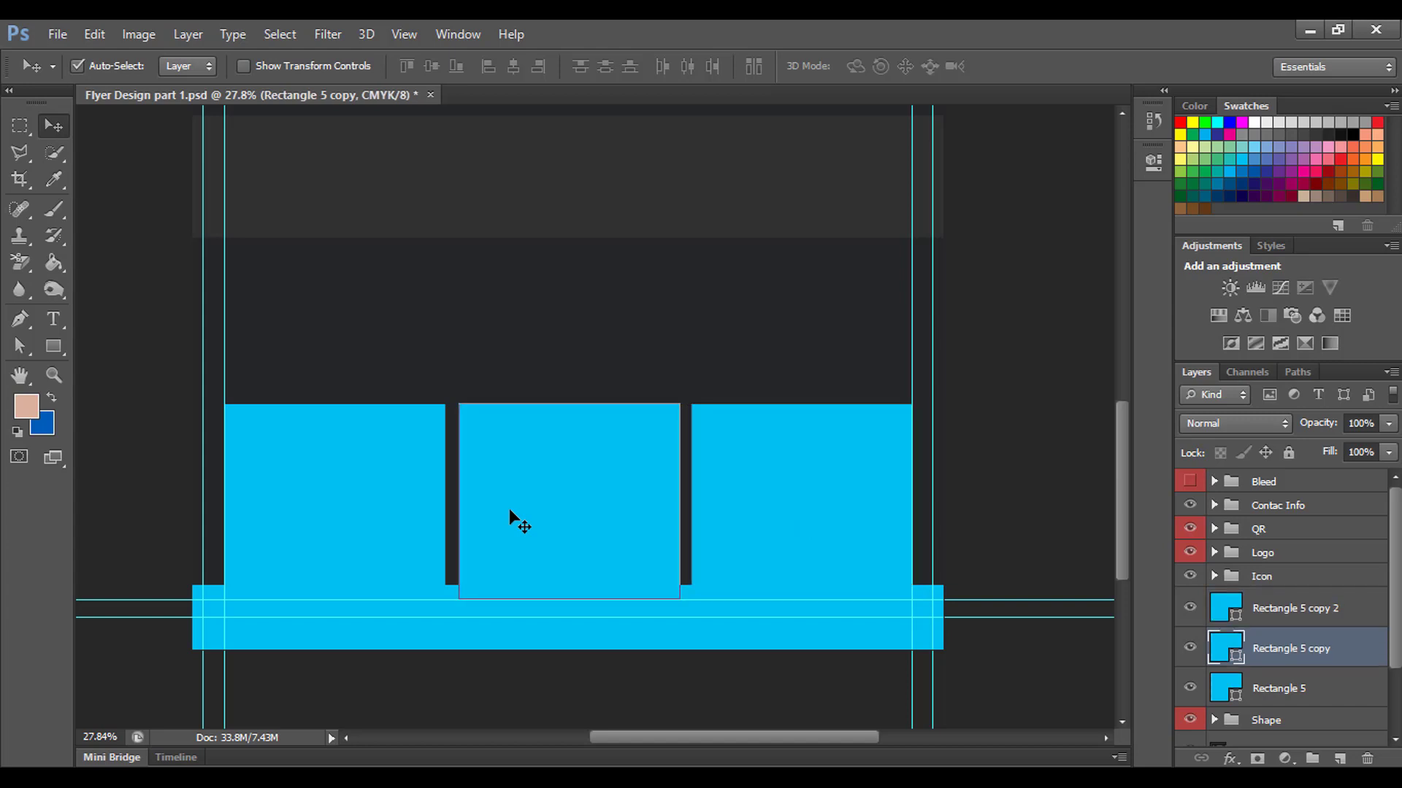
pyautogui.hotkey('shift', 'Left')
# Move the Rectangle 5 layer and its two copies into the Shape group
pyautogui.click(627, 340)
pyautogui.scroll(-2, 587, 418)
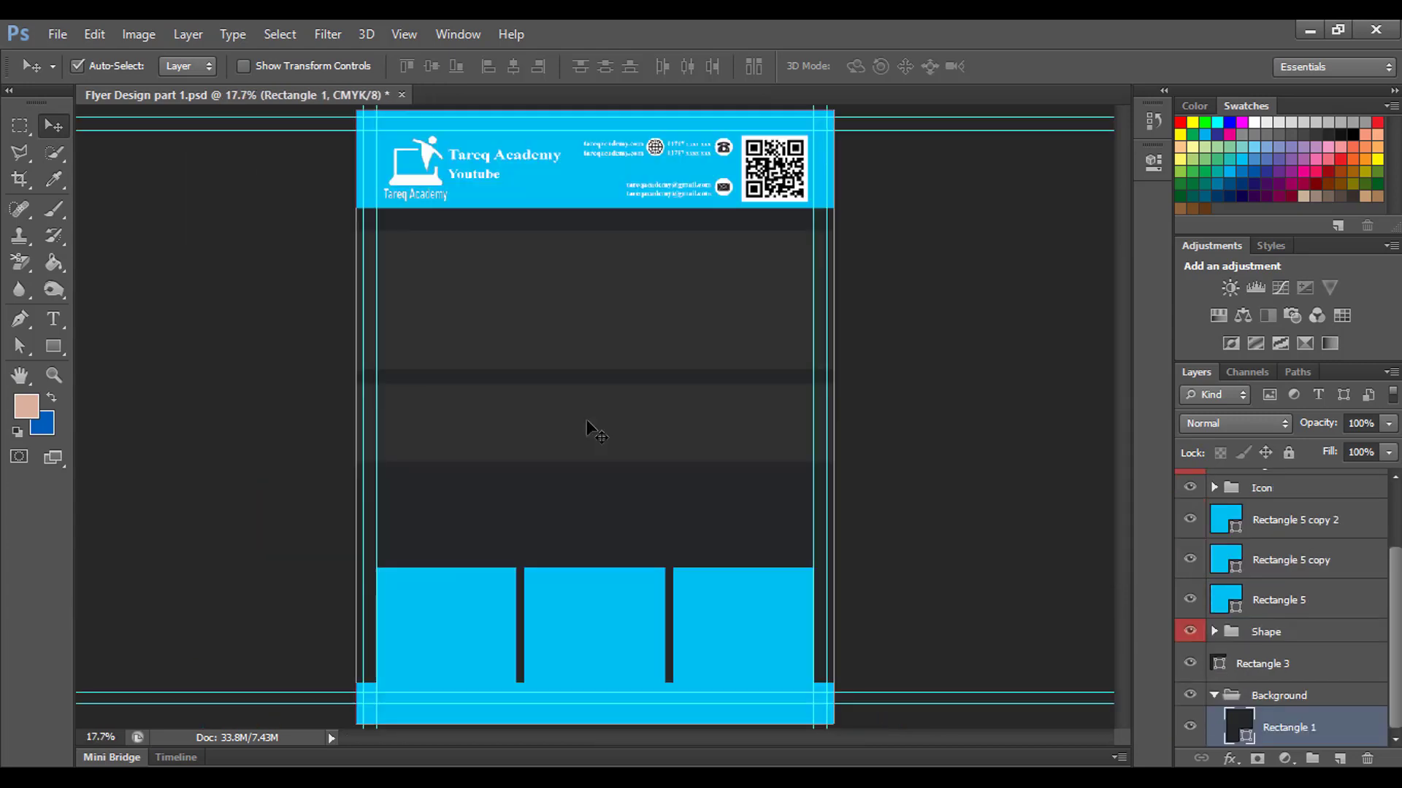
pyautogui.scroll(3, 585, 420)
pyautogui.moveTo(634, 640); pyautogui.dragTo(689, 249)
pyautogui.scroll(2, 673, 306)
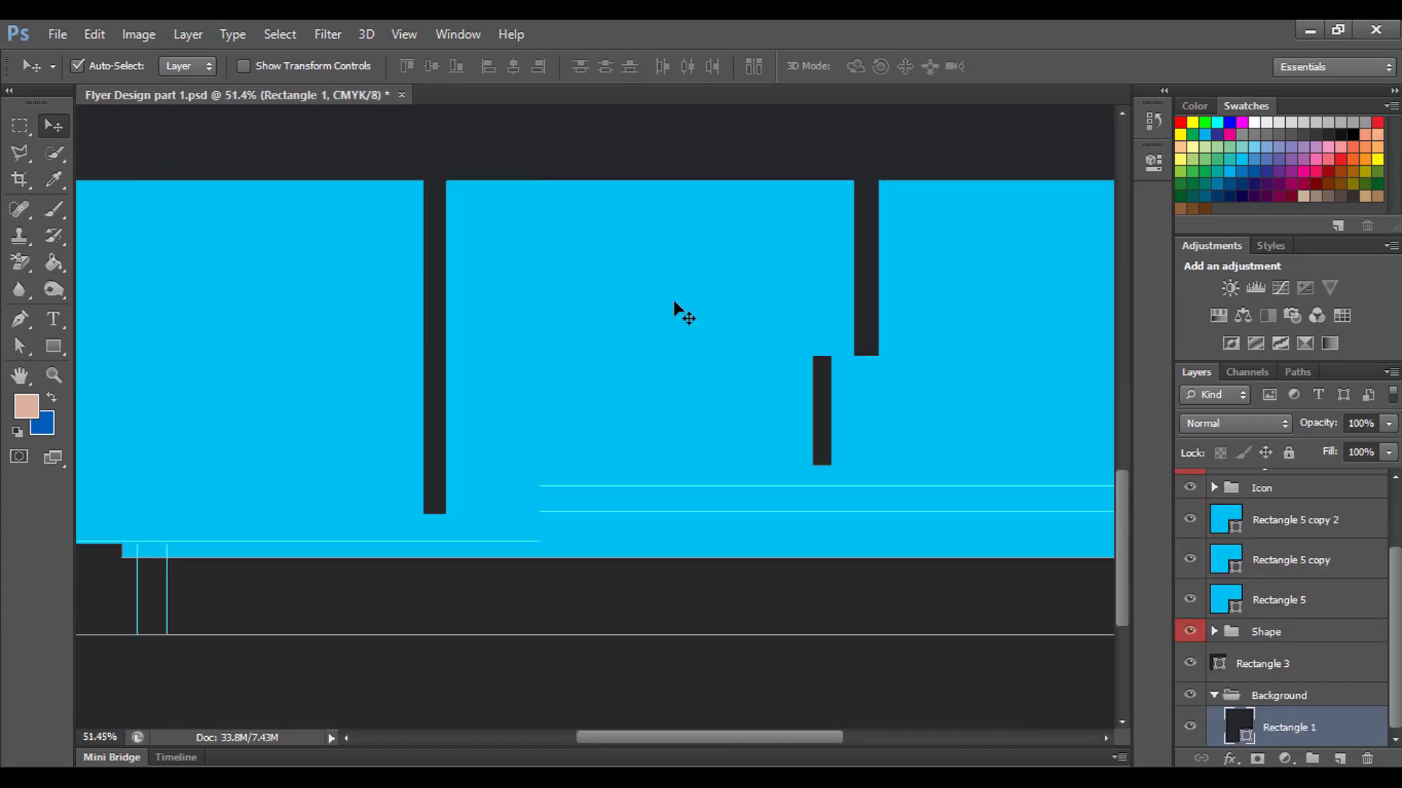
pyautogui.scroll(-4, 708, 301)
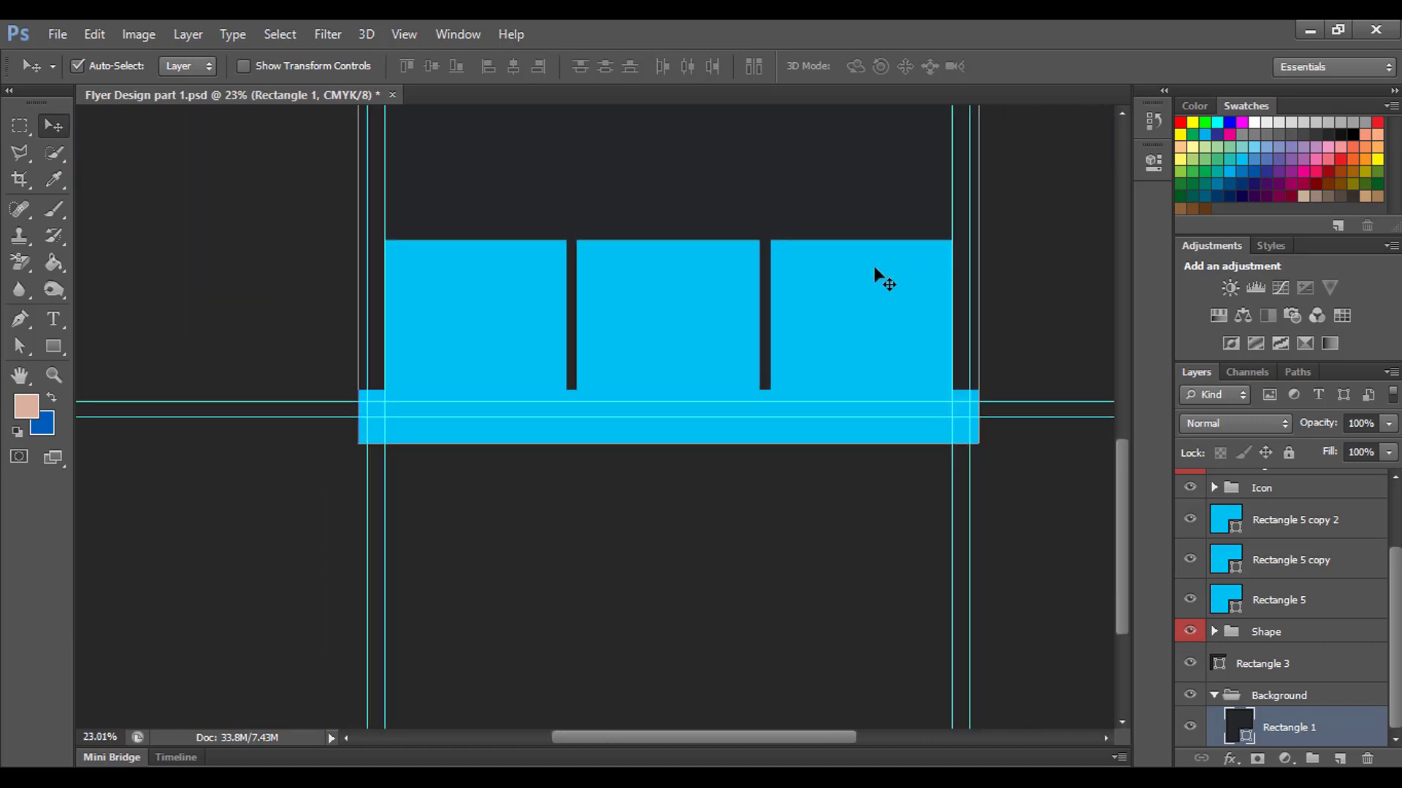
pyautogui.click(1290, 535)
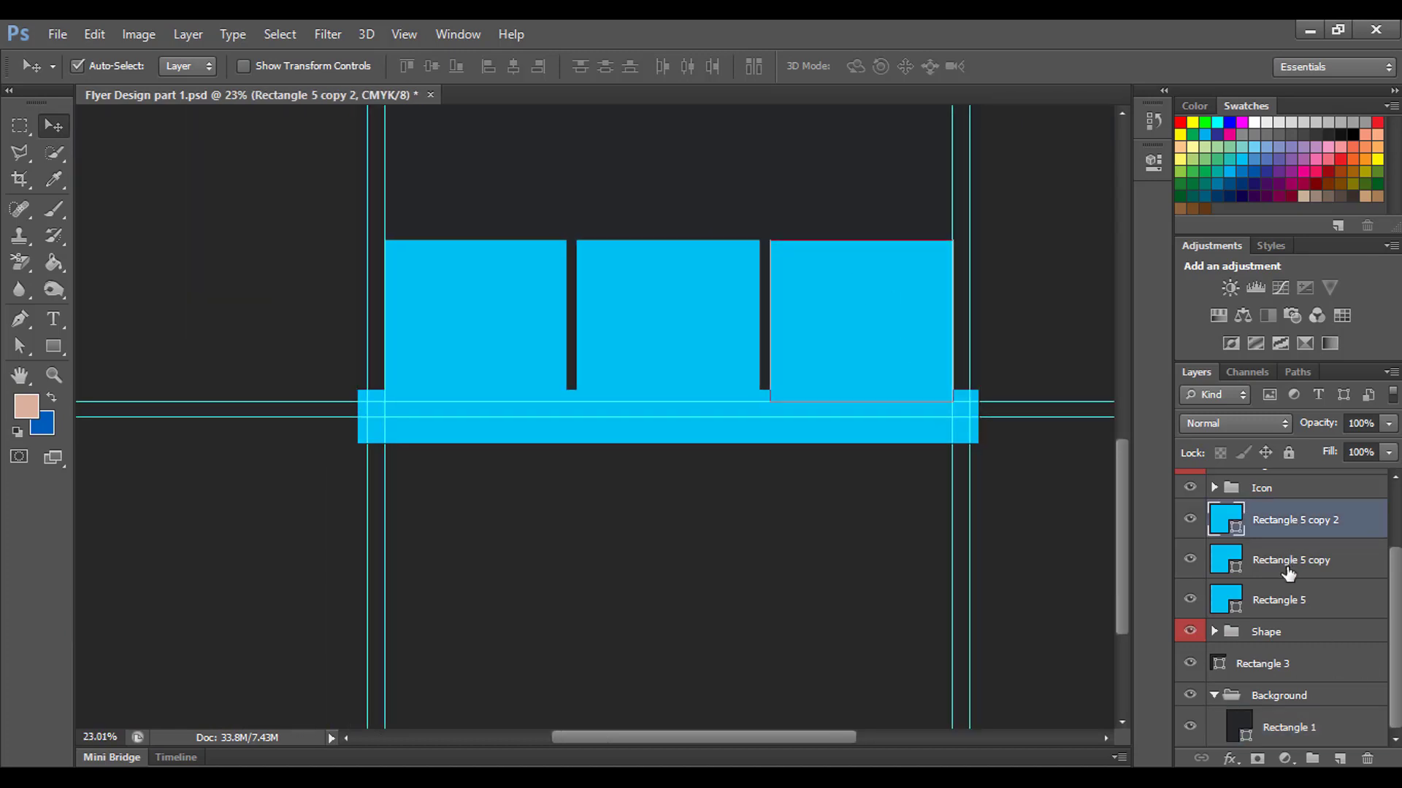
pyautogui.keyDown('ctrl'); pyautogui.click(1289, 566); pyautogui.keyUp('ctrl')
pyautogui.keyDown('ctrl'); pyautogui.click(1285, 599); pyautogui.keyUp('ctrl')
pyautogui.moveTo(1304, 607); pyautogui.dragTo(1298, 632)
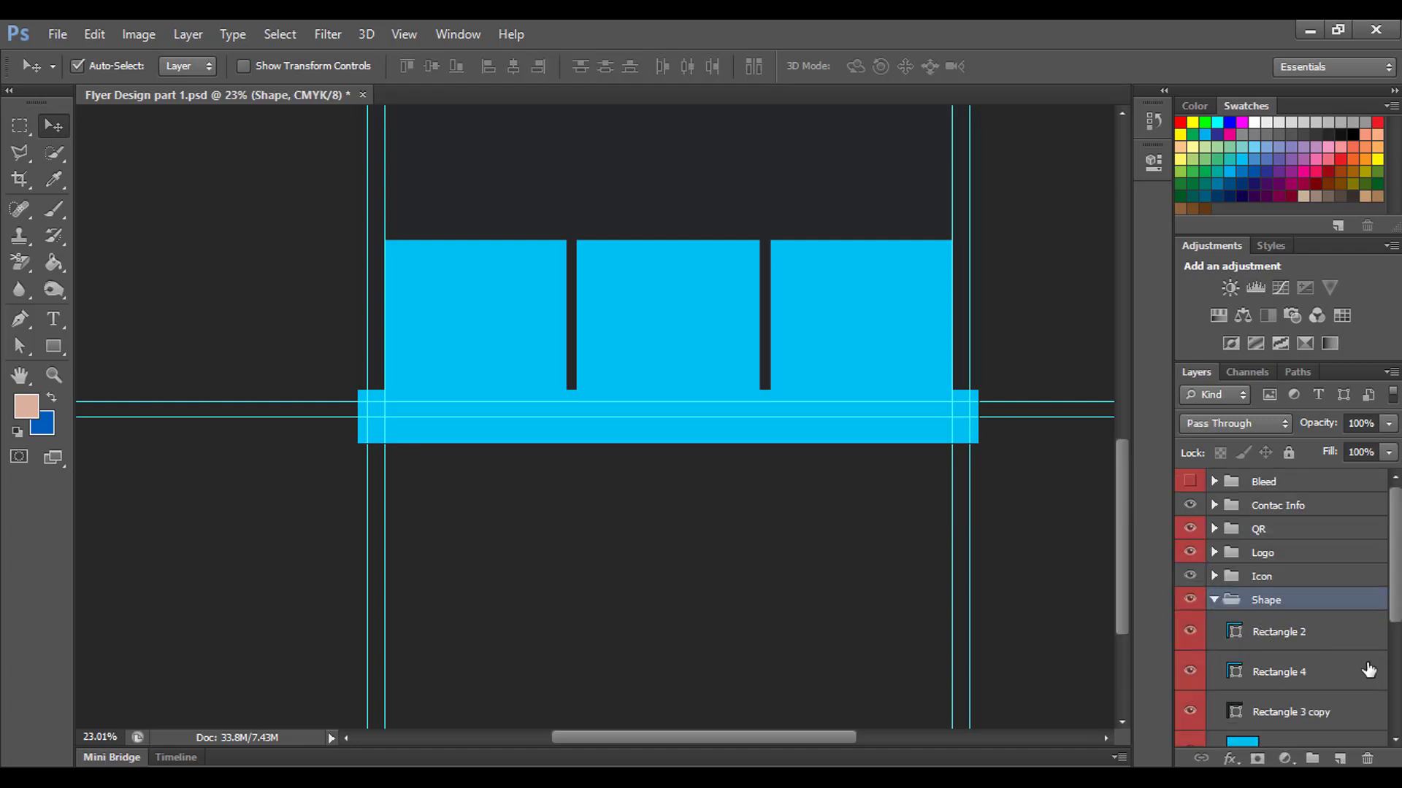
# Draw a rectangle along the bottom of the left cyan box
pyautogui.scroll(2, 568, 345)
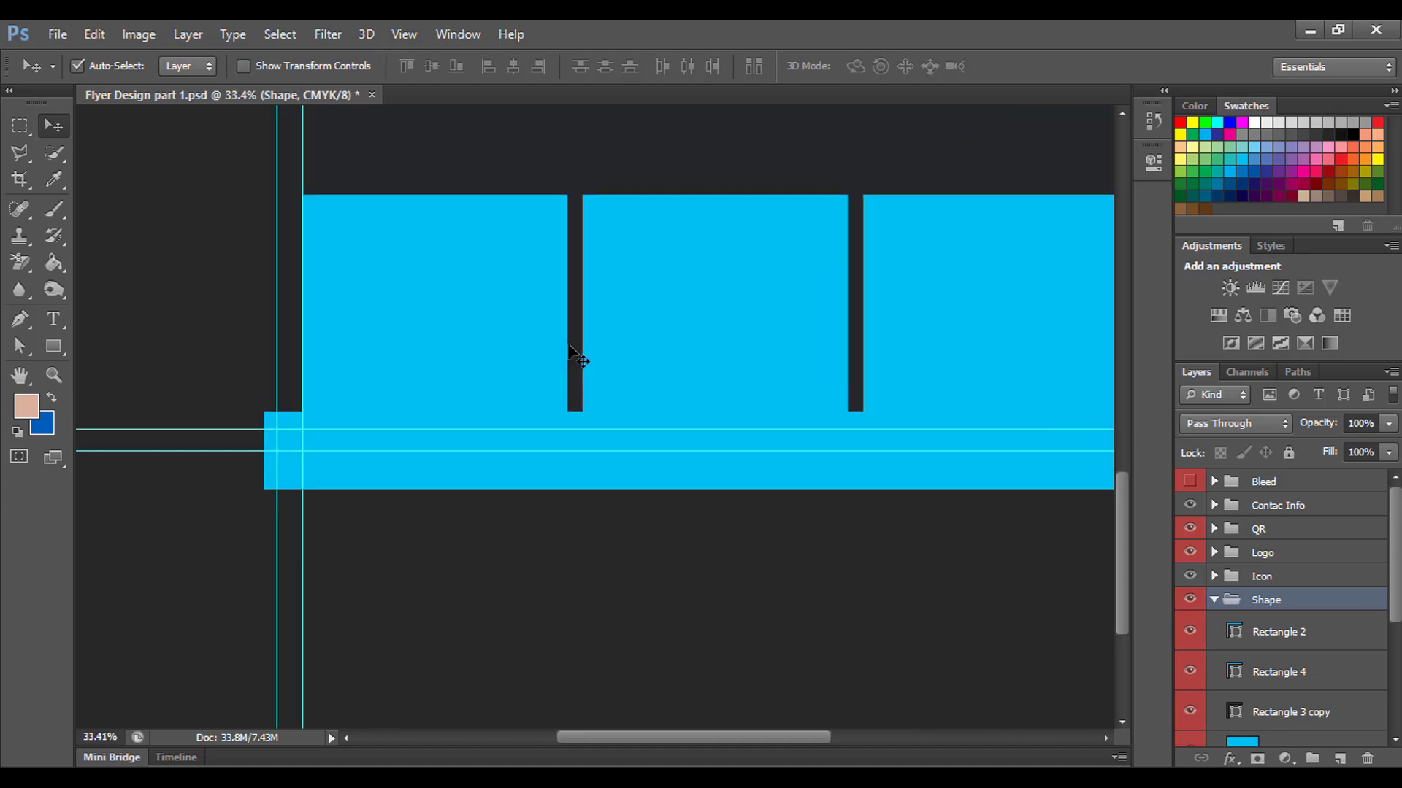
pyautogui.hscroll(3, 672, 369)
pyautogui.scroll(1, 686, 394)
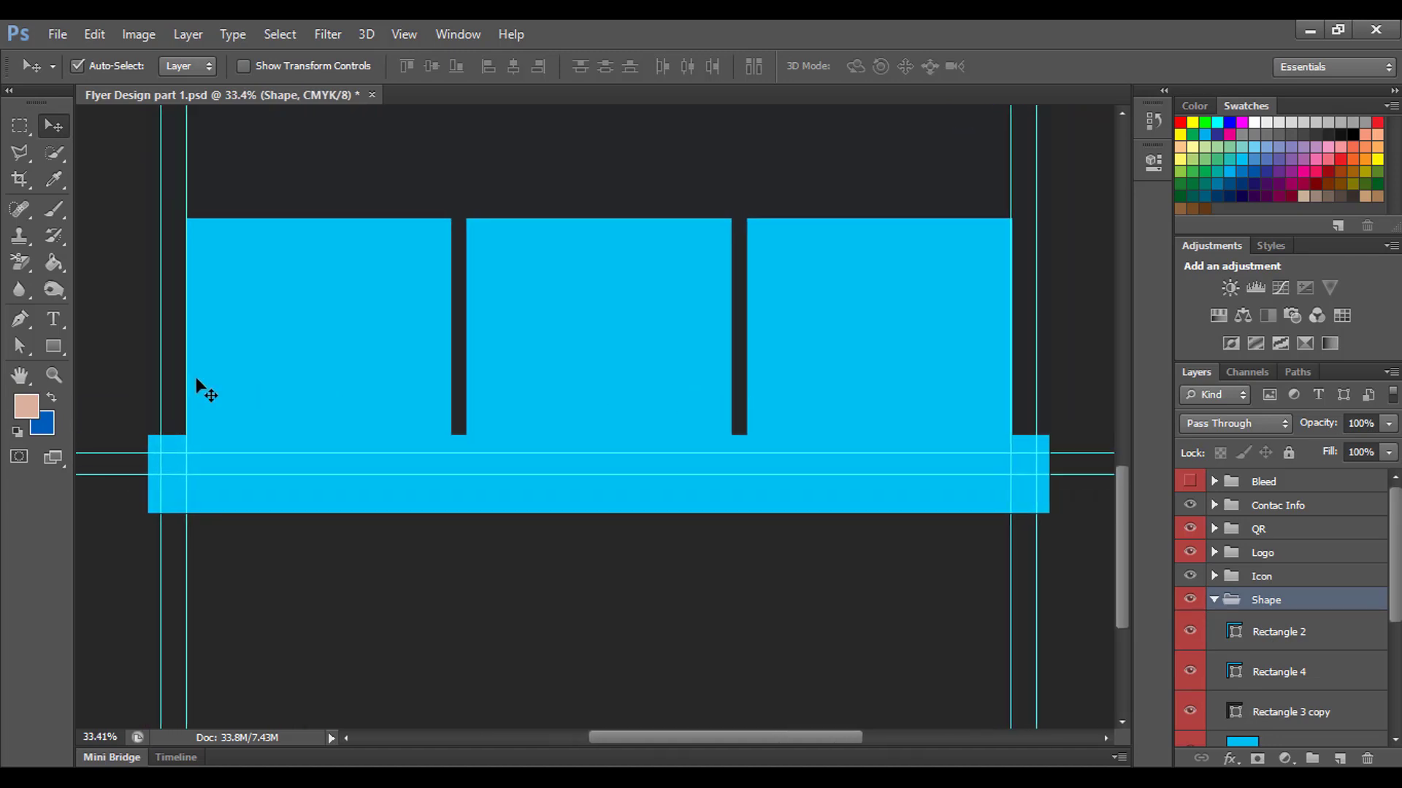
pyautogui.click(52, 346)
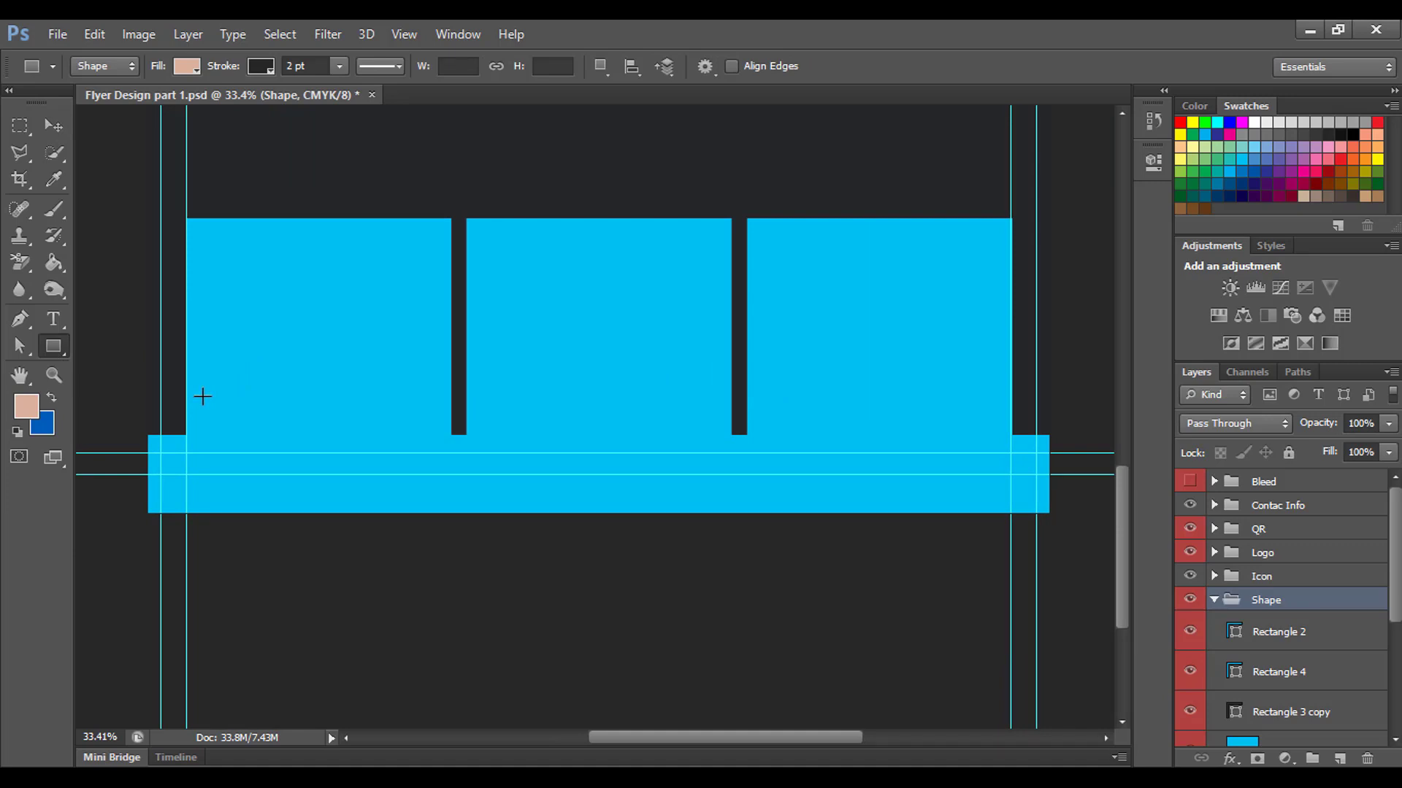
pyautogui.moveTo(213, 396); pyautogui.dragTo(420, 447)
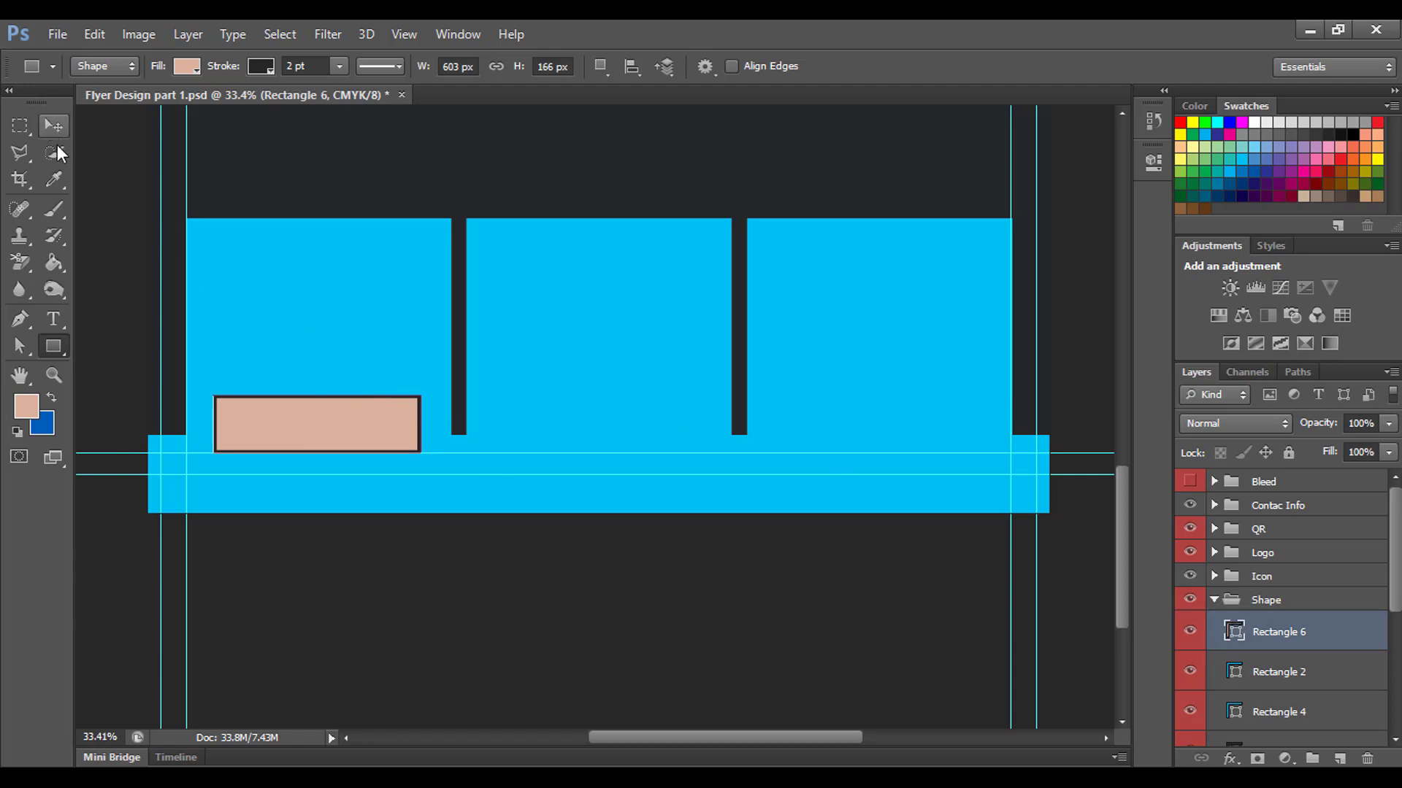
# Make the rectangle black with no outline and shift it into place within the left box
pyautogui.click(186, 65)
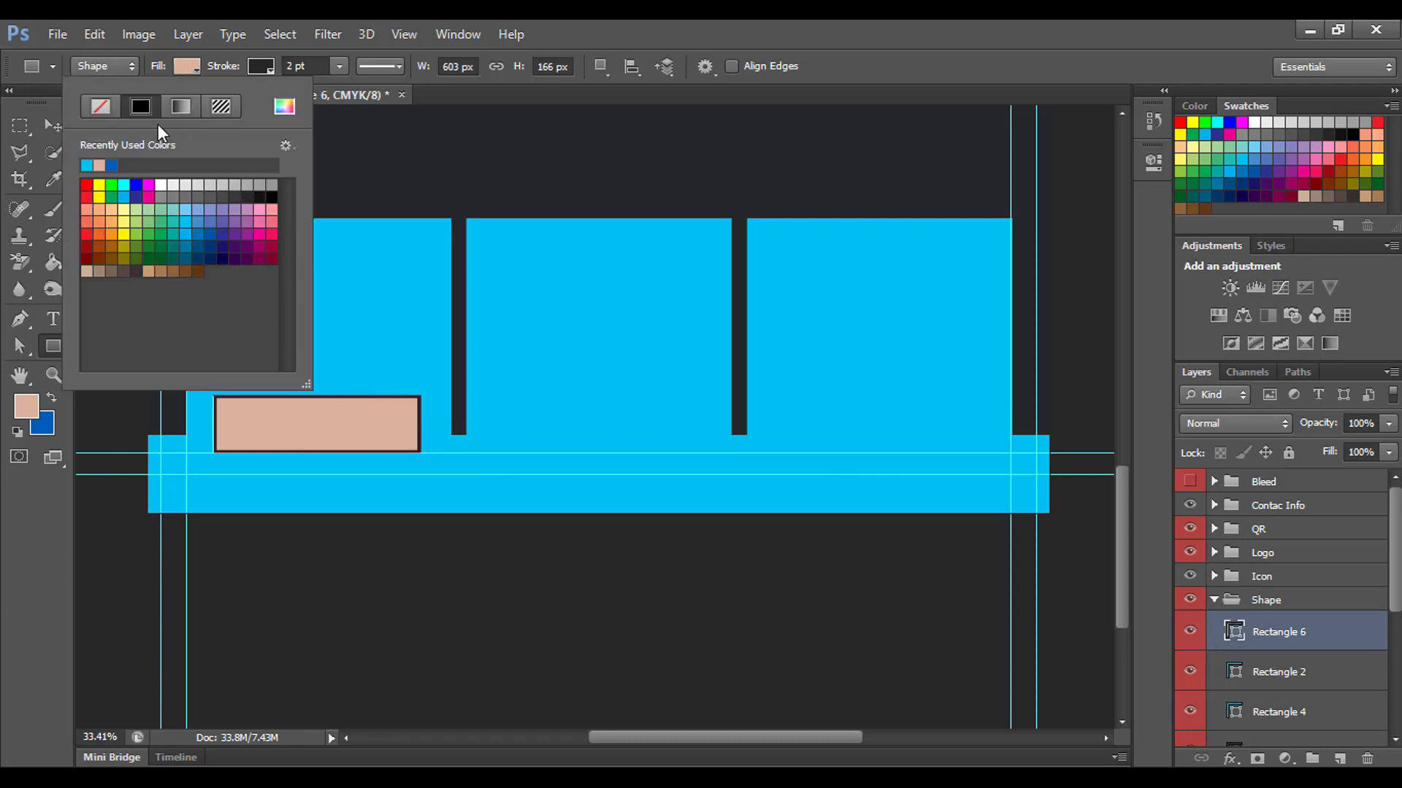
pyautogui.click(264, 195)
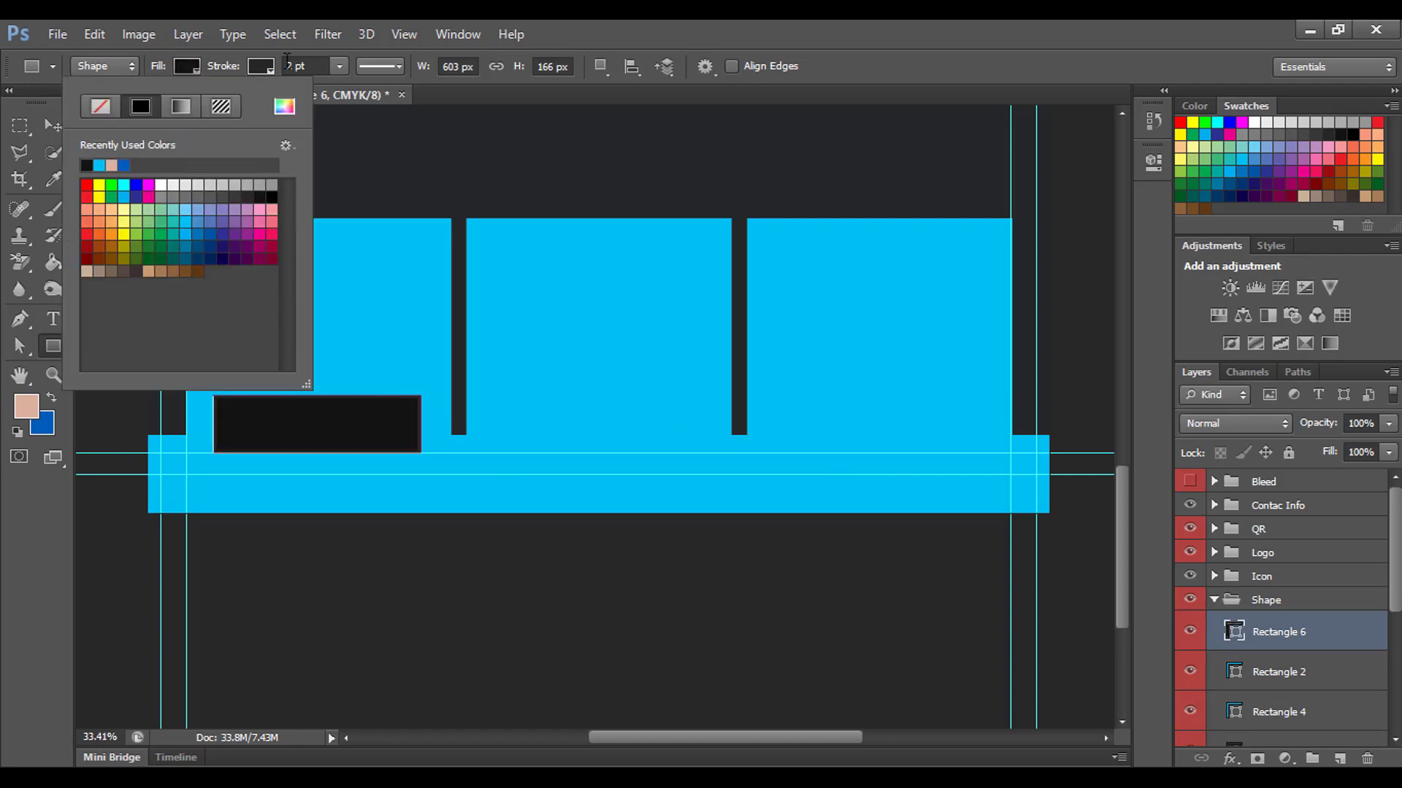
pyautogui.click(261, 64)
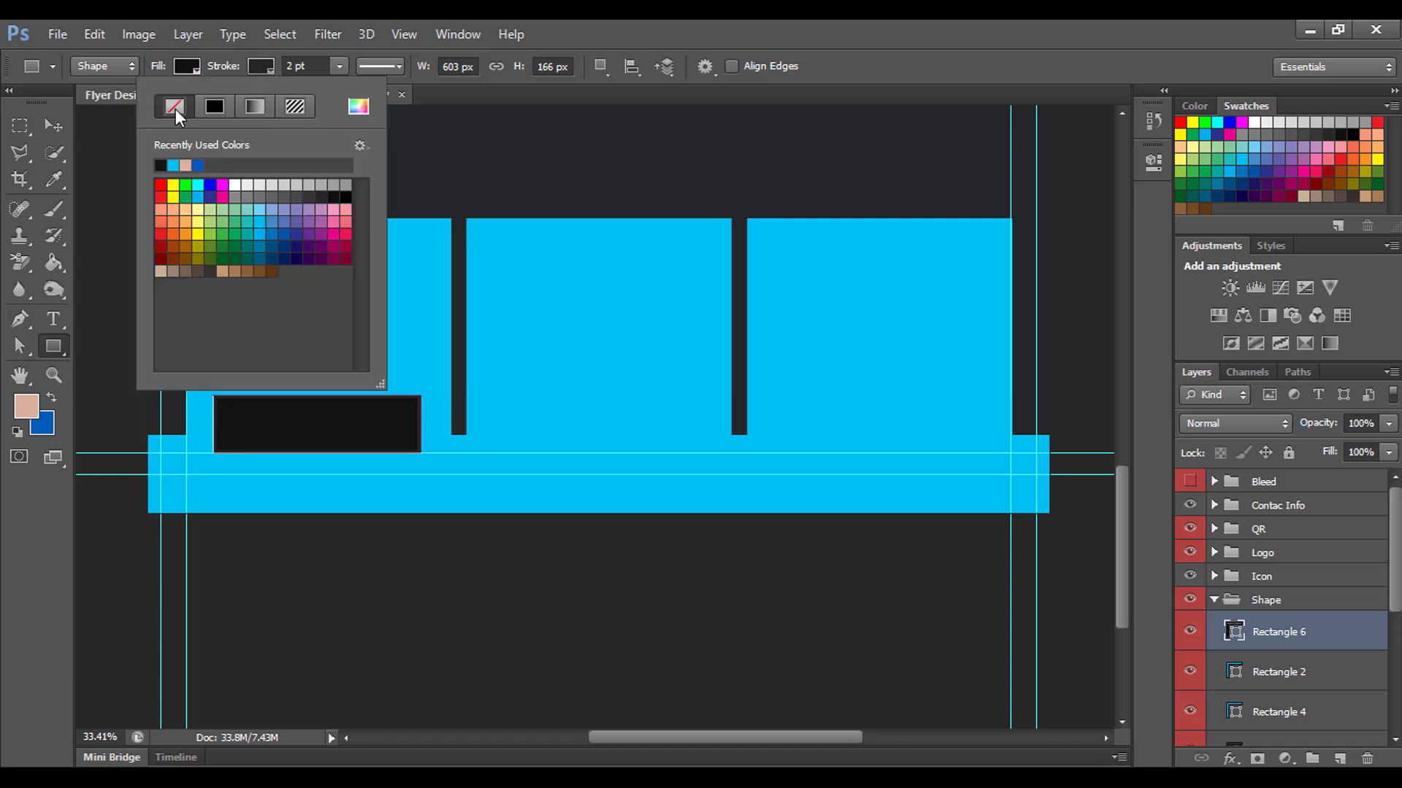
pyautogui.click(175, 108)
pyautogui.click(300, 288)
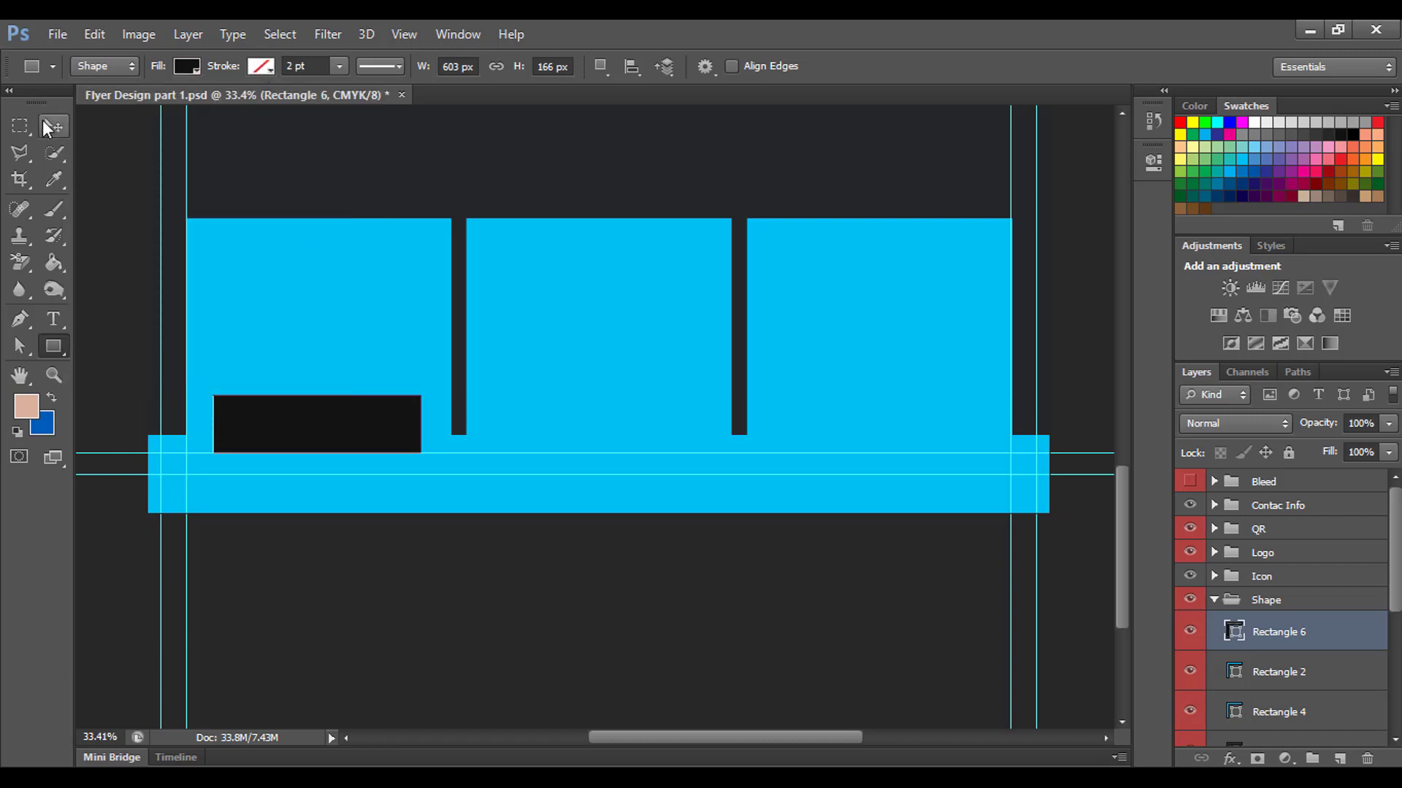
pyautogui.click(43, 121)
pyautogui.moveTo(273, 416)
pyautogui.mouseDown()
pyautogui.moveTo(303, 420)
pyautogui.moveTo(305, 407)
pyautogui.mouseUp()
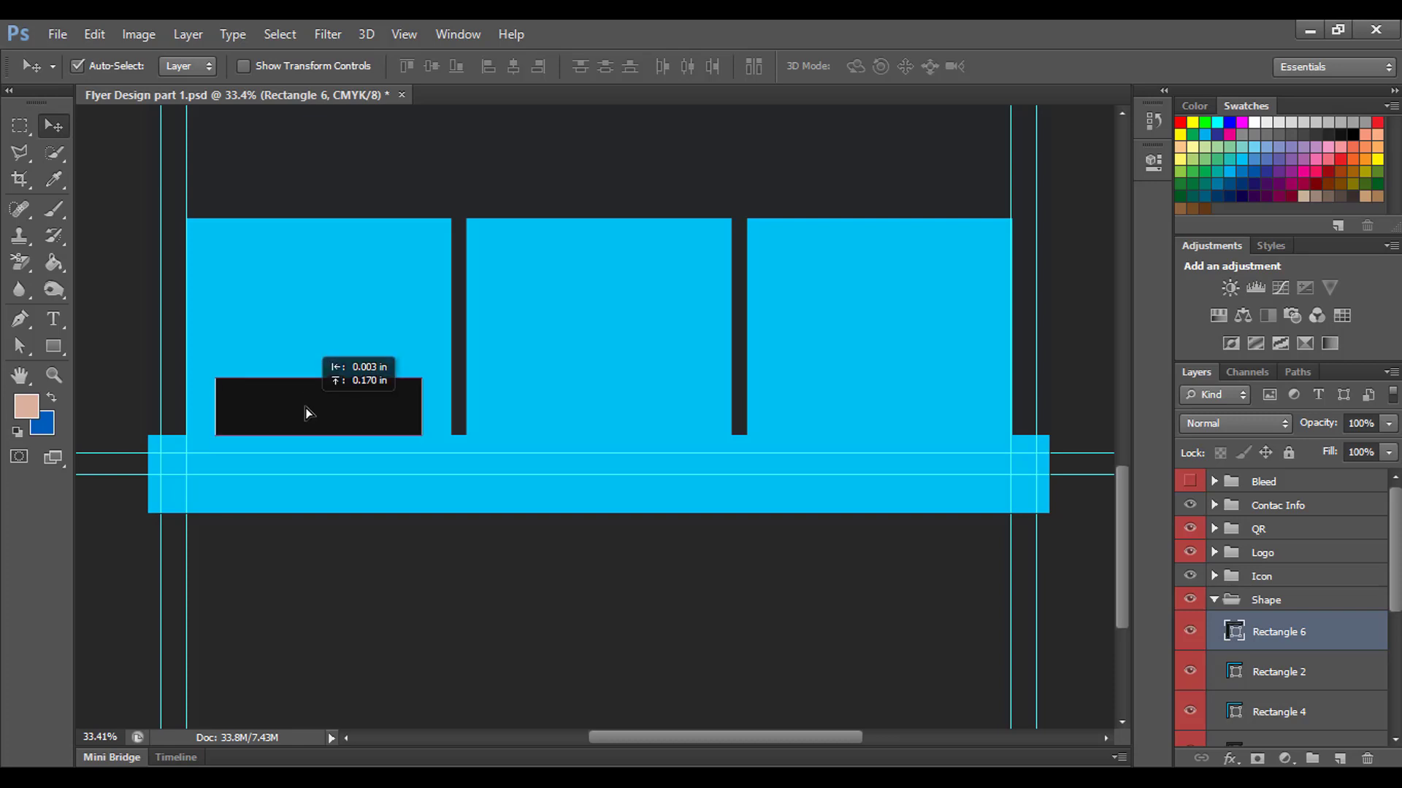
# Show rulers, add a horizontal guide near the boxes' bottom, and nudge the black bar right
pyautogui.keyDown('alt'); pyautogui.scroll(3, 350, 470); pyautogui.keyUp('alt')
pyautogui.keyDown('alt'); pyautogui.scroll(1, 351, 474); pyautogui.keyUp('alt')
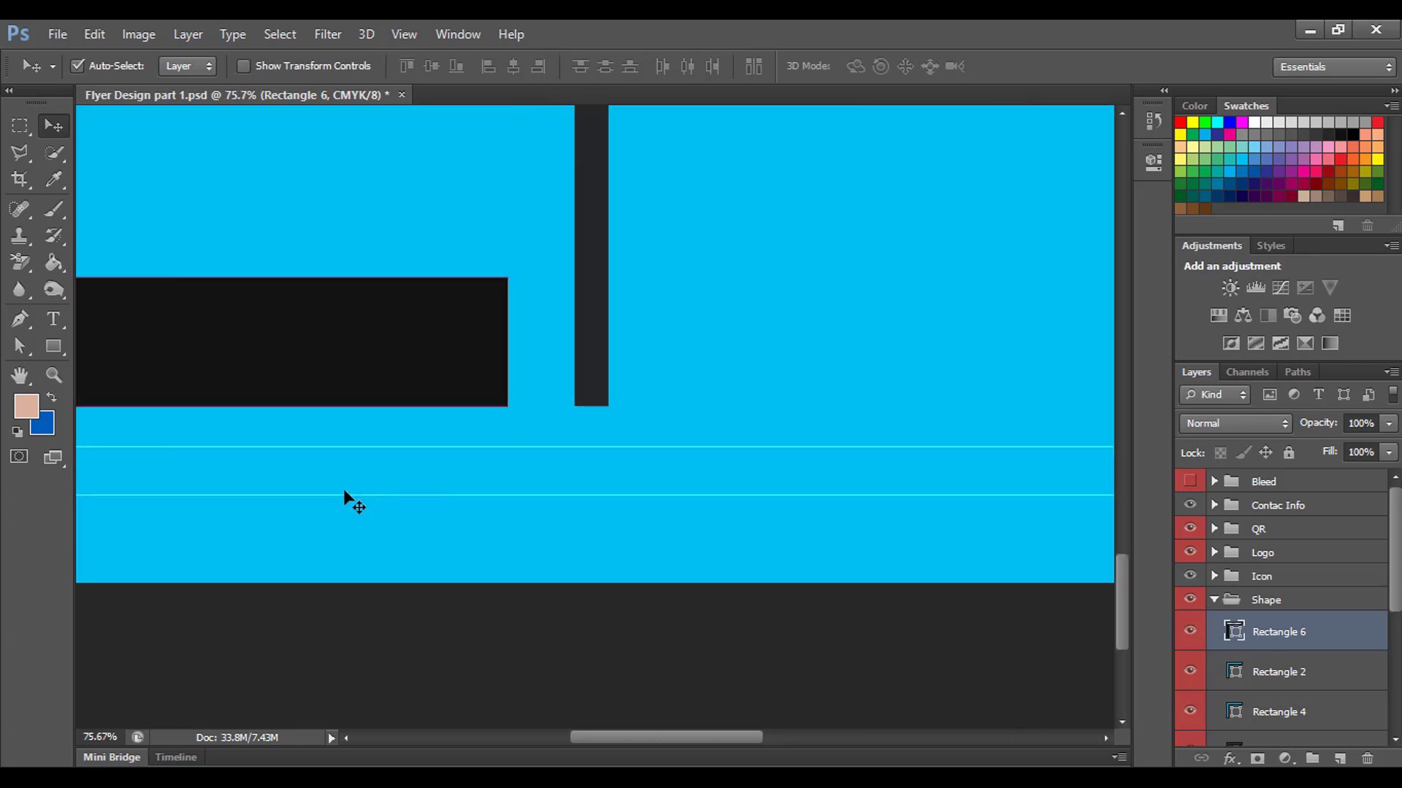
pyautogui.moveTo(348, 497)
pyautogui.mouseDown()
pyautogui.moveTo(745, 510)
pyautogui.moveTo(755, 535)
pyautogui.mouseUp()
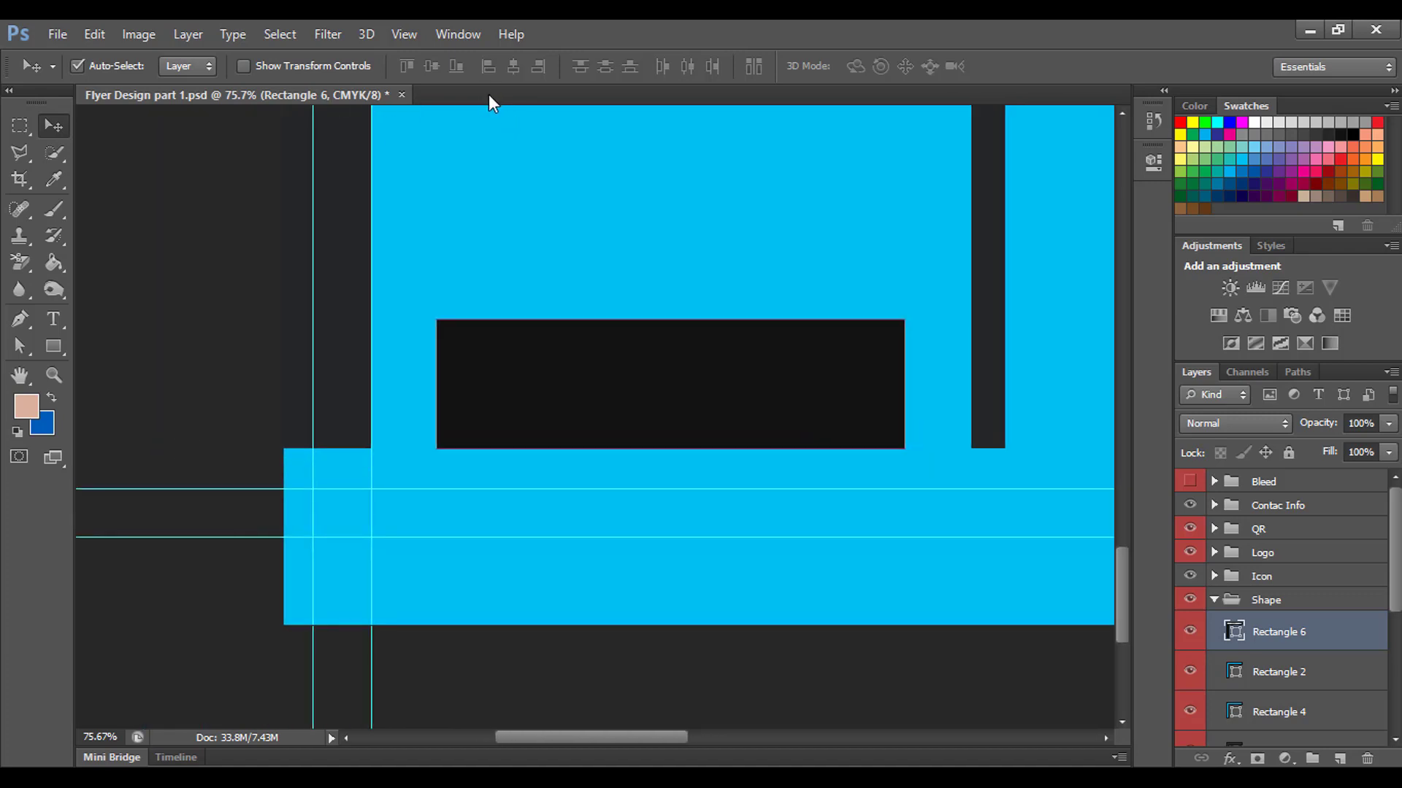
pyautogui.hotkey('ctrl', 'r')
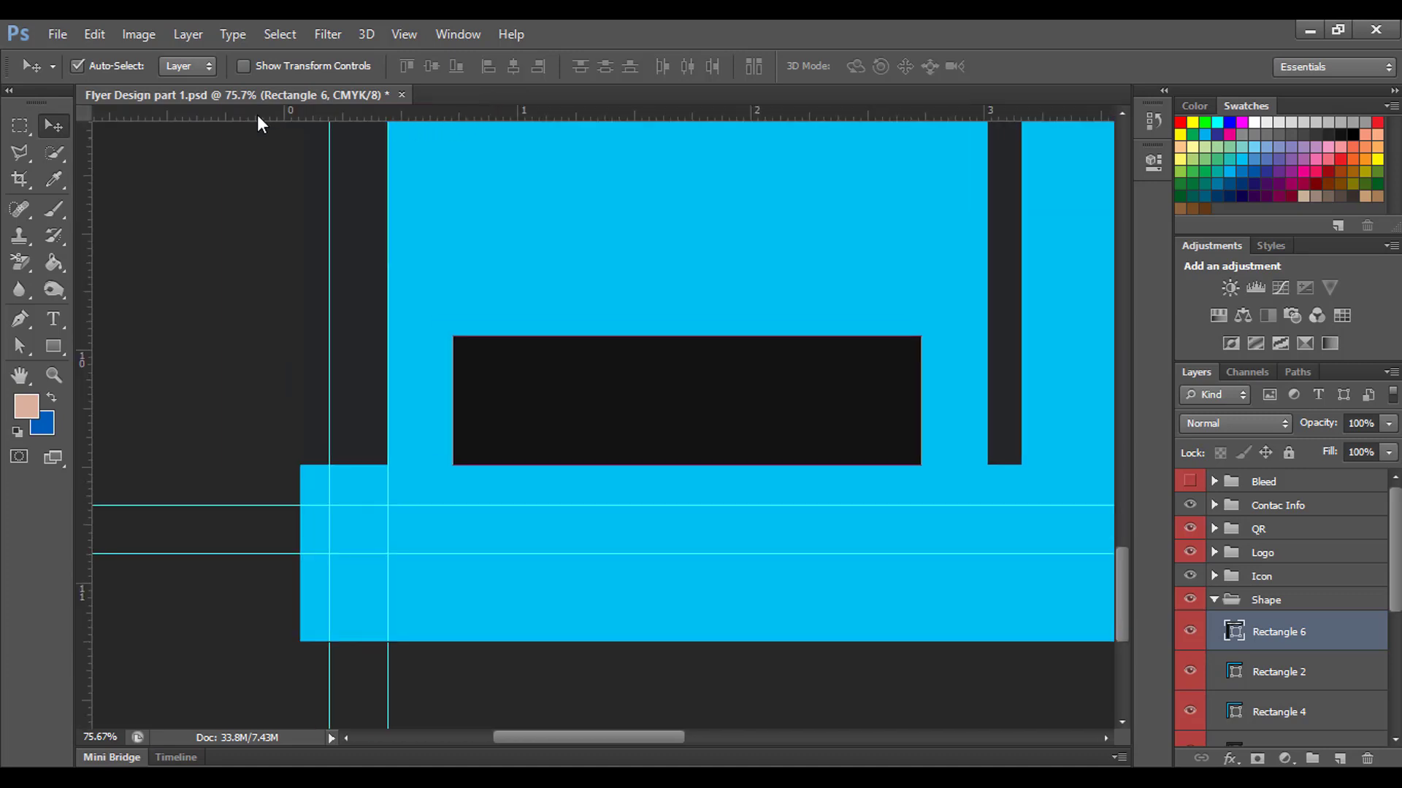
pyautogui.moveTo(257, 115); pyautogui.dragTo(226, 464)
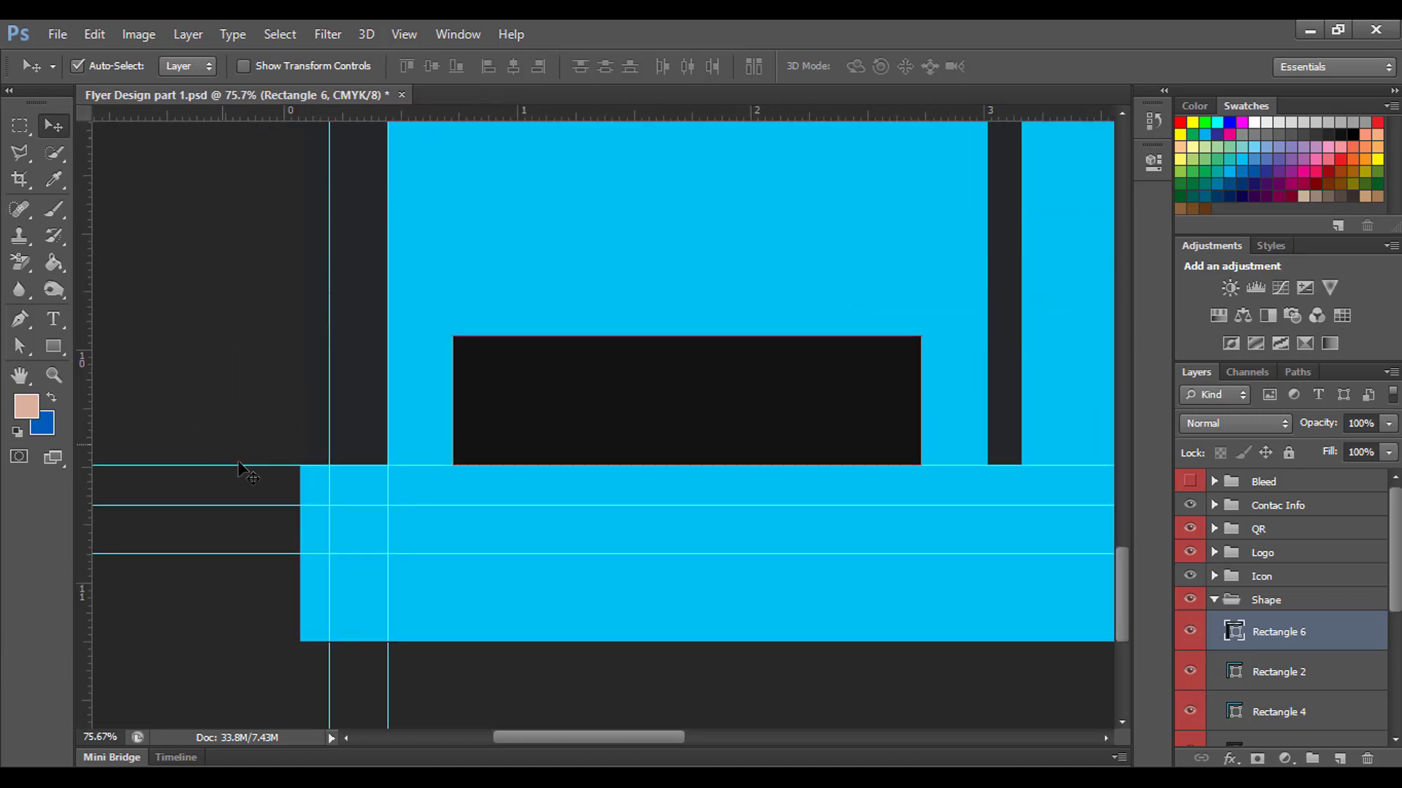
pyautogui.moveTo(728, 424); pyautogui.dragTo(735, 423)
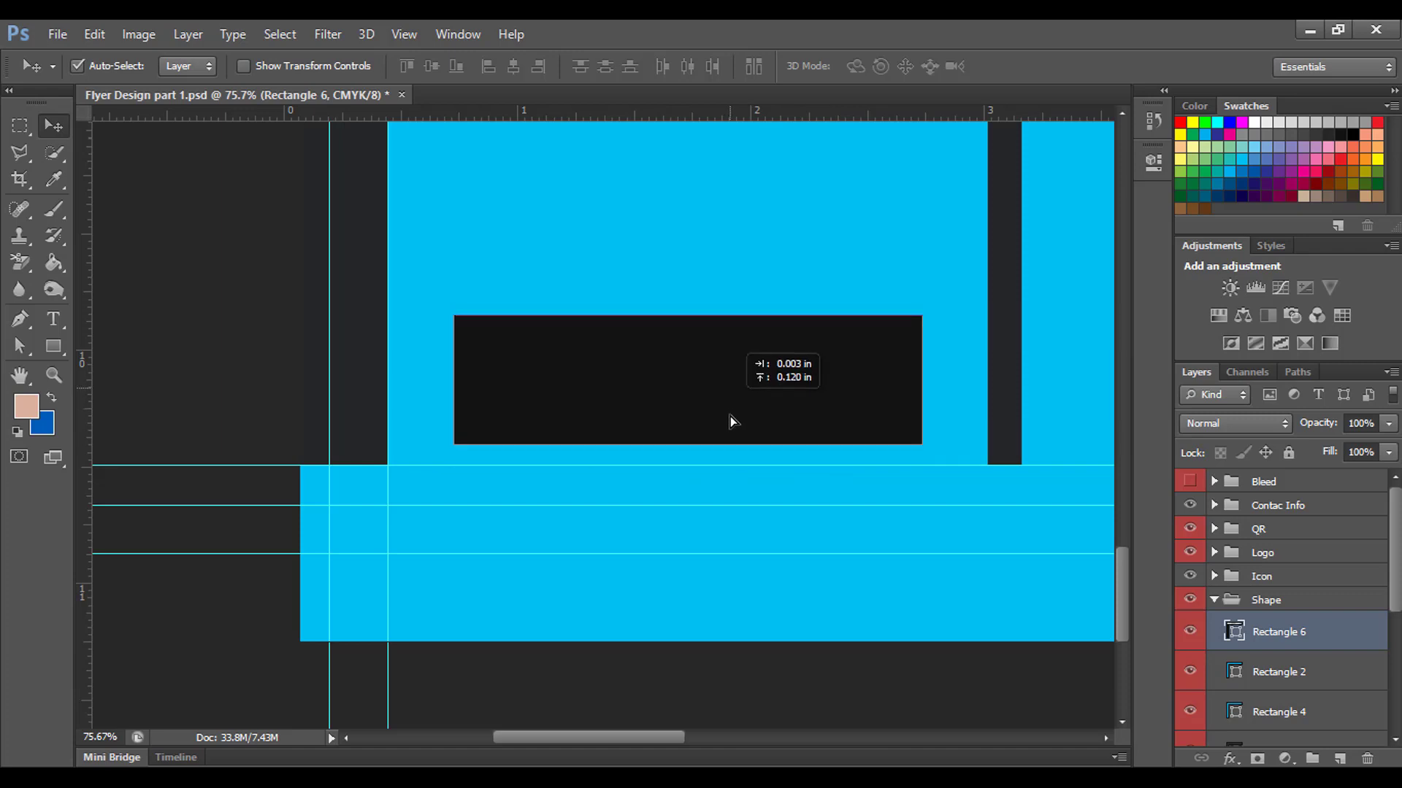
# Shrink the black bar with Free Transform
pyautogui.scroll(-3, 883, 390)
pyautogui.moveTo(883, 390); pyautogui.dragTo(650, 375)
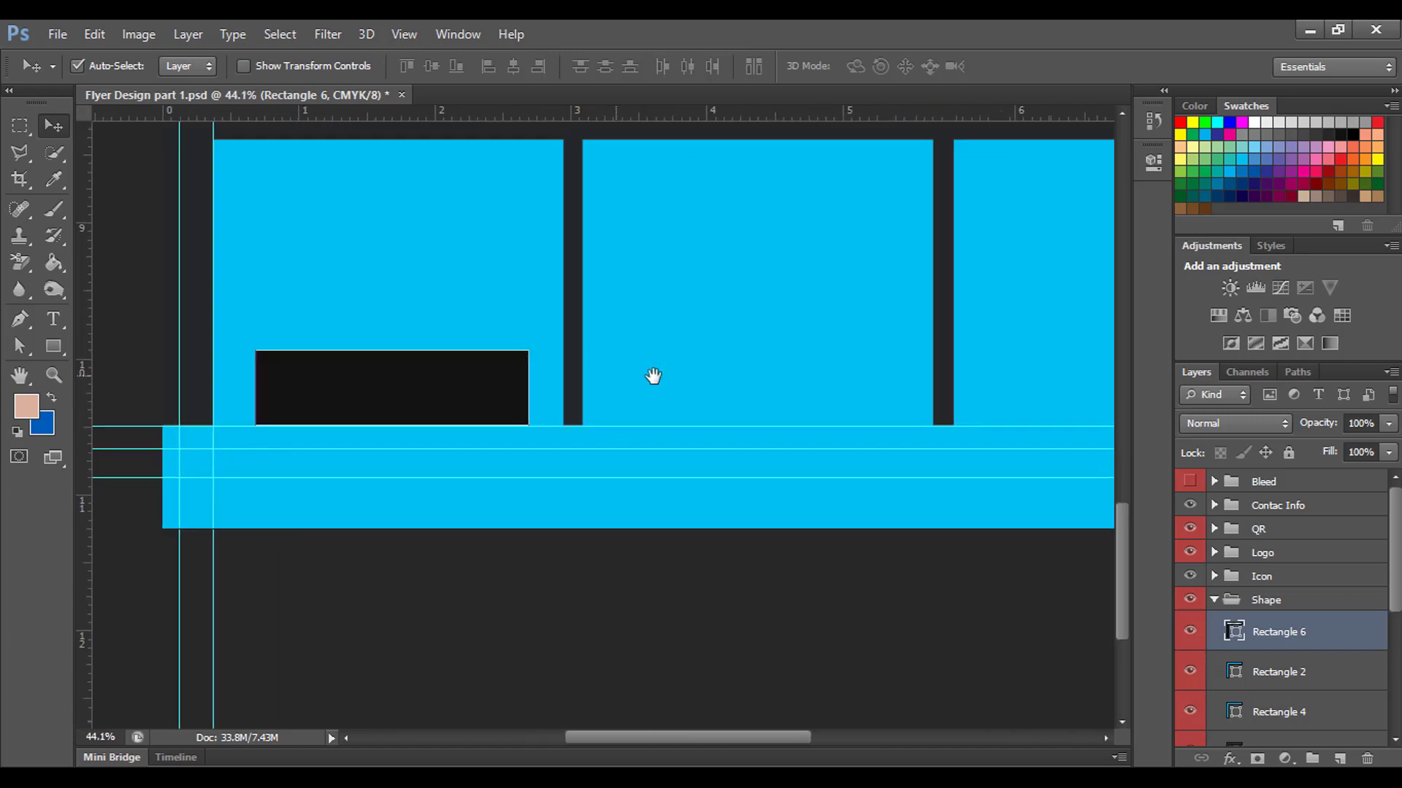
pyautogui.scroll(-1, 653, 375)
pyautogui.scroll(-1, 653, 374)
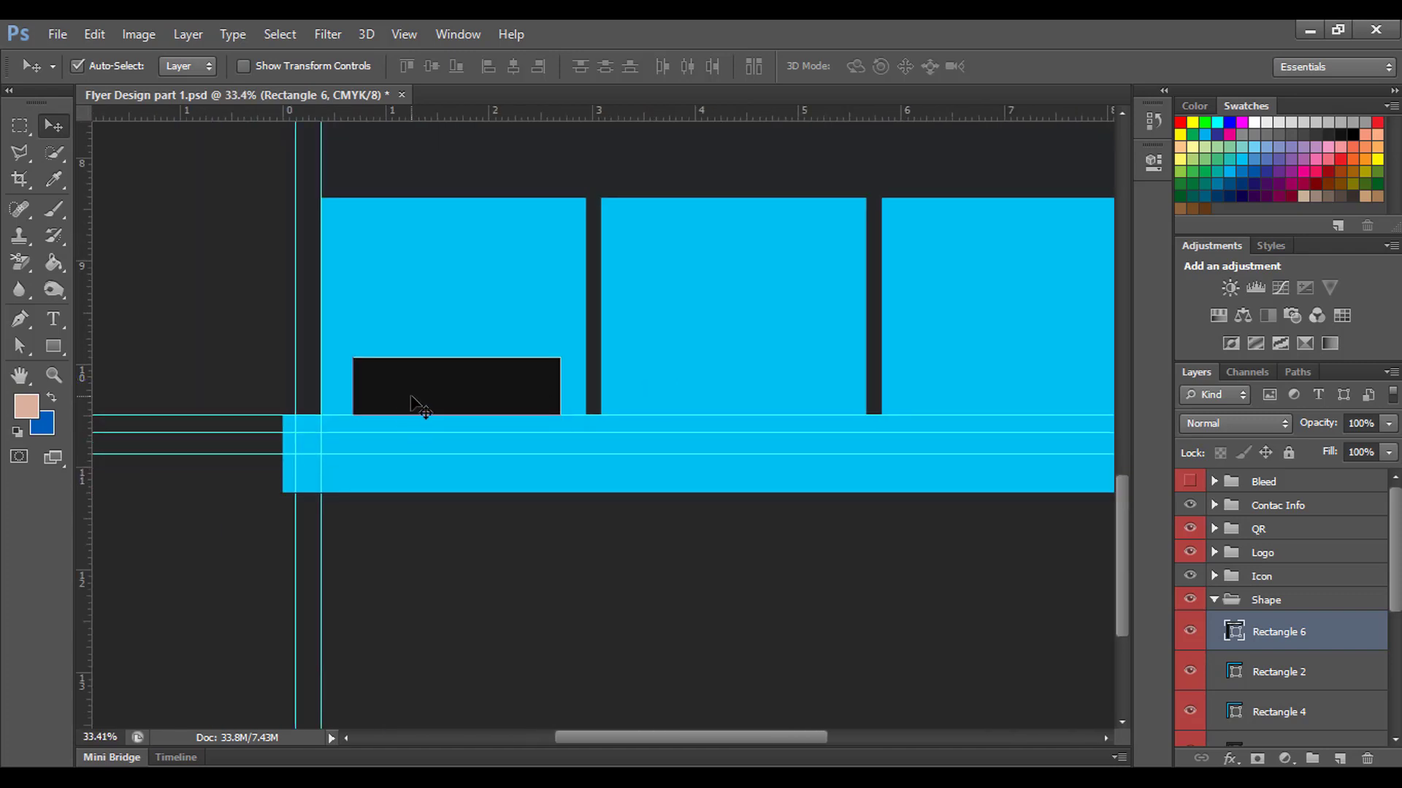
pyautogui.hotkey('ctrl', 't')
pyautogui.press('Return')
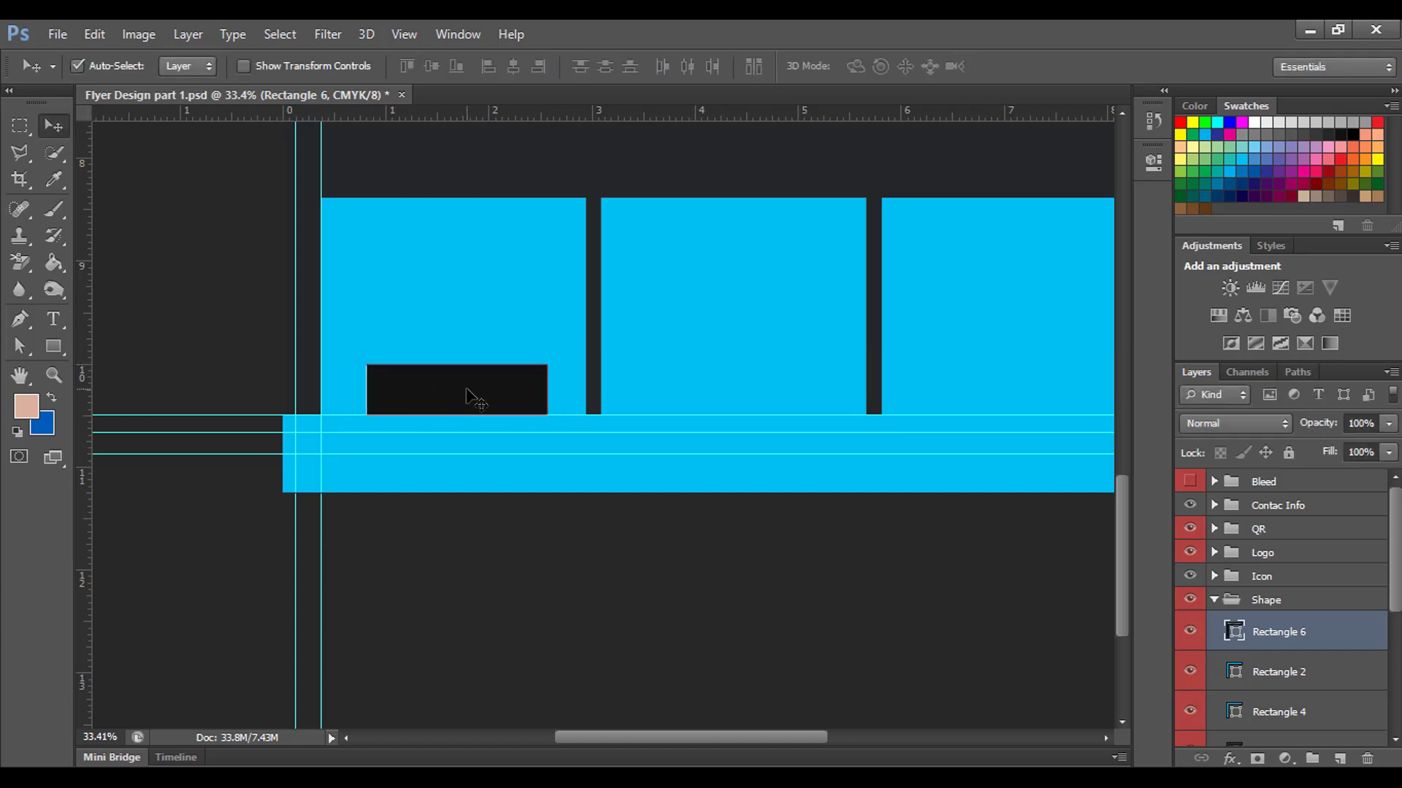
# Alt-drag copies of the black bar into the middle and right blue boxes
pyautogui.moveTo(479, 394); pyautogui.dragTo(751, 386)
pyautogui.hscroll(3, 781, 535)
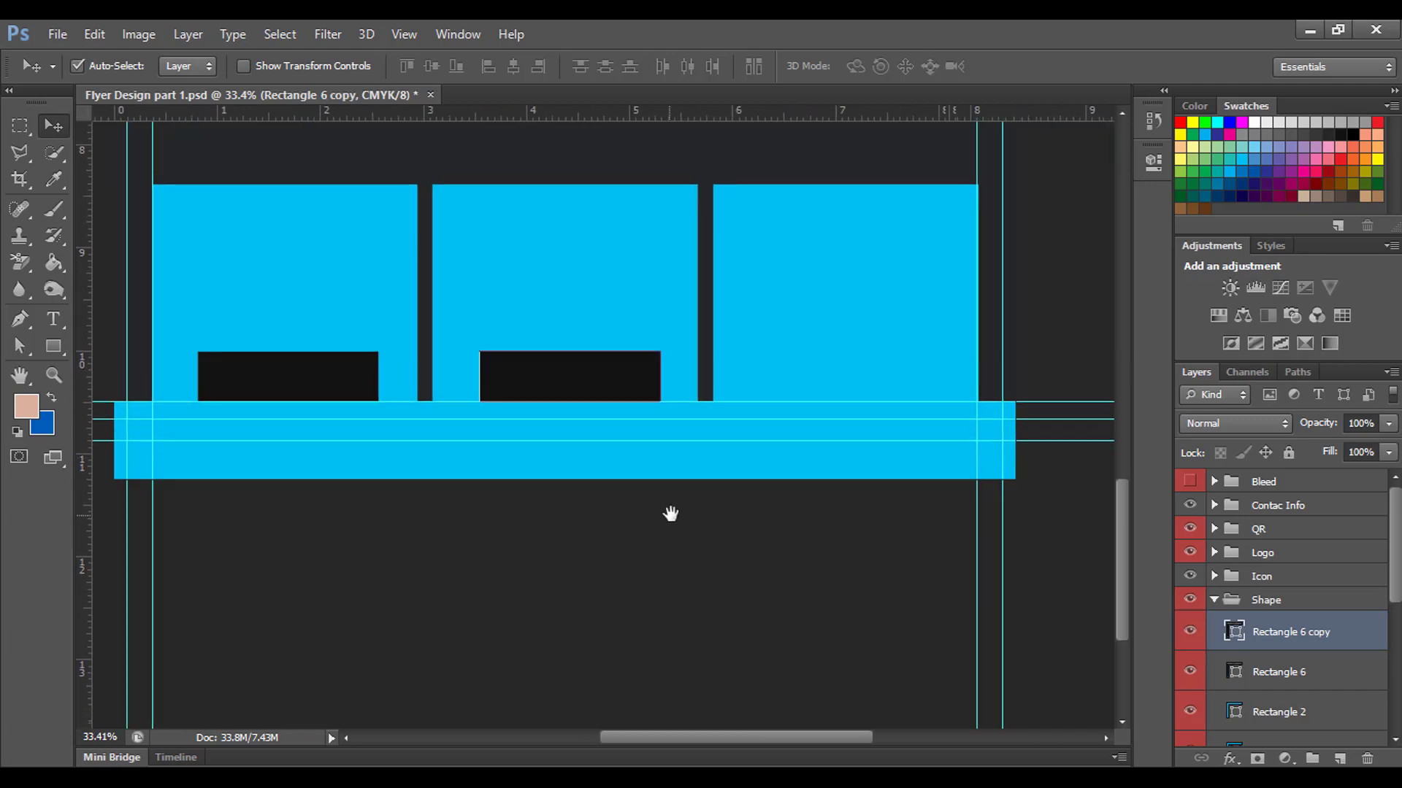
pyautogui.moveTo(606, 381); pyautogui.dragTo(879, 378)
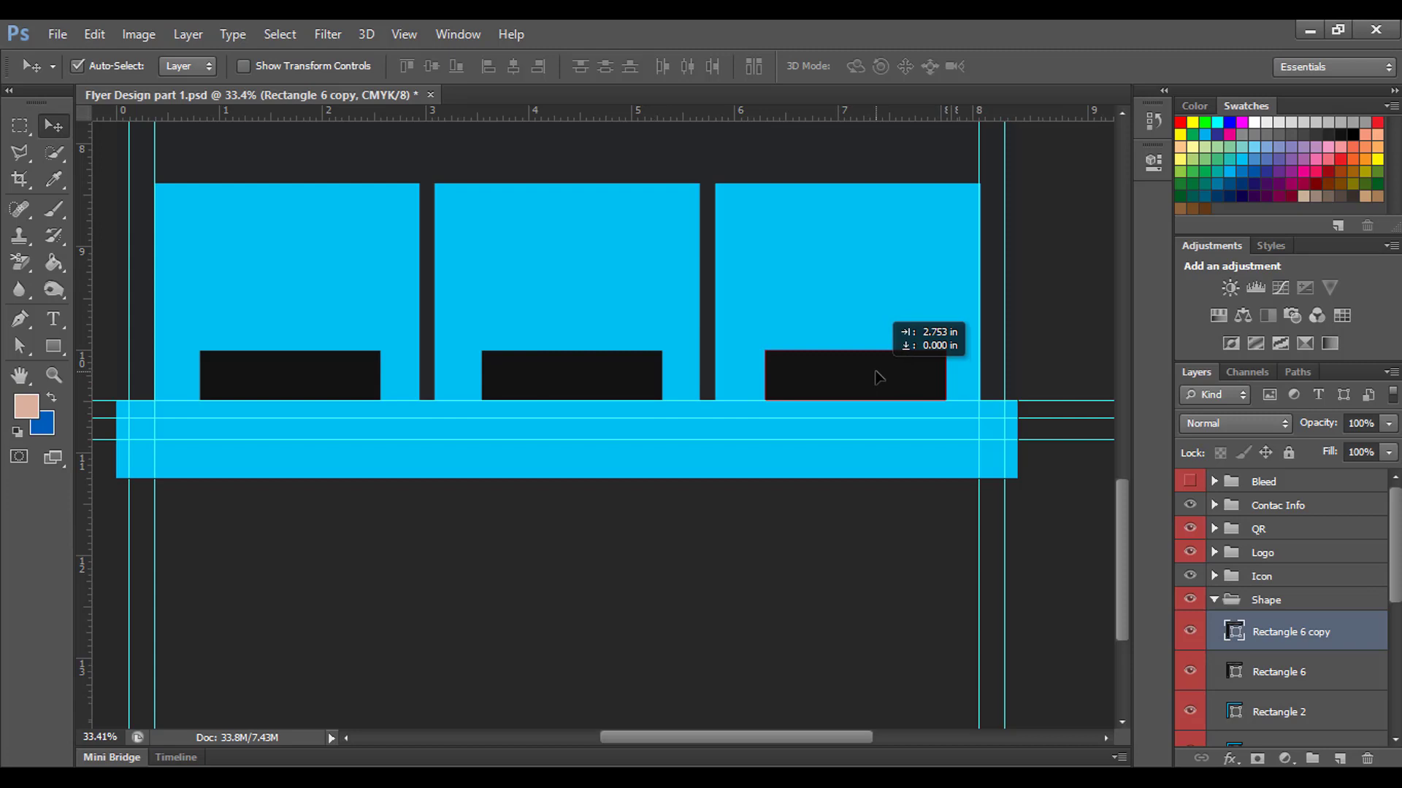
pyautogui.scroll(-2, 621, 533)
pyautogui.scroll(-2, 540, 511)
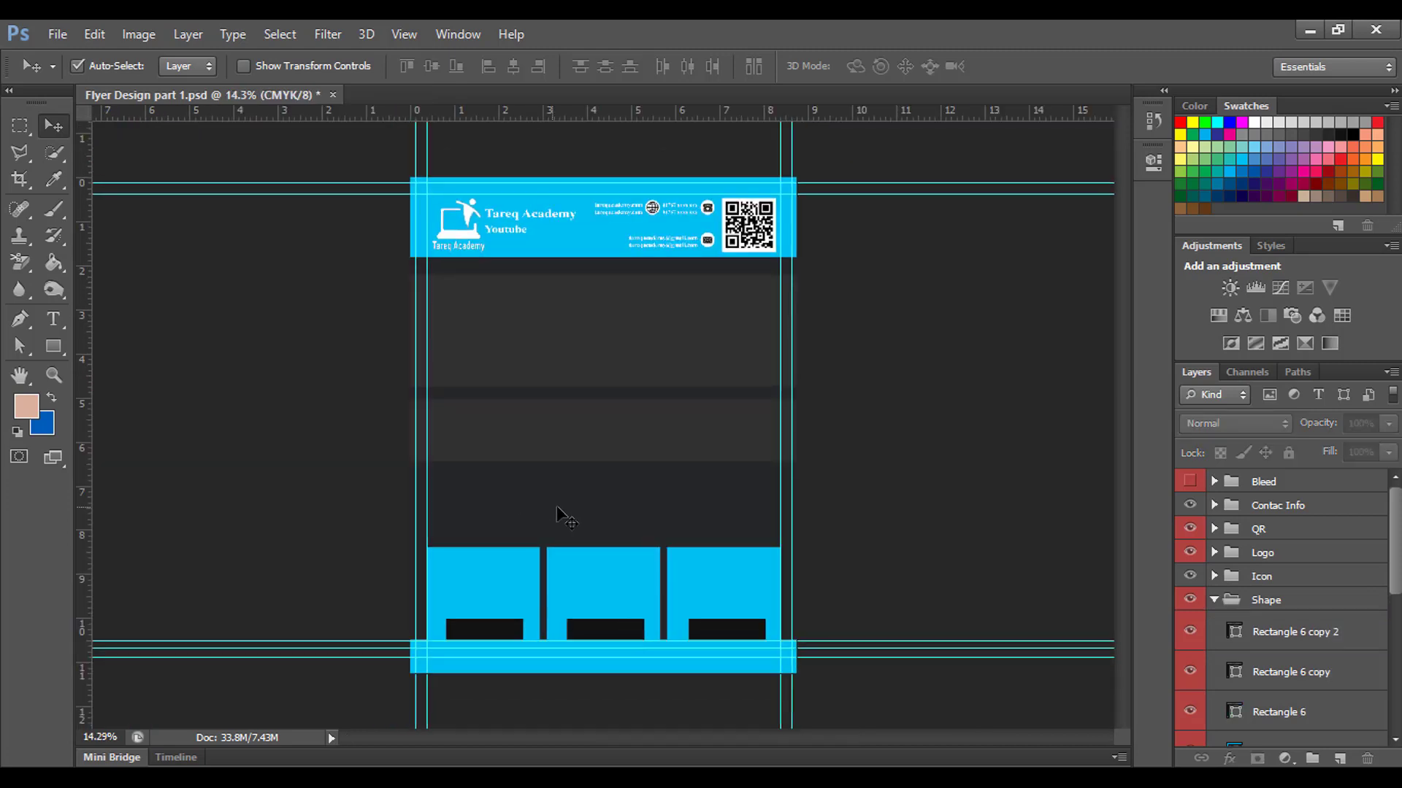
pyautogui.scroll(3, 557, 515)
pyautogui.scroll(2, 566, 538)
pyautogui.scroll(-3, 616, 263)
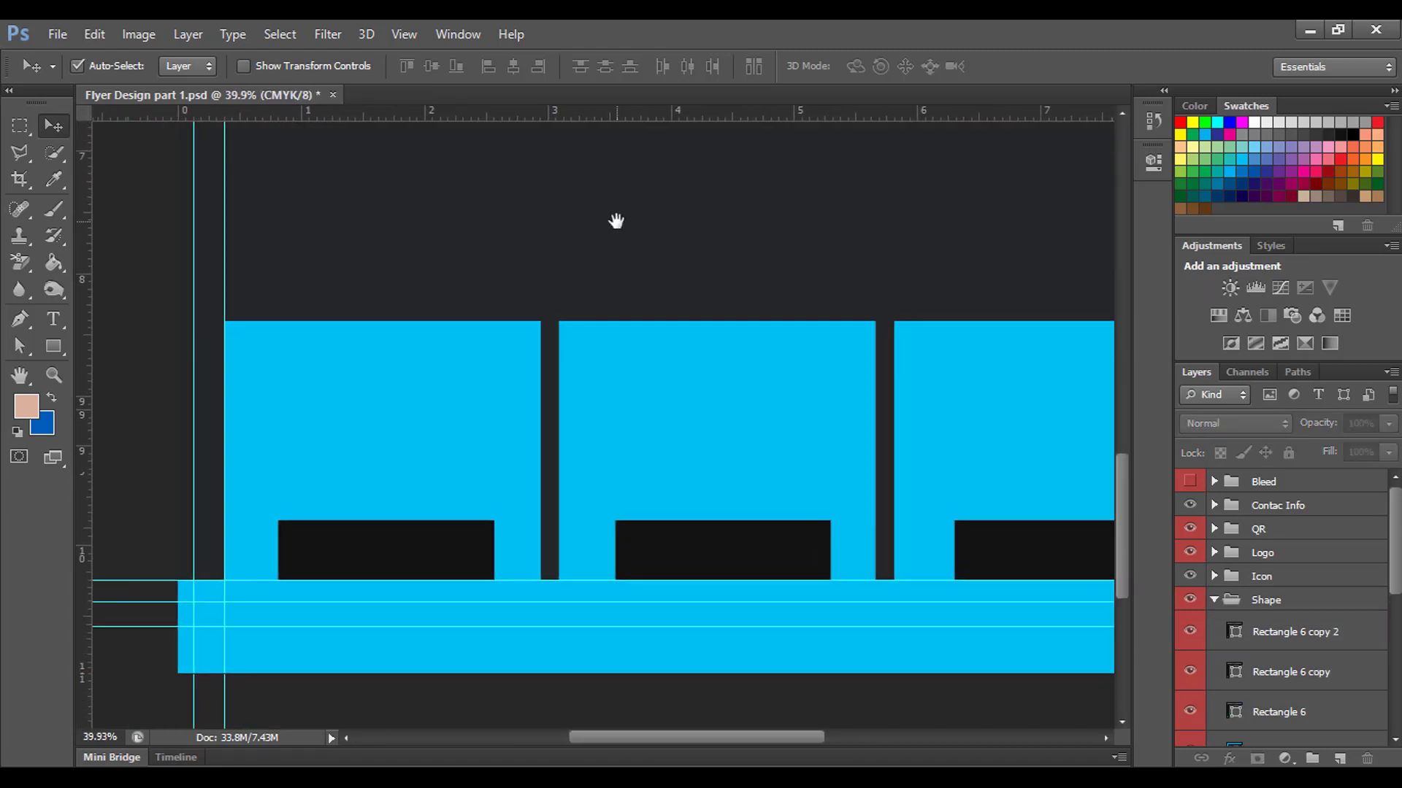
# Stretch the left and middle blue boxes upward so their tops reach the same higher line
pyautogui.click(401, 455)
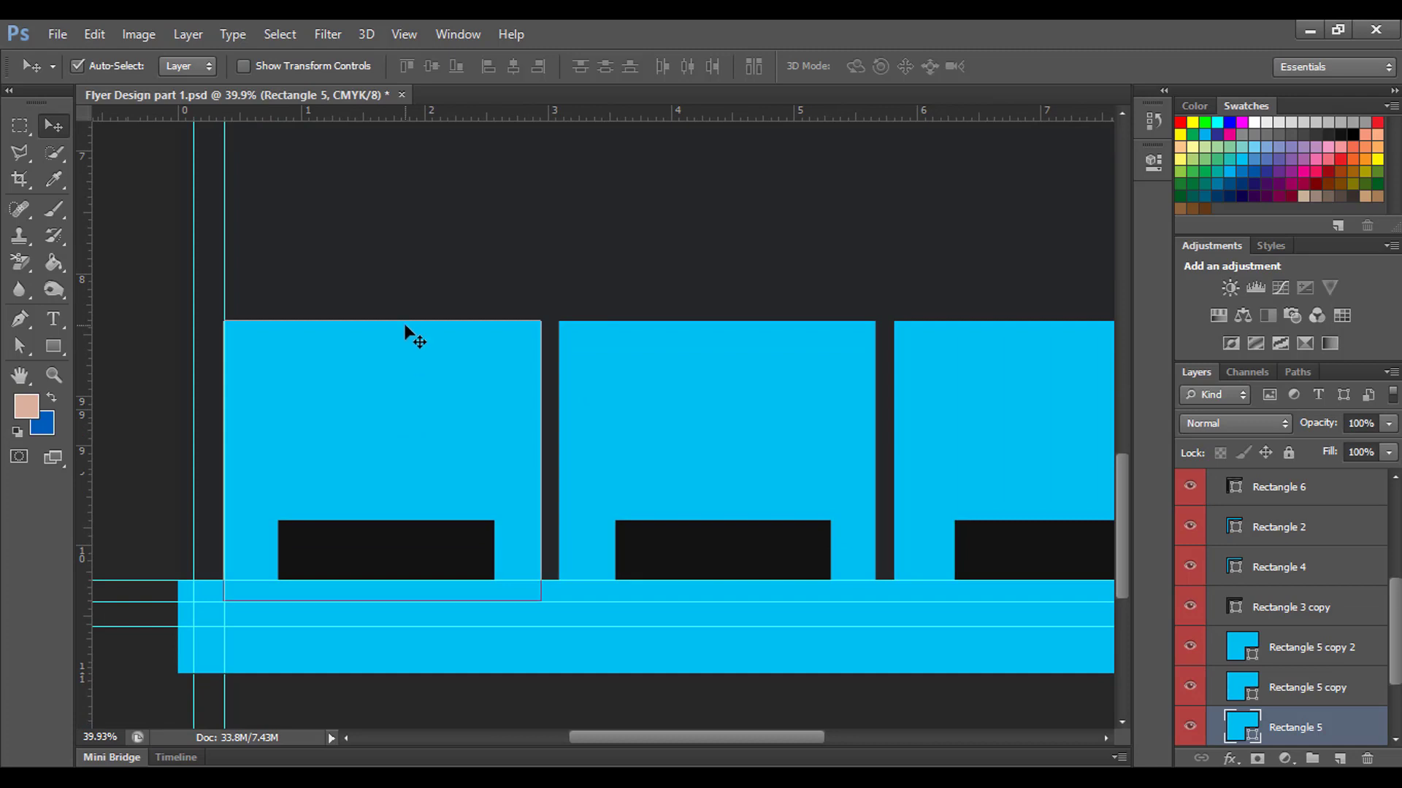
pyautogui.hotkey('ctrl', 't')
pyautogui.moveTo(382, 322); pyautogui.dragTo(383, 269)
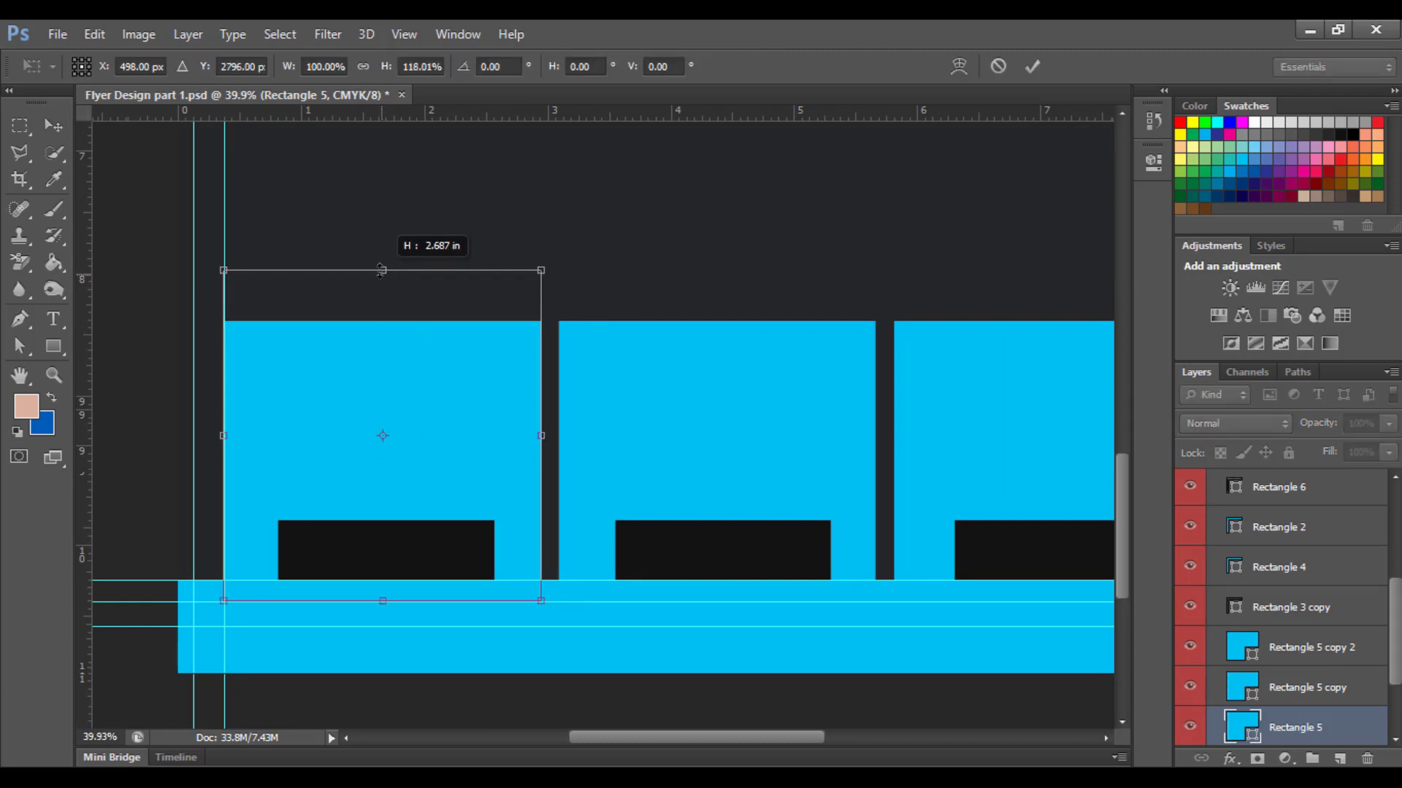
pyautogui.press('Return')
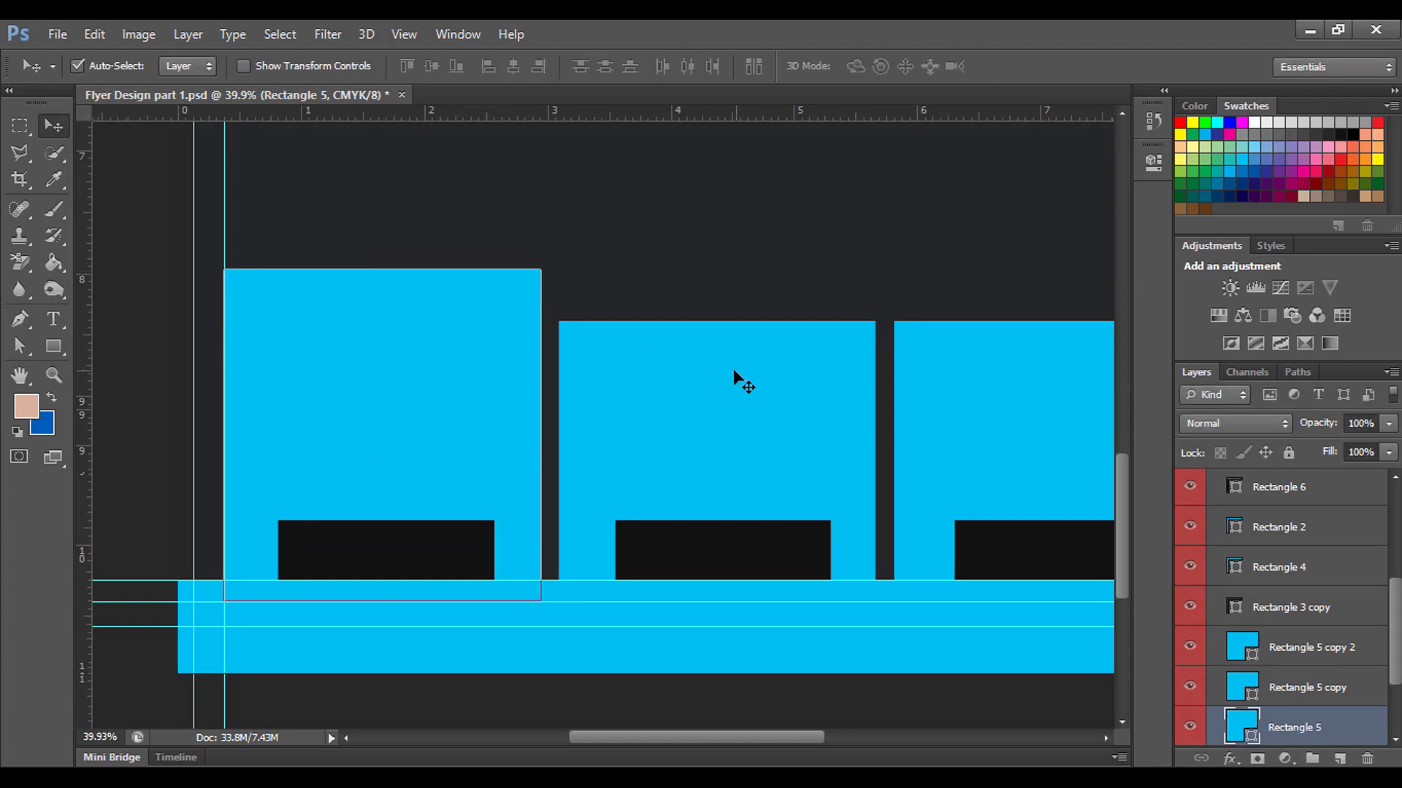
pyautogui.click(733, 369)
pyautogui.hotkey('ctrl', 't')
pyautogui.moveTo(717, 320); pyautogui.dragTo(718, 269)
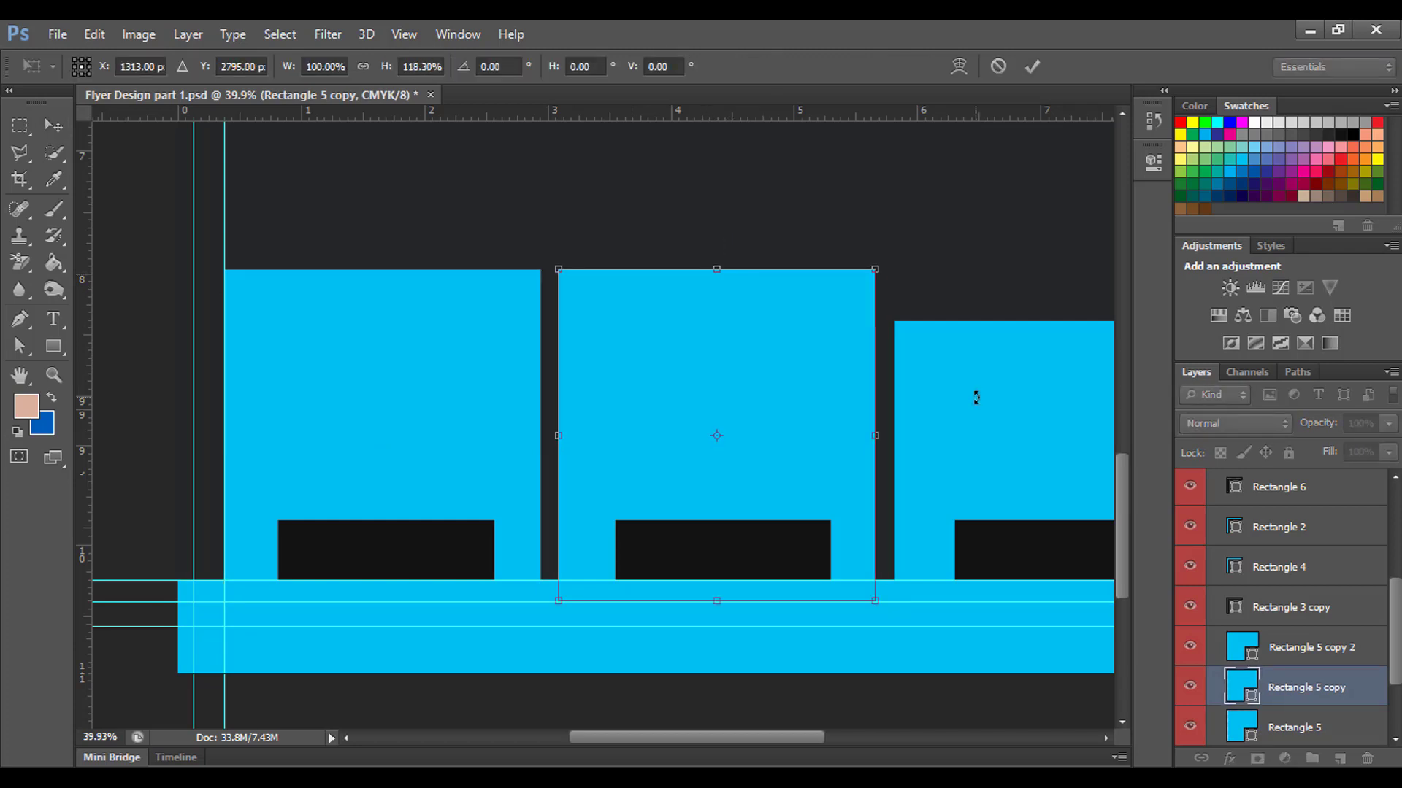
pyautogui.press('Return')
# Stretch the right blue box upward to match the other two boxes' height
pyautogui.click(1023, 404)
pyautogui.hotkey('ctrl', 't')
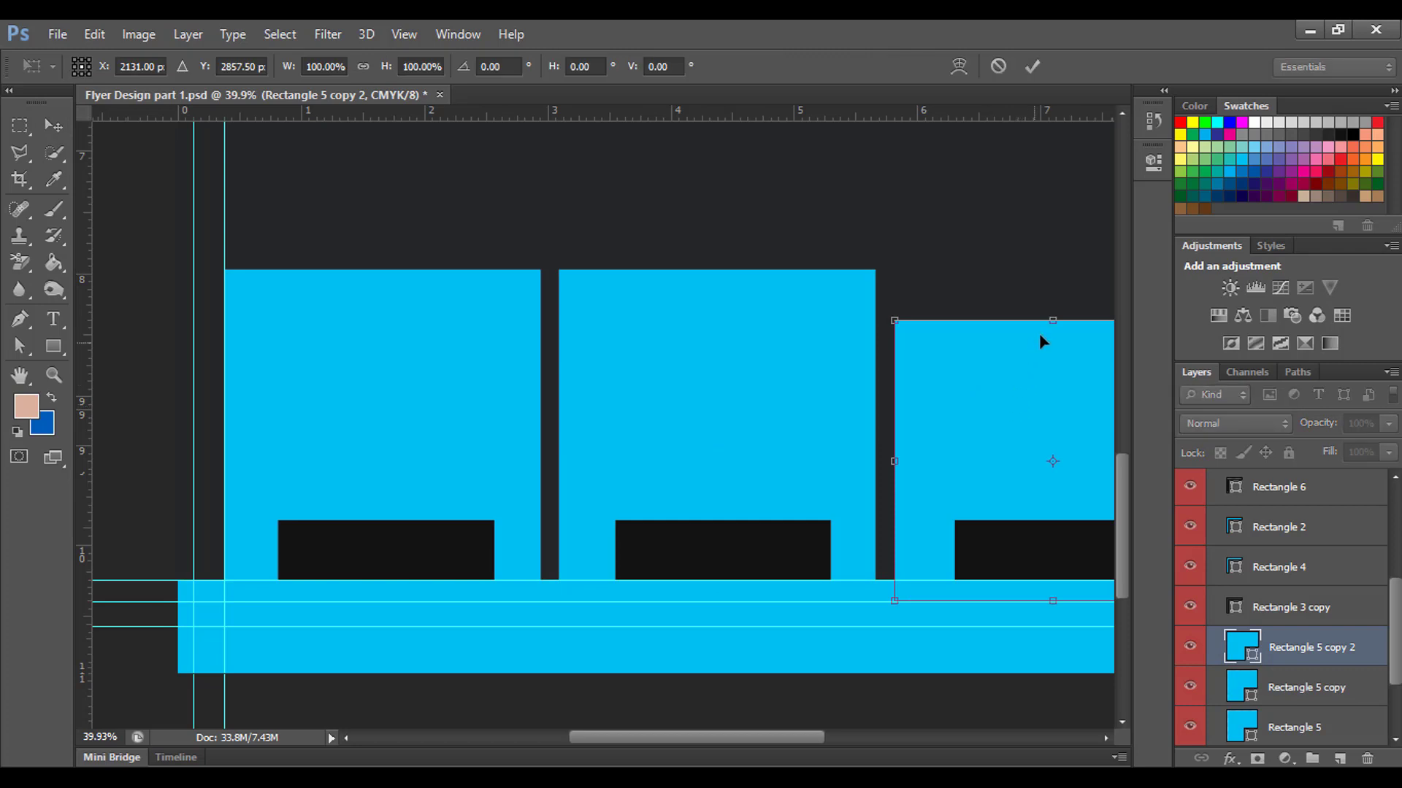
pyautogui.moveTo(1049, 318); pyautogui.dragTo(1049, 270)
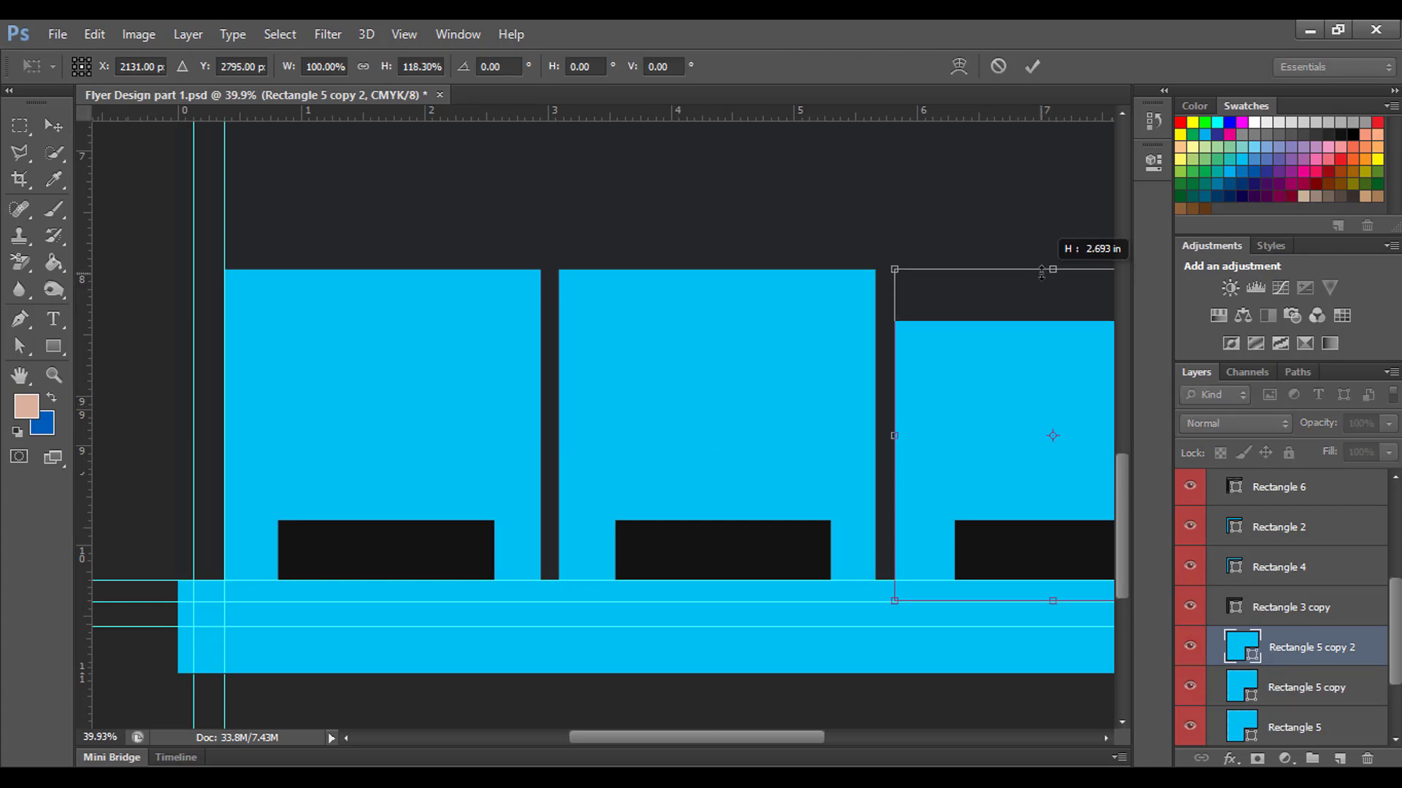
pyautogui.press('Return')
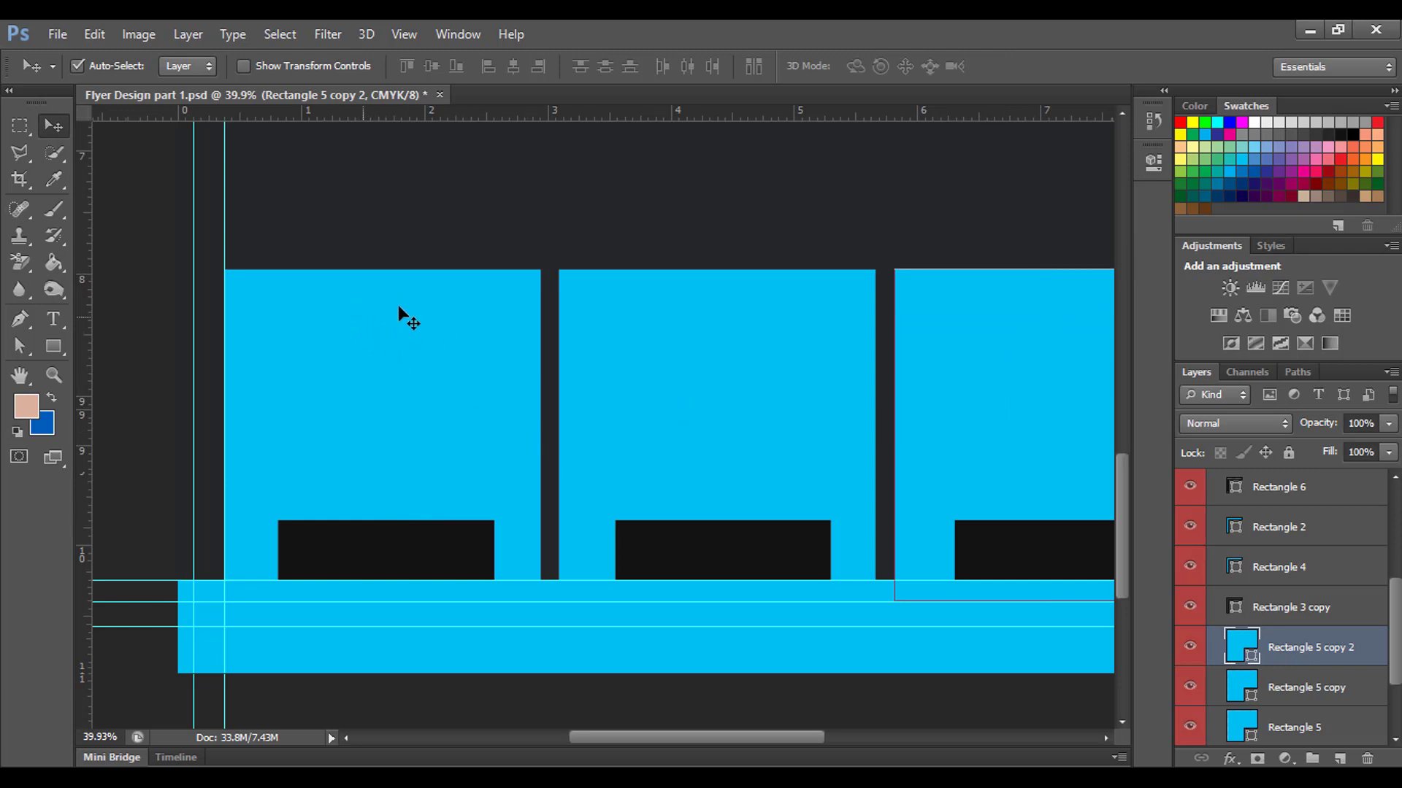
pyautogui.scroll(-1, 573, 454)
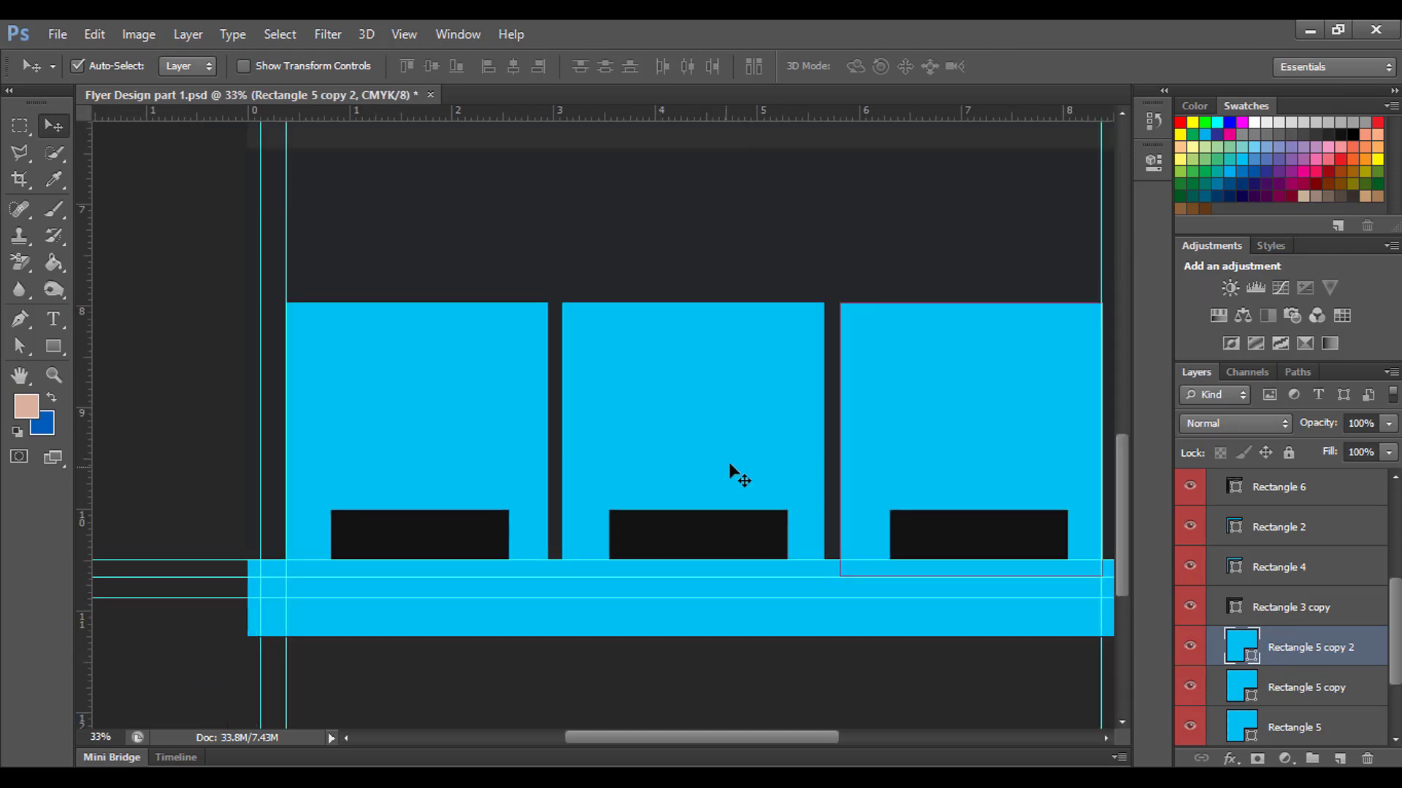
pyautogui.hscroll(2, 752, 448)
pyautogui.scroll(-1, 679, 416)
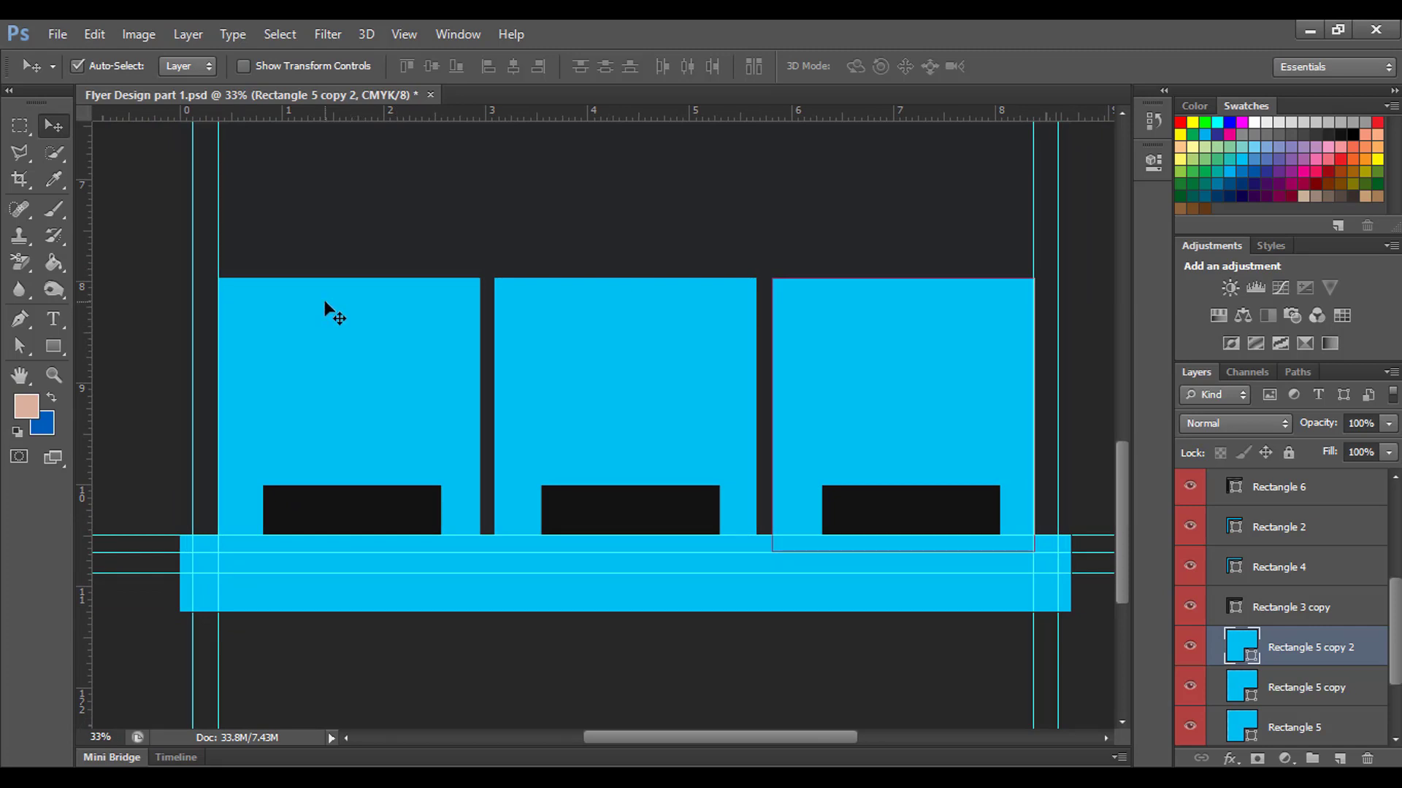
# Draw a small white square with no outline near the top of the left box
pyautogui.click(54, 347)
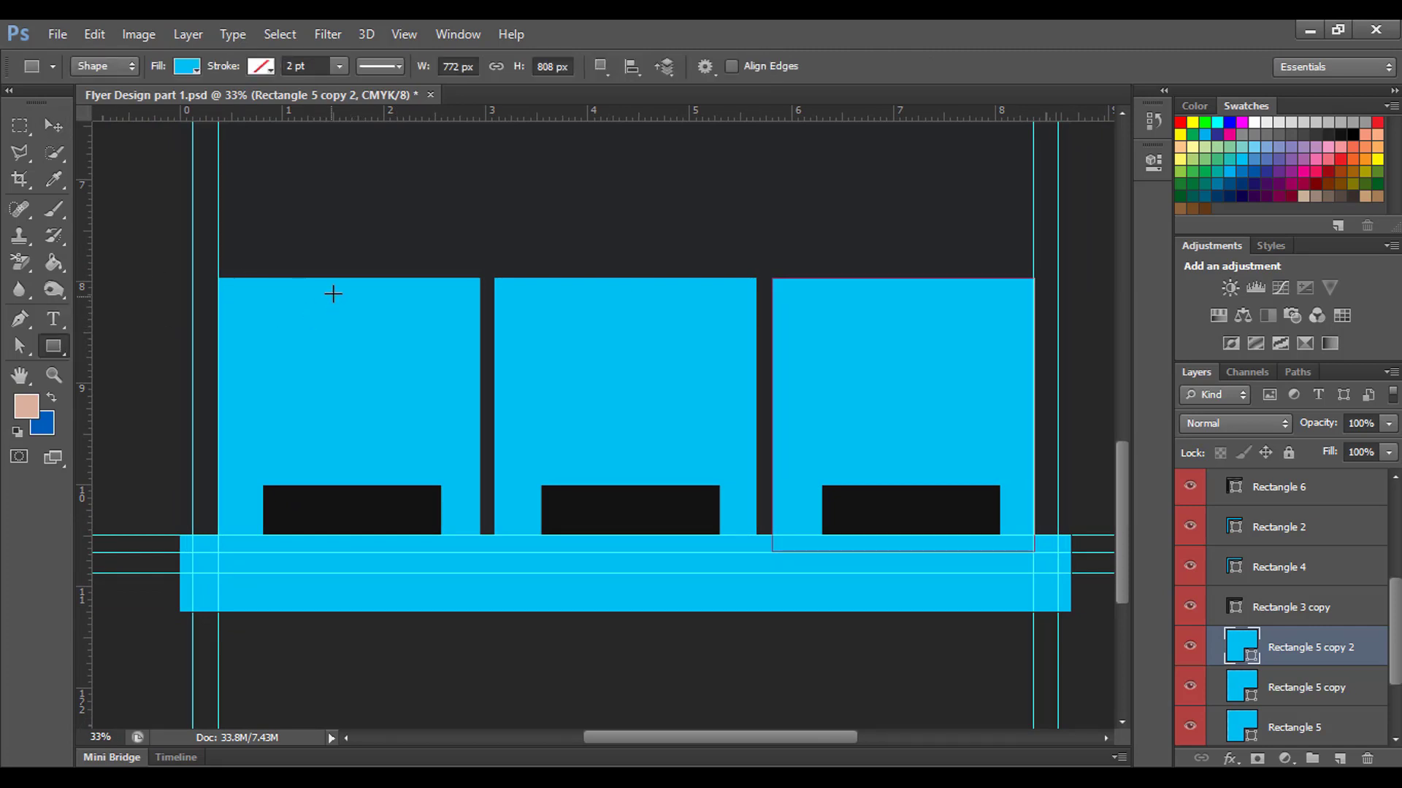
pyautogui.moveTo(315, 290); pyautogui.dragTo(383, 351)
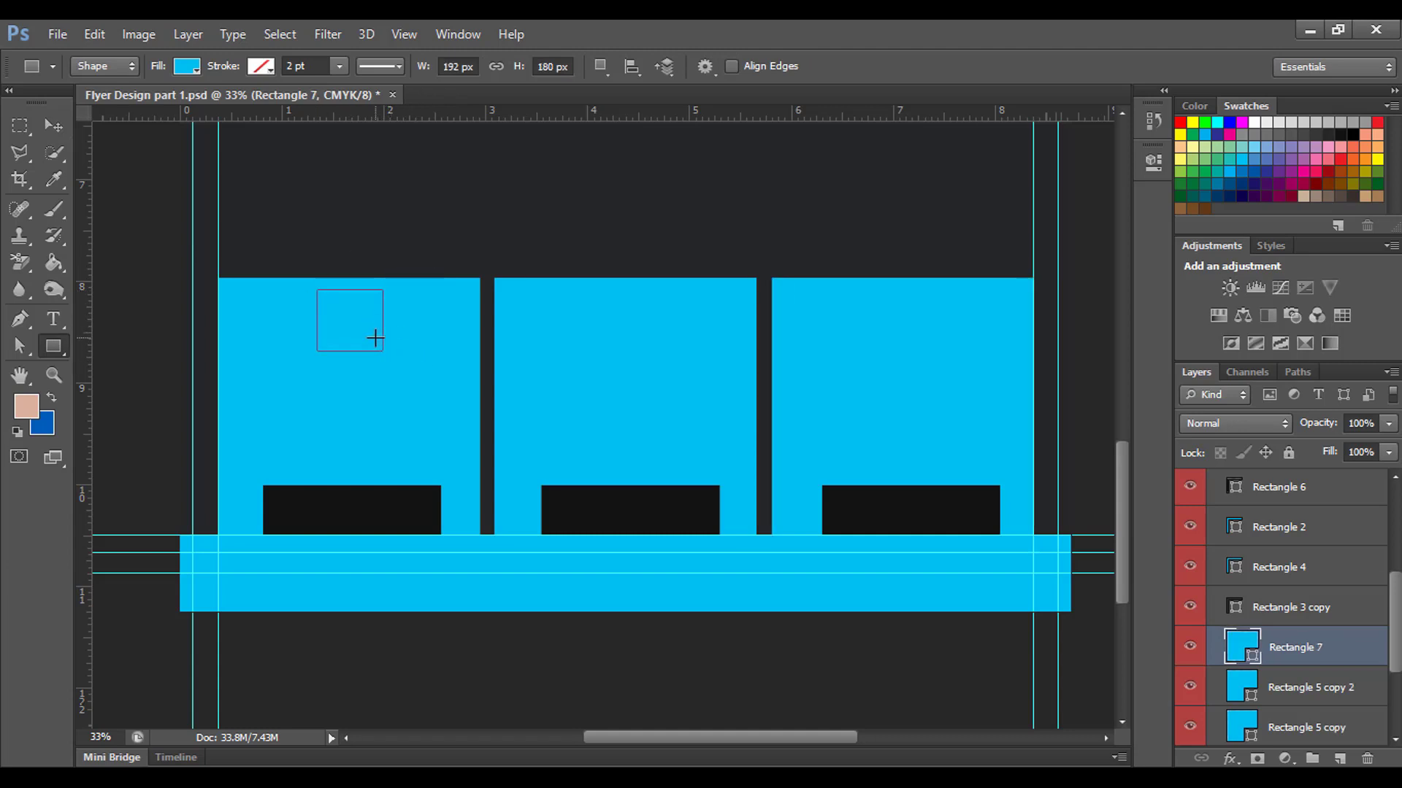
pyautogui.click(187, 68)
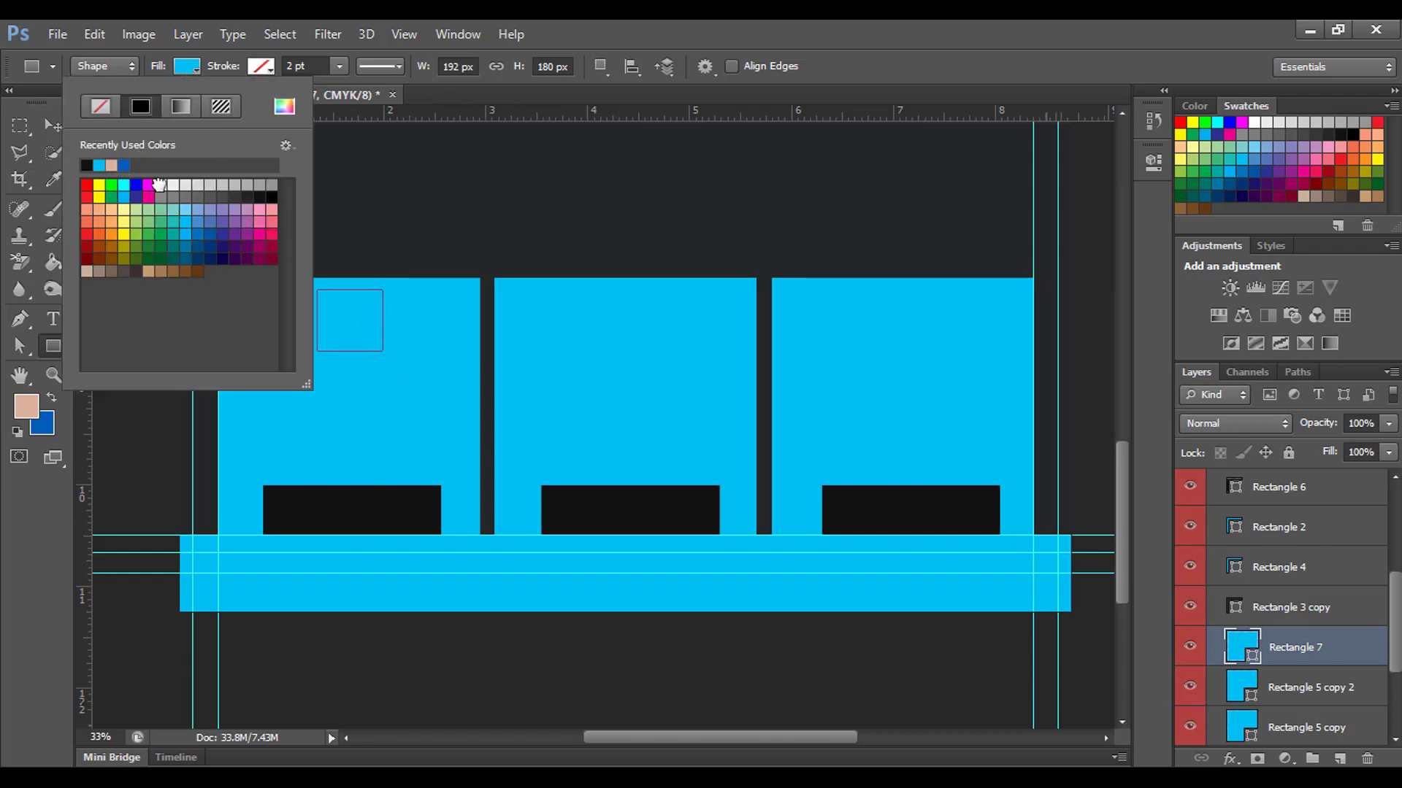
pyautogui.click(159, 186)
pyautogui.click(193, 64)
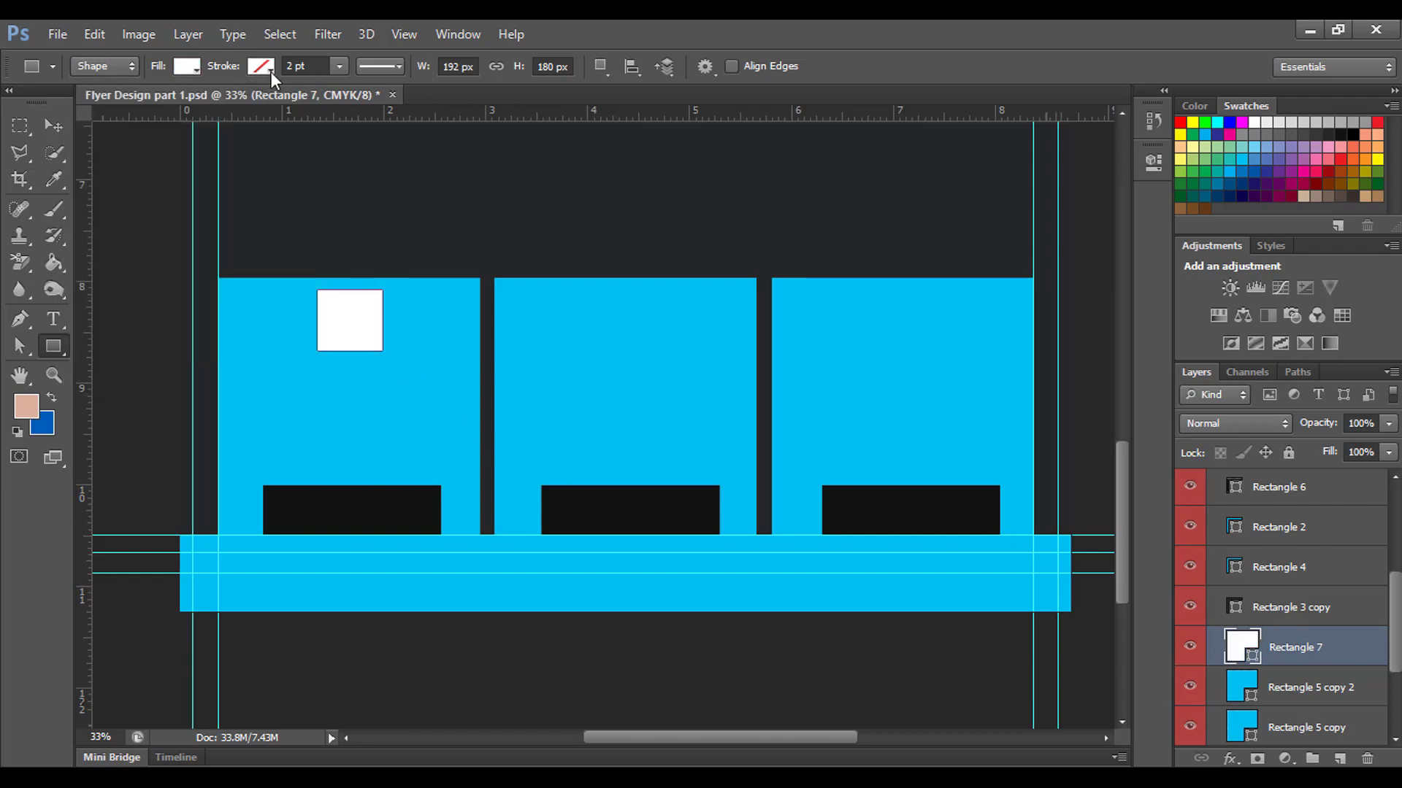
pyautogui.click(260, 68)
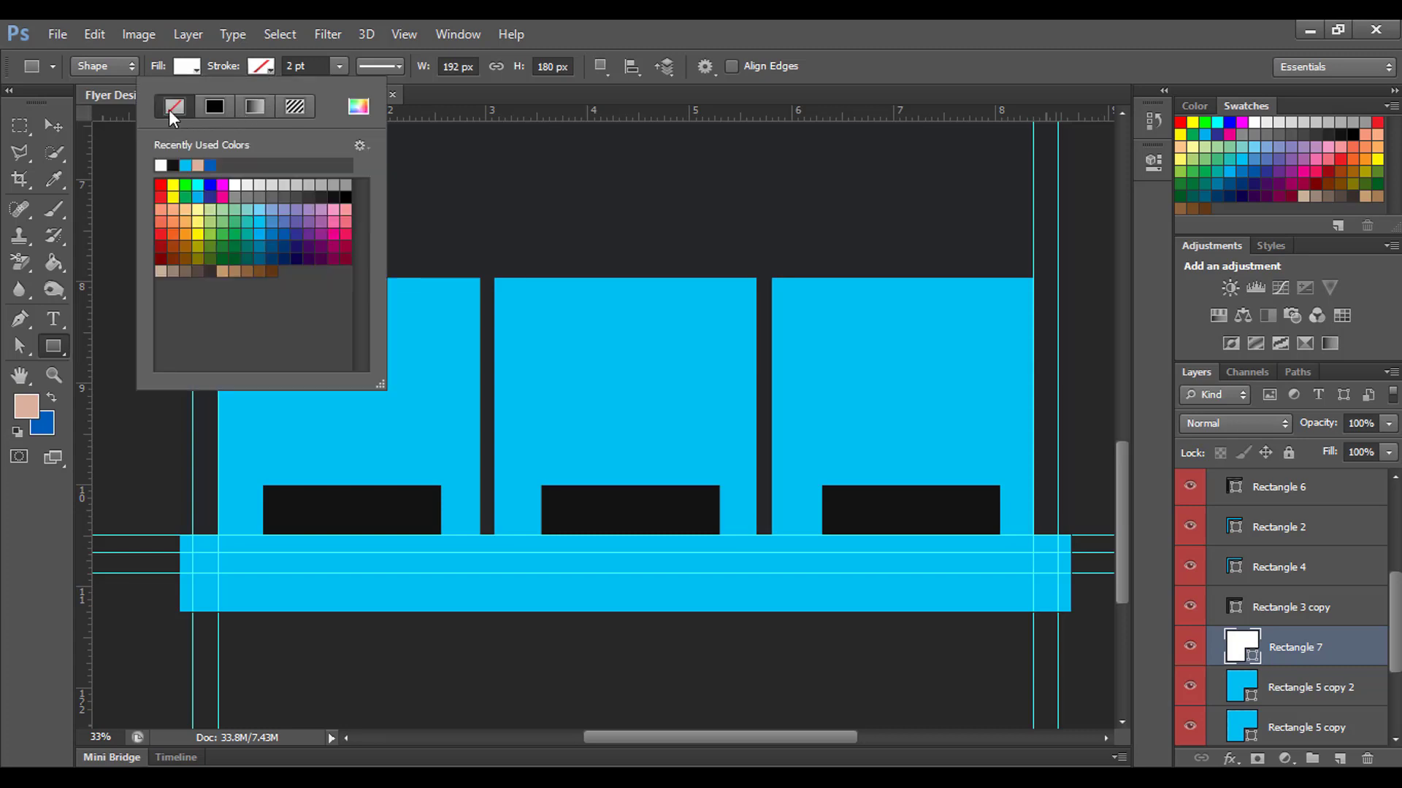
pyautogui.click(252, 67)
# Alt-drag a copy of the white square into the middle box and collapse the Shape layer group
pyautogui.click(62, 123)
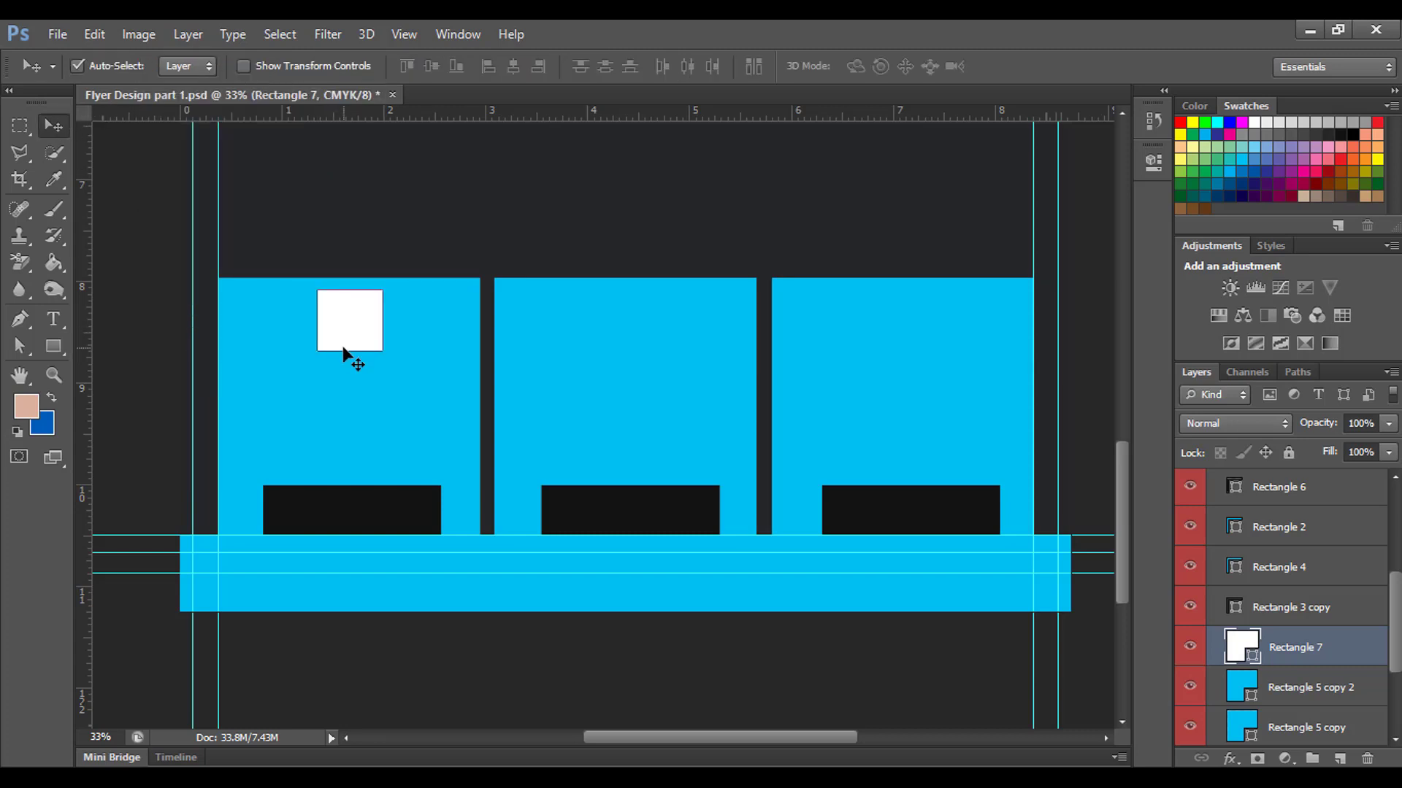
pyautogui.moveTo(367, 337); pyautogui.dragTo(908, 340)
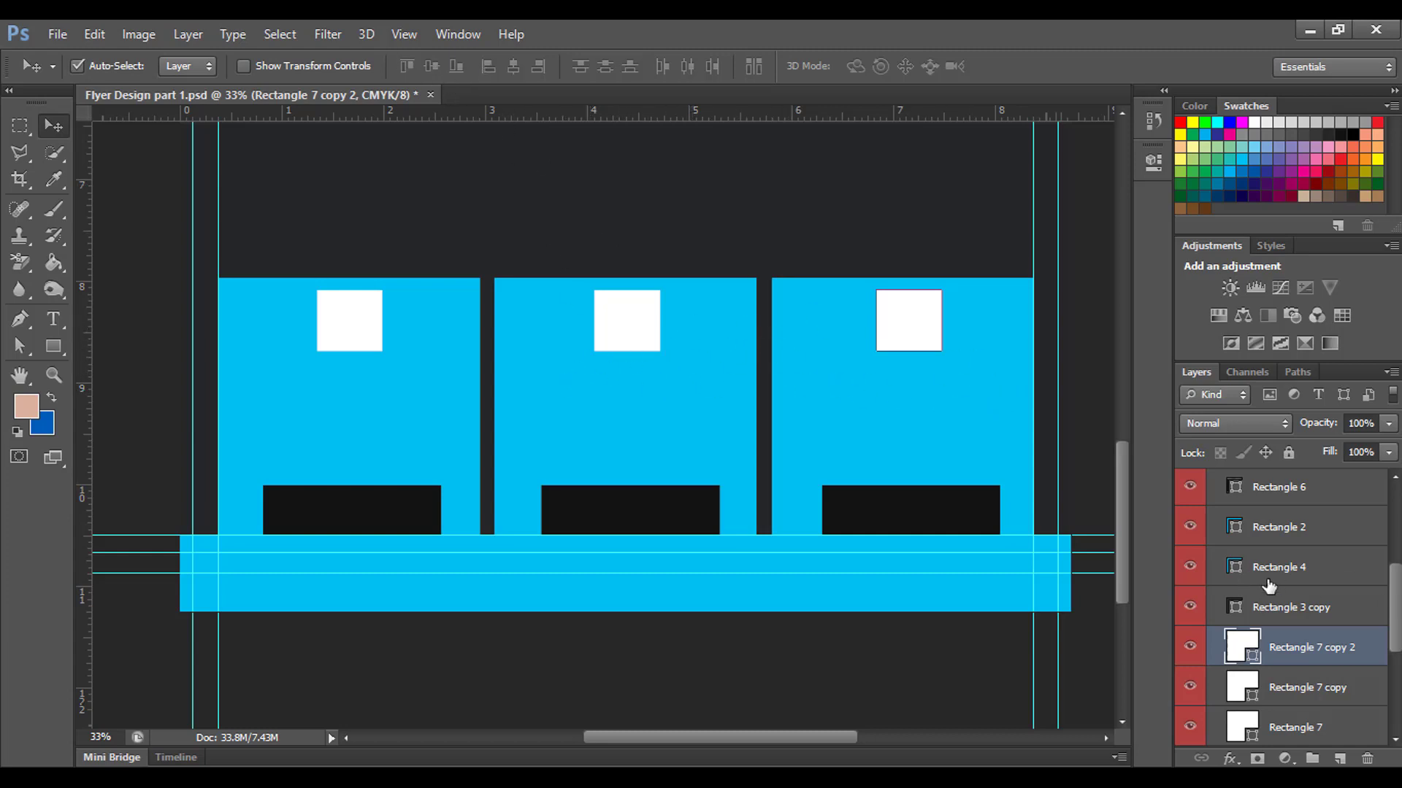
pyautogui.scroll(-4, 1267, 579)
pyautogui.scroll(3, 1270, 584)
pyautogui.scroll(2, 1270, 584)
pyautogui.scroll(1, 1263, 587)
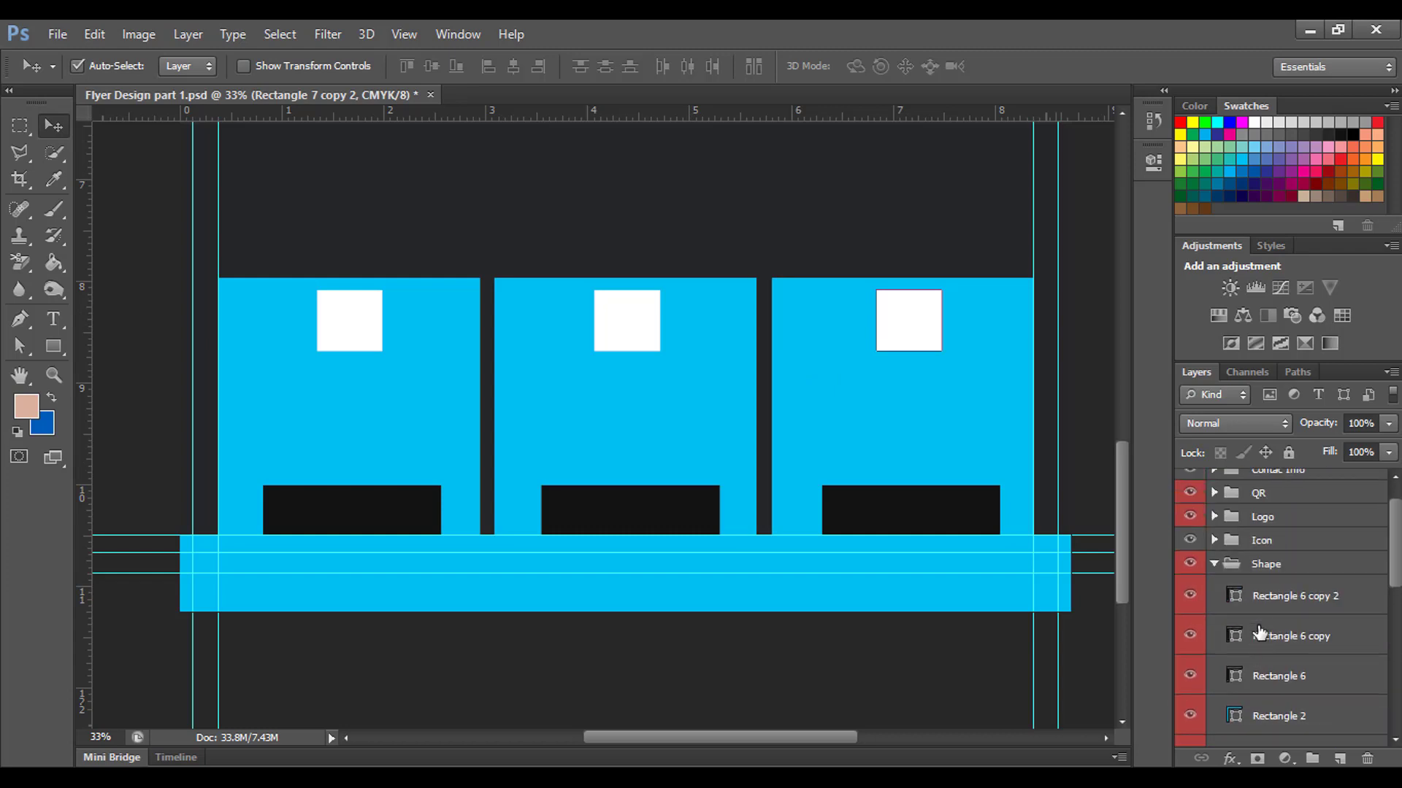
pyautogui.click(1214, 576)
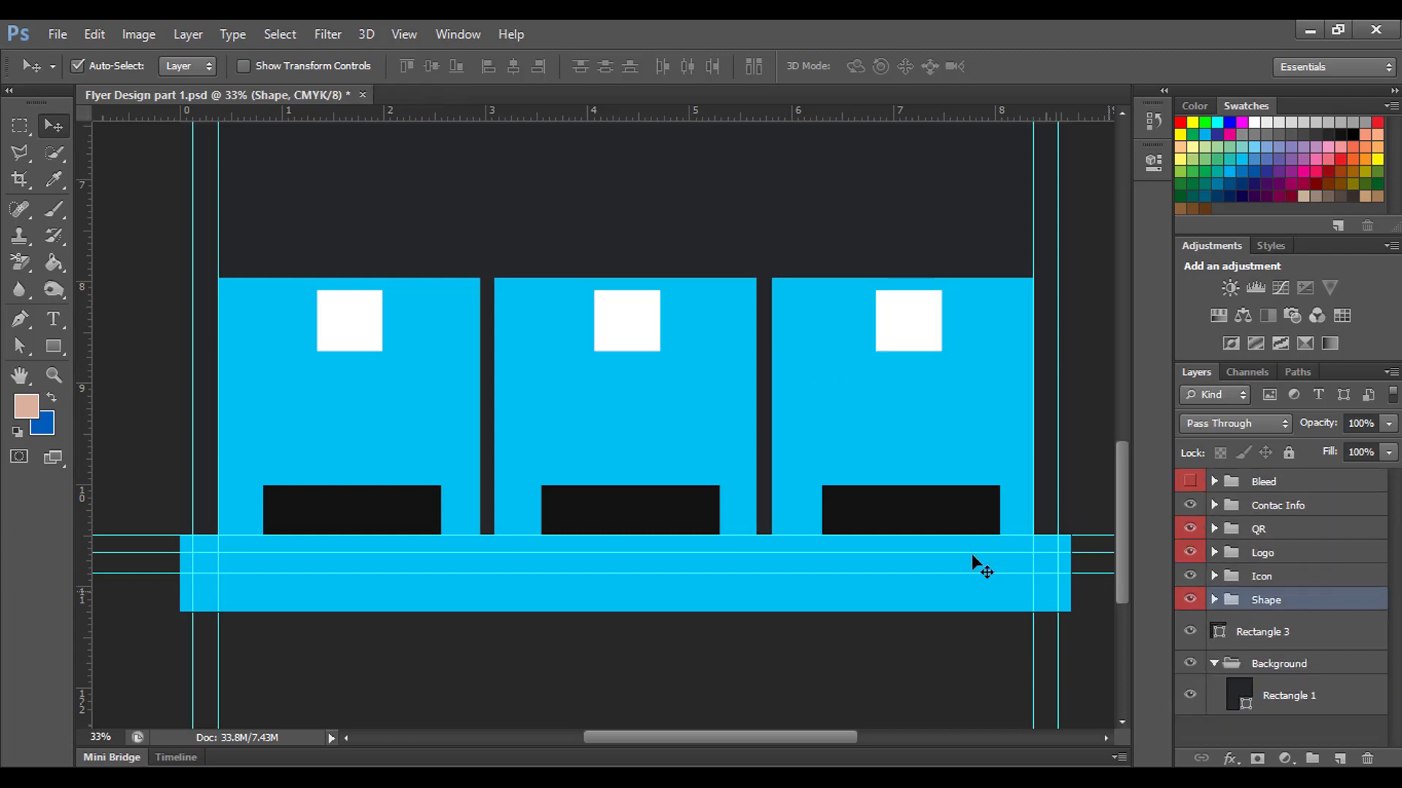
# Select the Custom Shape tool with the envelope shape, browsing the Shape picker without changing it
pyautogui.scroll(-1, 767, 518)
pyautogui.scroll(-1, 767, 518)
pyautogui.scroll(1, 768, 519)
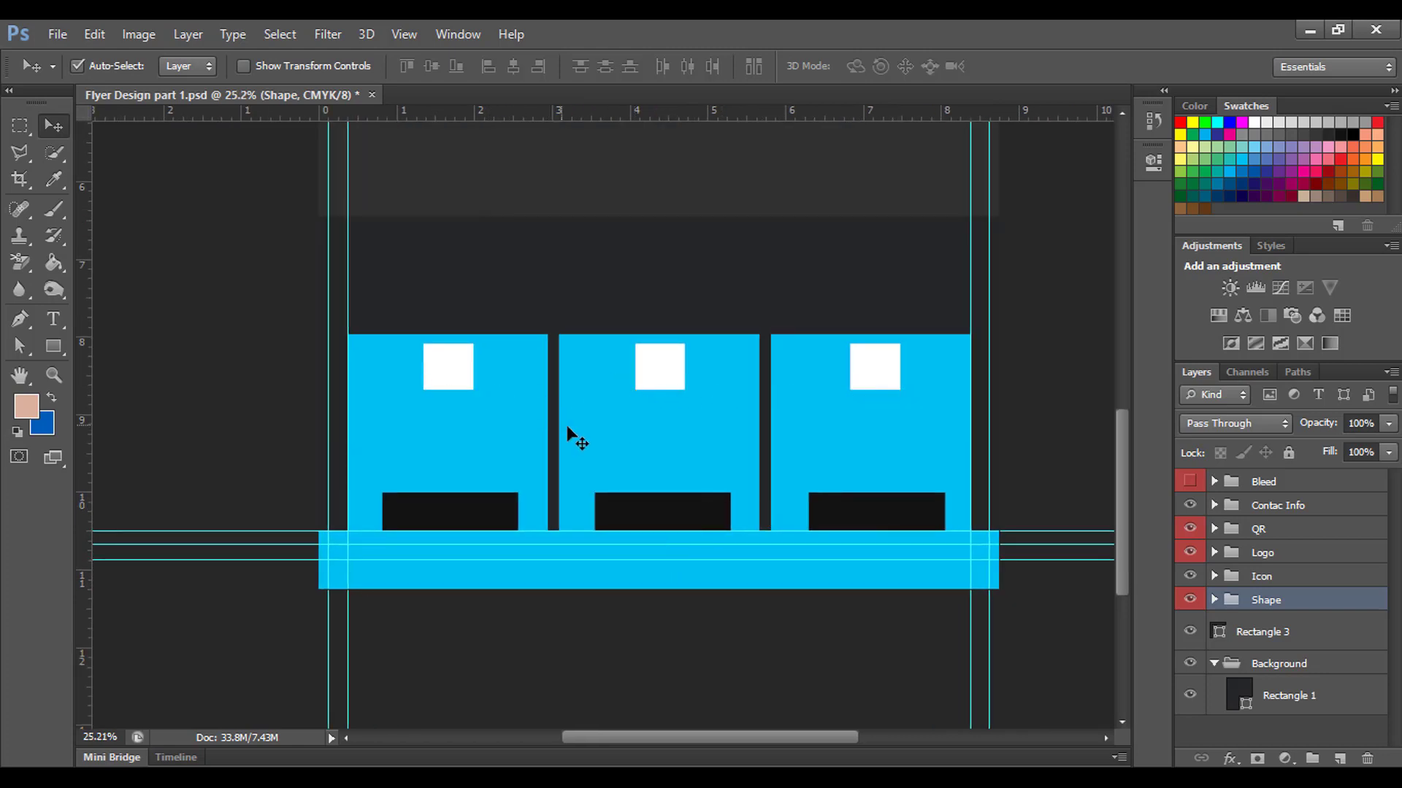
pyautogui.scroll(1, 577, 441)
pyautogui.click(54, 348)
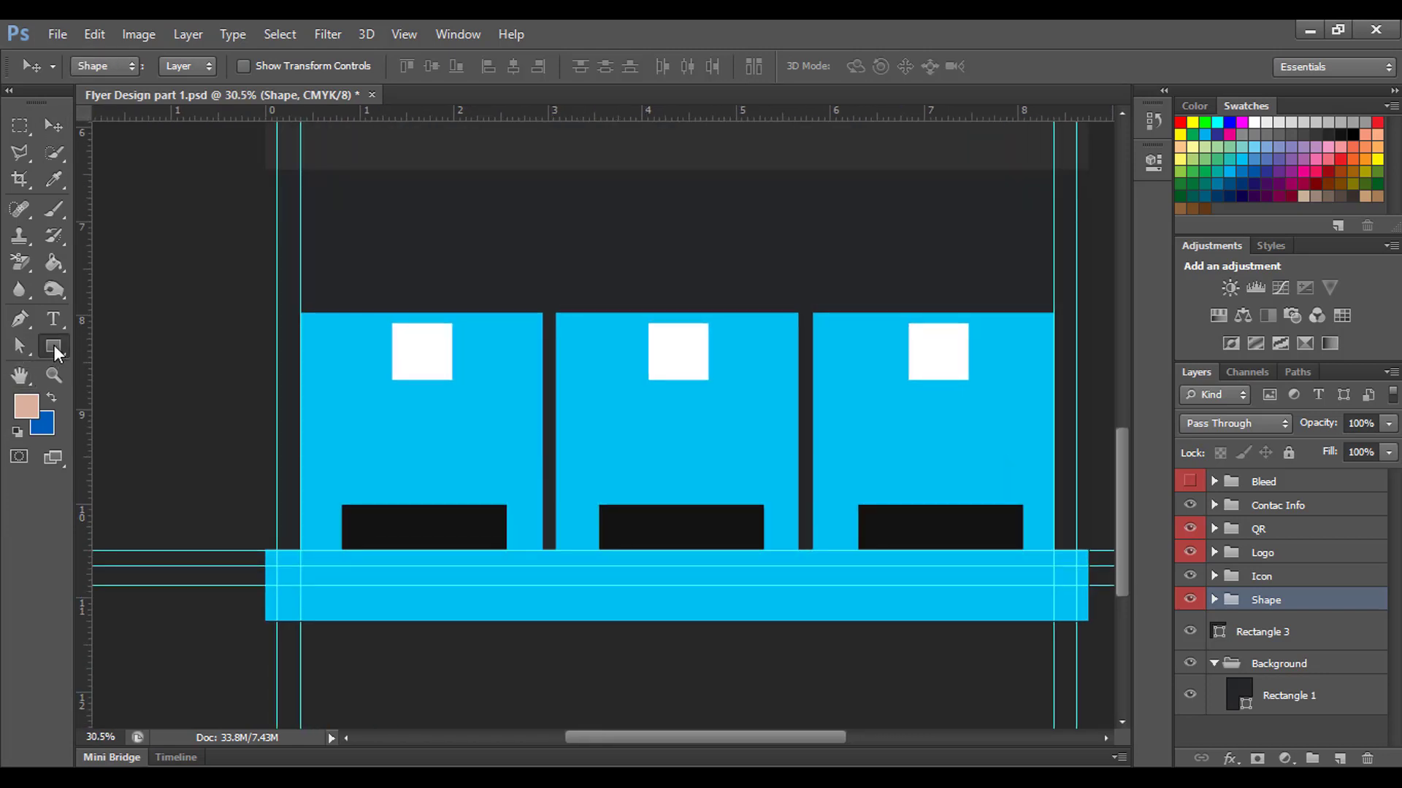
pyautogui.click(159, 441)
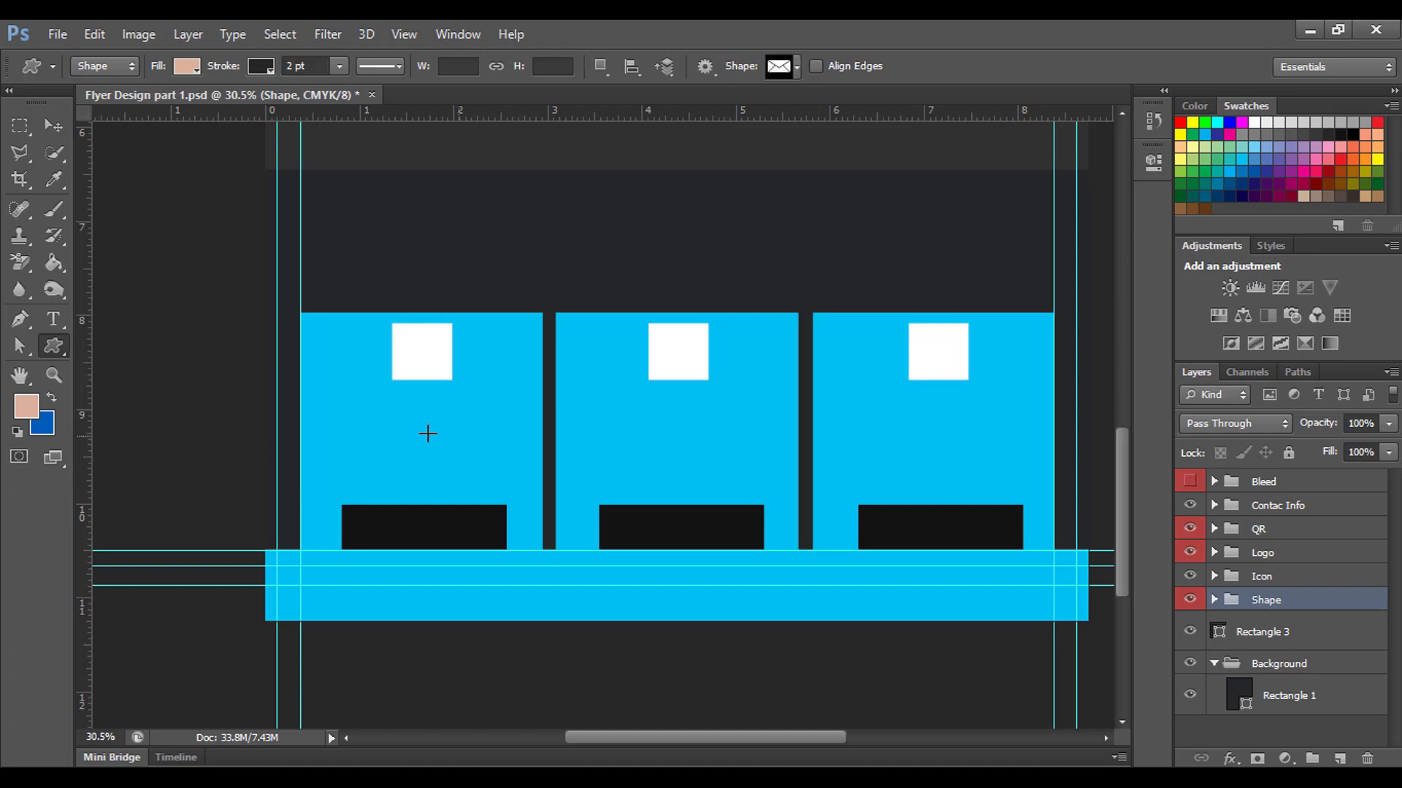
pyautogui.click(796, 67)
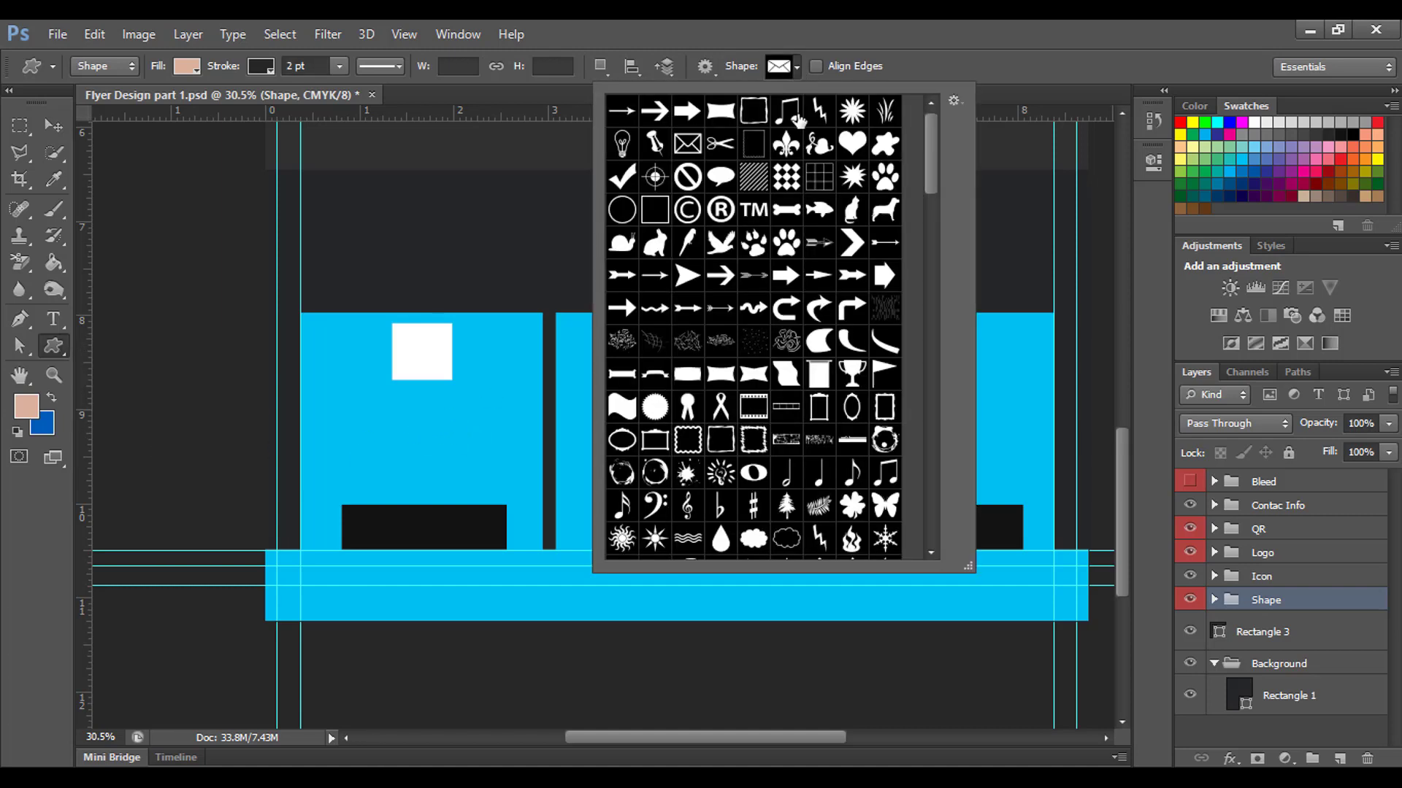
pyautogui.click(516, 410)
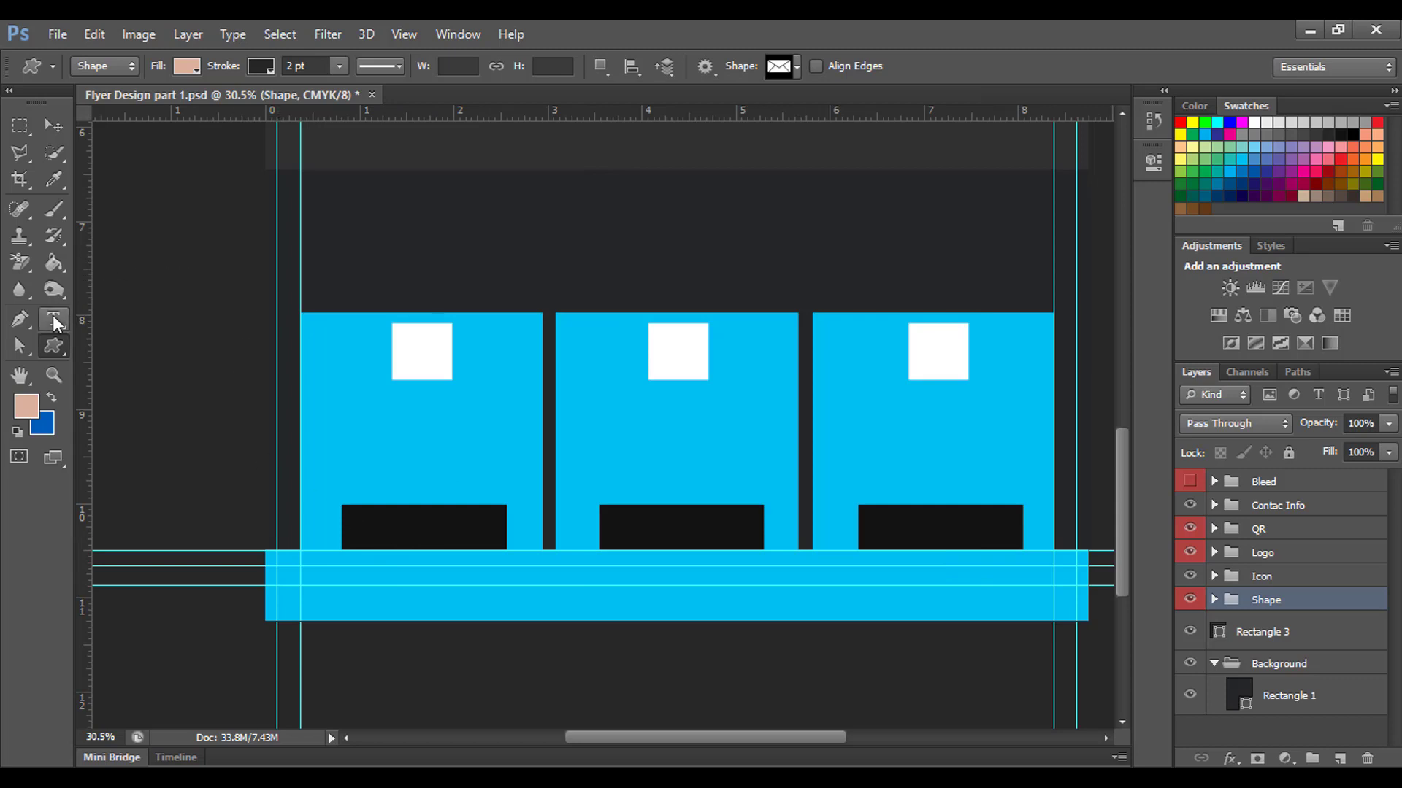
# Type 'Announce' in white 14 pt text on the first black bar
pyautogui.click(375, 534)
pyautogui.click(428, 67)
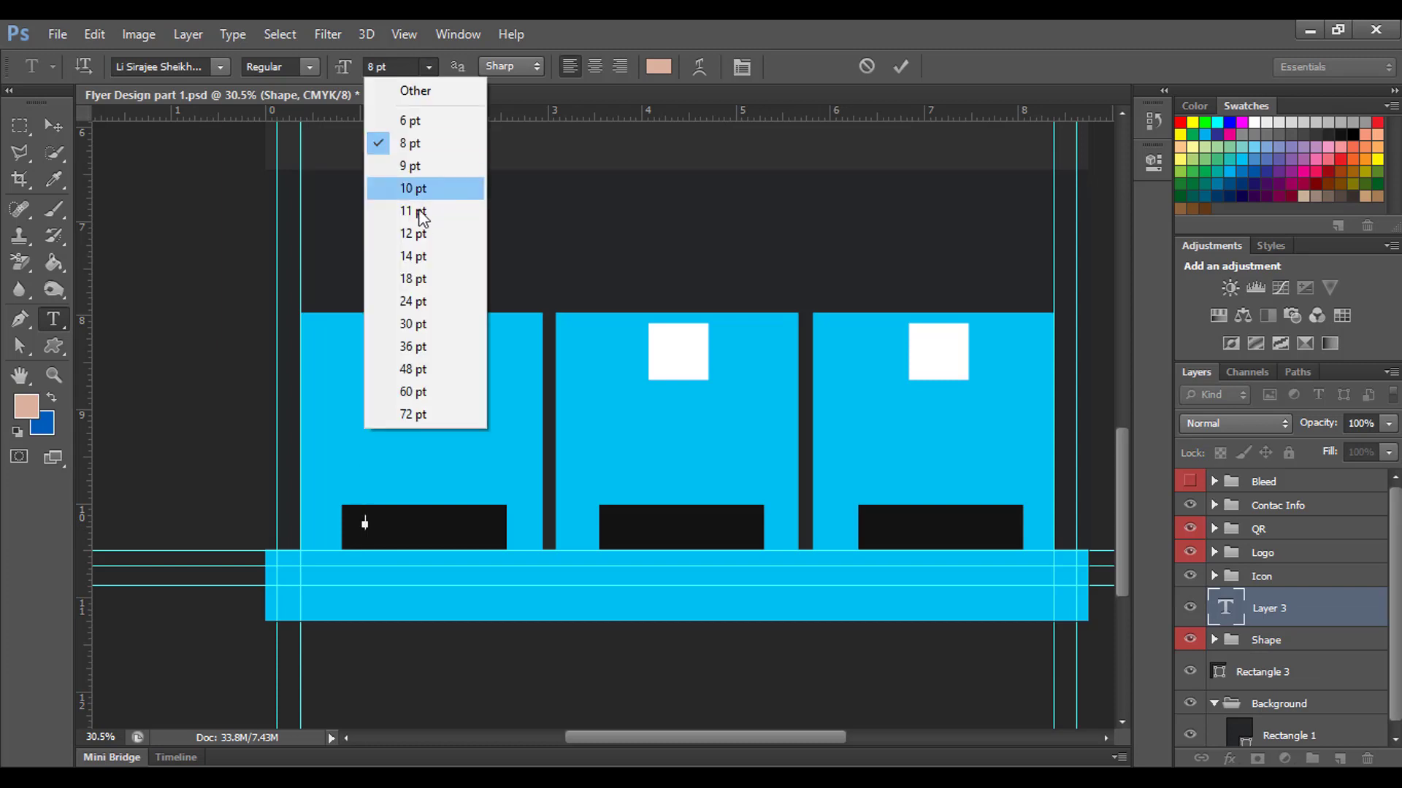
pyautogui.click(419, 257)
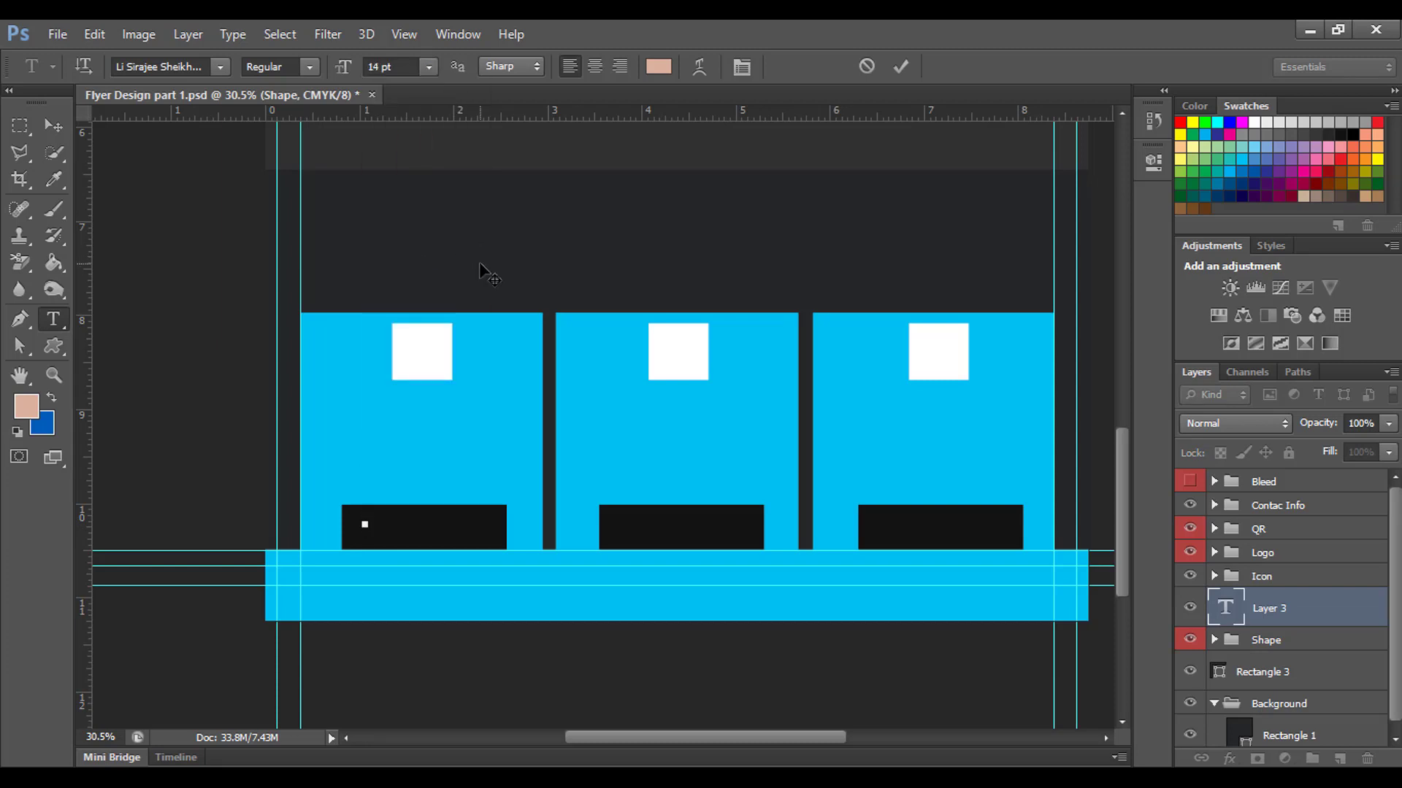
pyautogui.write('Announce')
pyautogui.moveTo(452, 525); pyautogui.dragTo(446, 524)
pyautogui.hotkey('ctrl', 'a')
pyautogui.click(658, 67)
pyautogui.moveTo(838, 295); pyautogui.dragTo(830, 253)
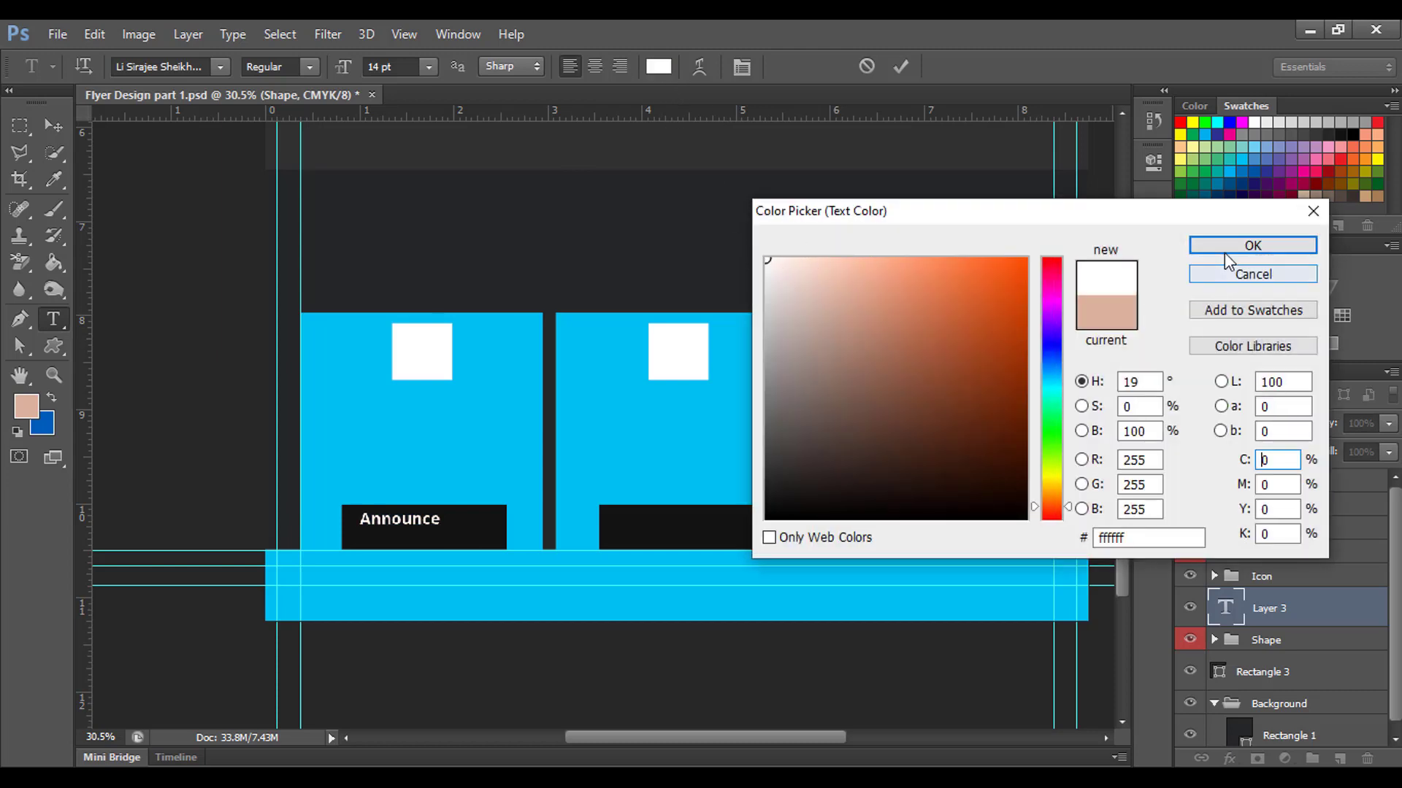
pyautogui.click(1252, 245)
pyautogui.click(313, 64)
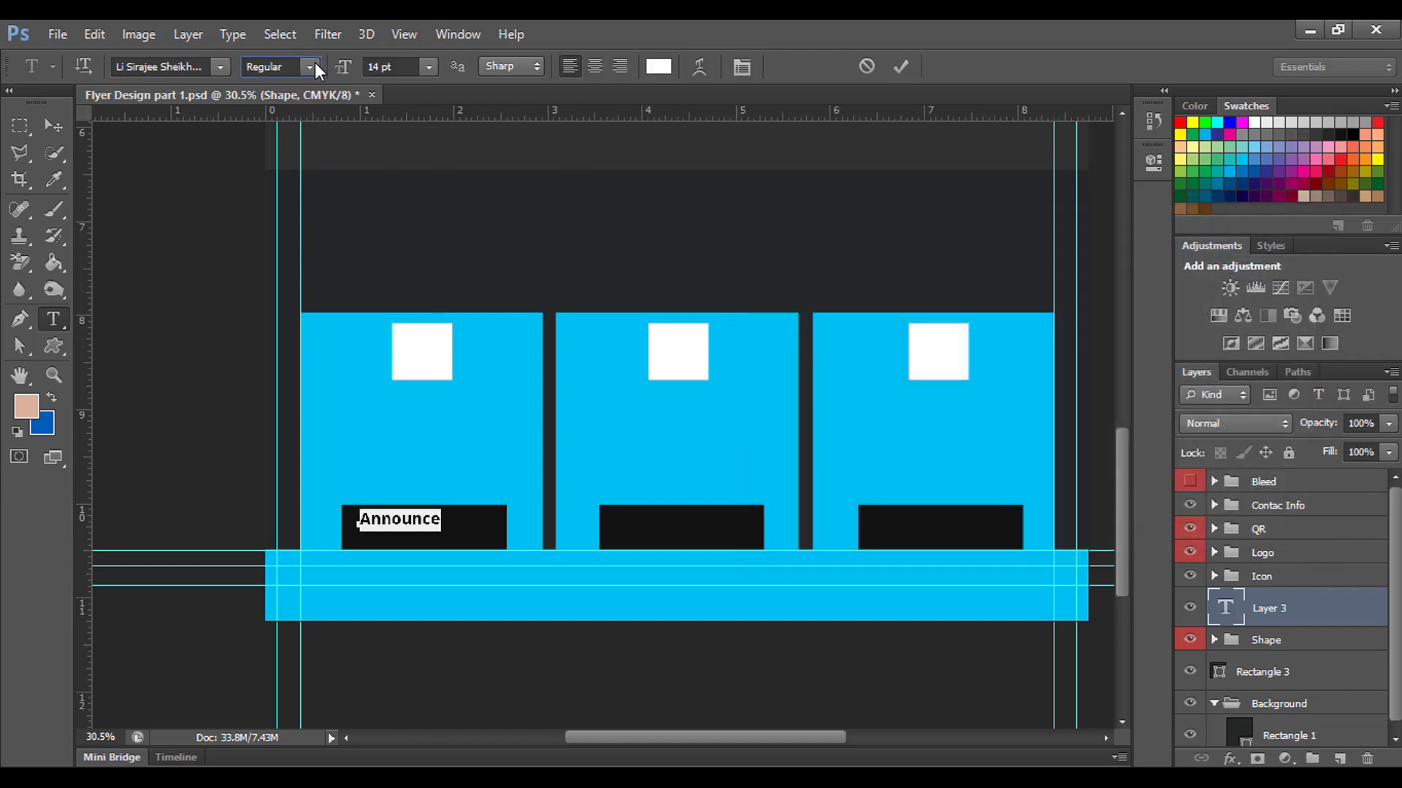
pyautogui.hotkey('ctrl', 'Return')
# Enlarge the Announce text with Free Transform to fill its bar
pyautogui.press('v')
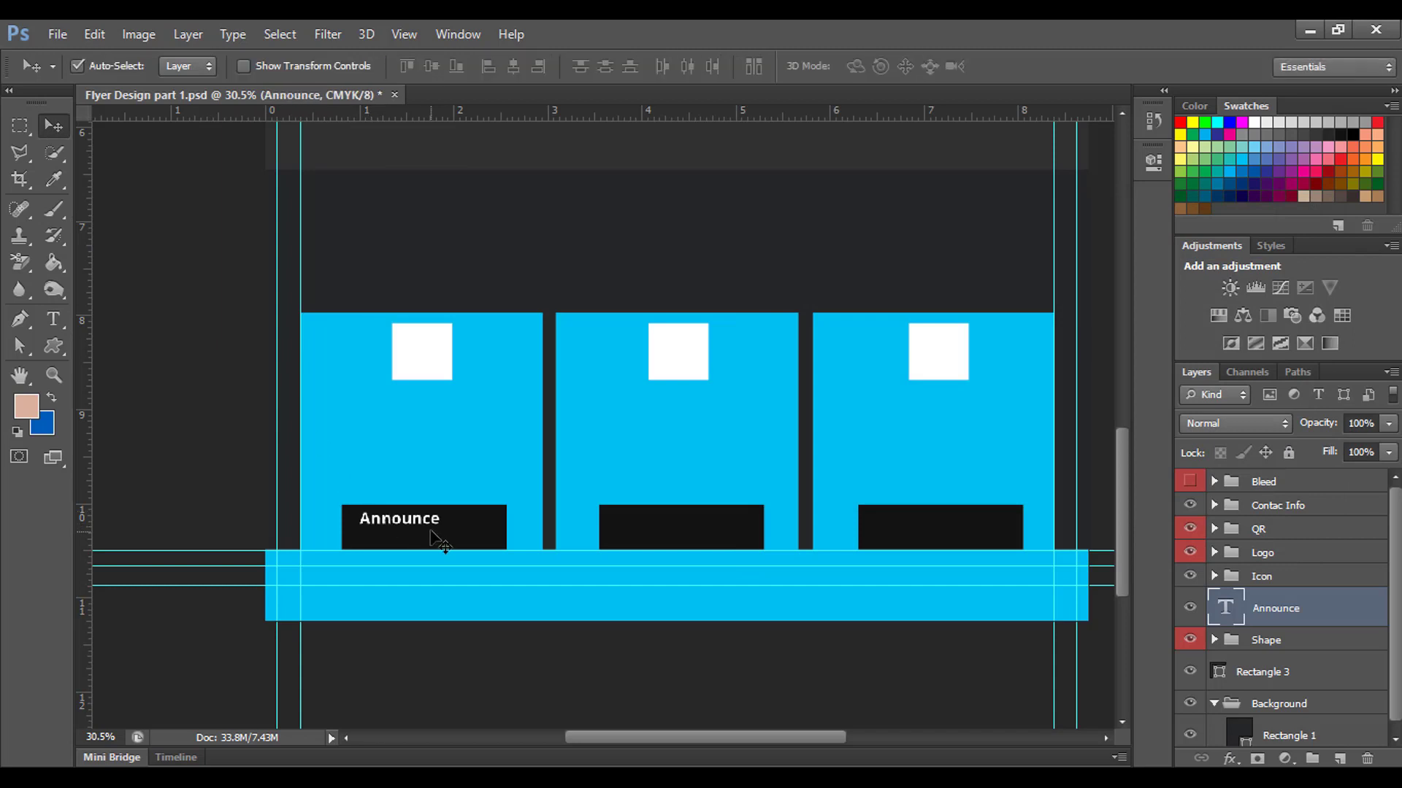
pyautogui.hotkey('ctrl', 't')
pyautogui.moveTo(440, 531)
pyautogui.mouseDown()
pyautogui.moveTo(486, 546)
pyautogui.moveTo(462, 511)
pyautogui.moveTo(511, 507)
pyautogui.mouseUp()
pyautogui.scroll(2, 504, 556)
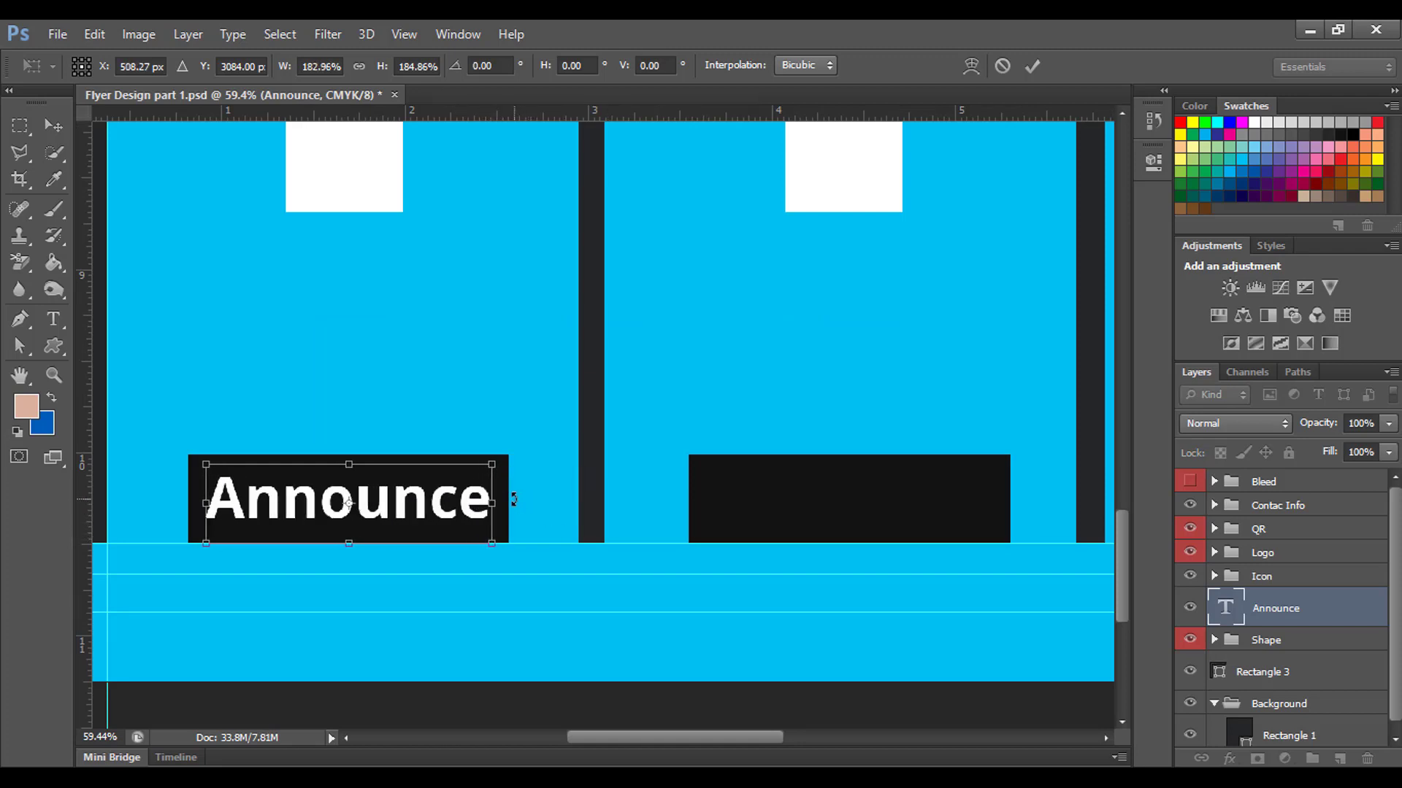
pyautogui.press('Return')
pyautogui.scroll(-2, 527, 494)
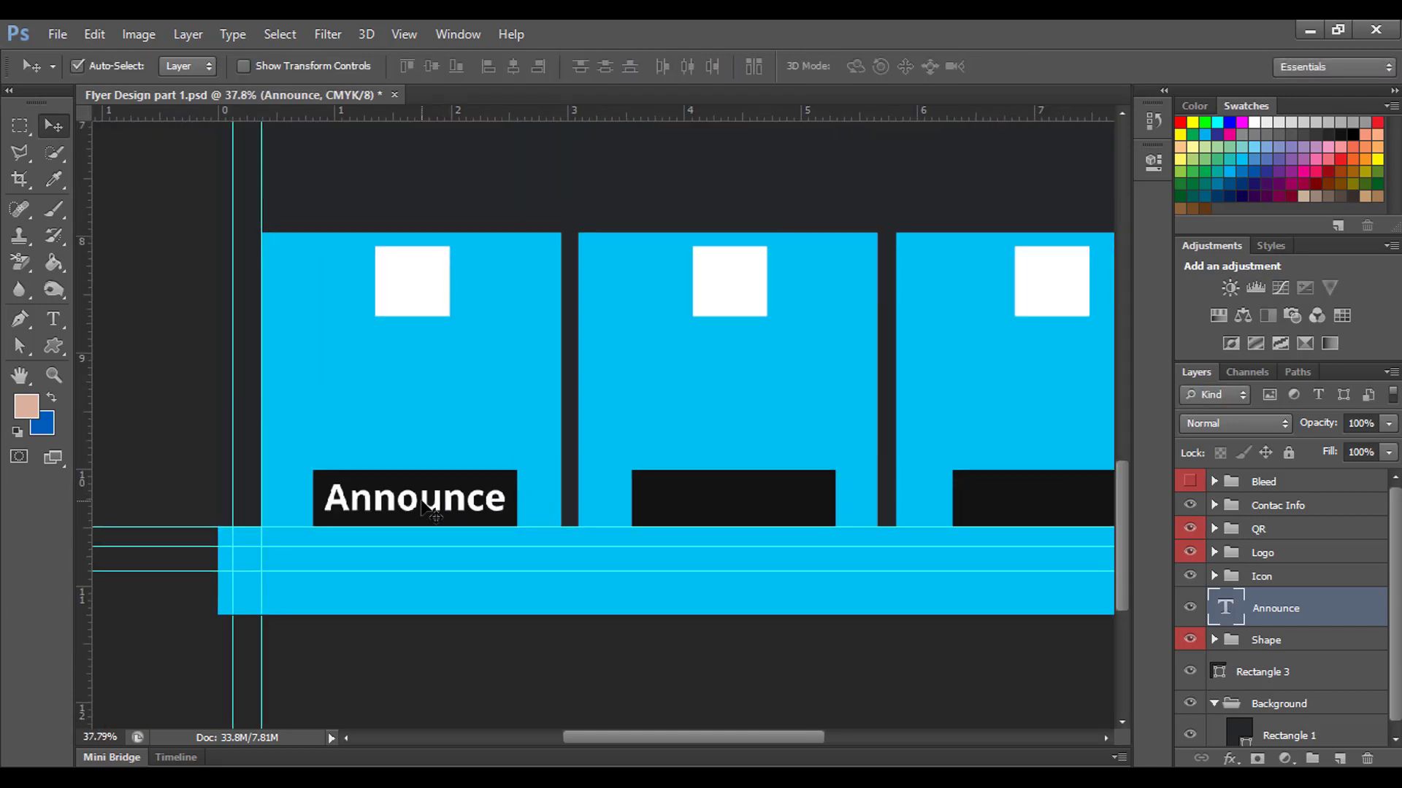
# Copy the label into the second bar as 'Support', then copy it to the third bar
pyautogui.moveTo(454, 509); pyautogui.dragTo(770, 511)
pyautogui.click(53, 319)
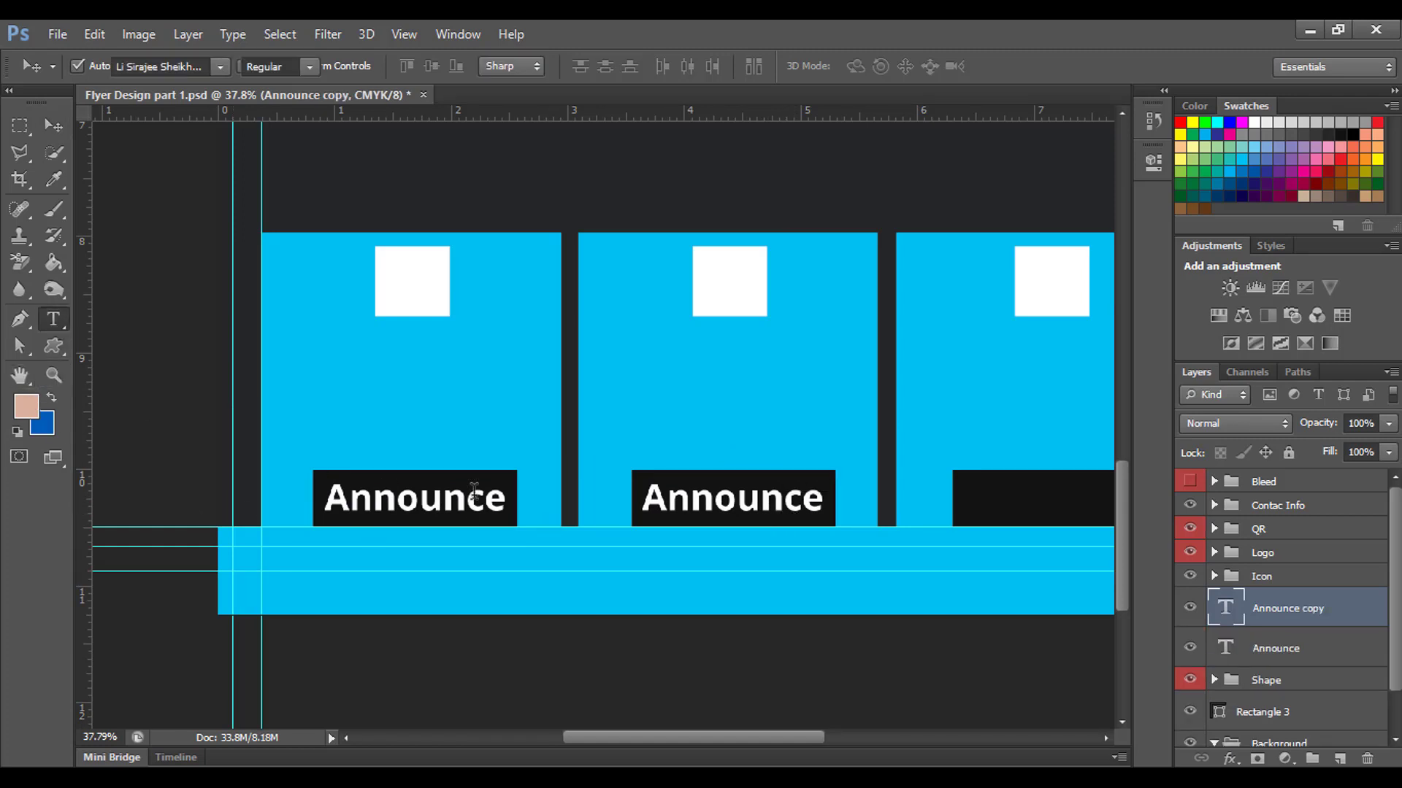
pyautogui.moveTo(640, 503); pyautogui.dragTo(829, 514)
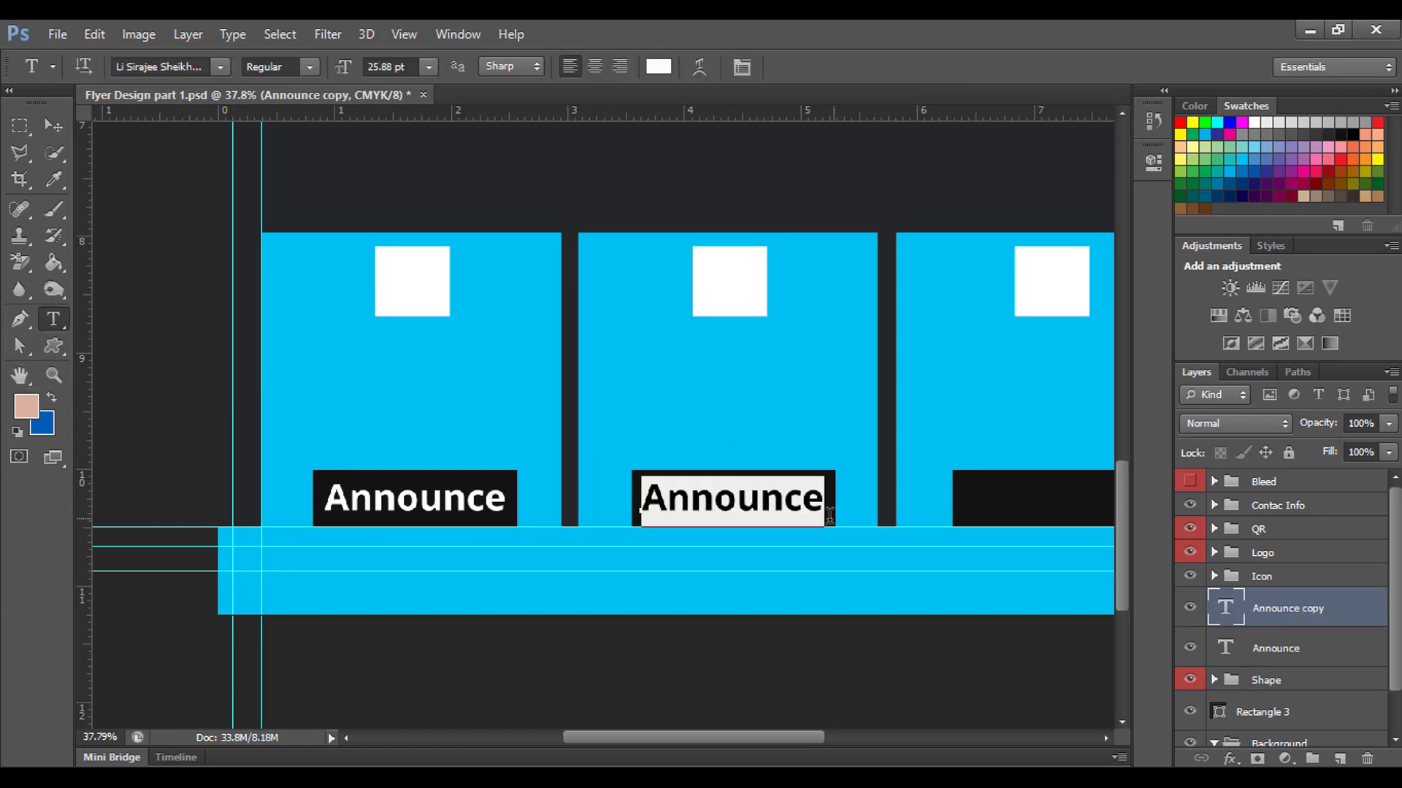
pyautogui.press('Left')
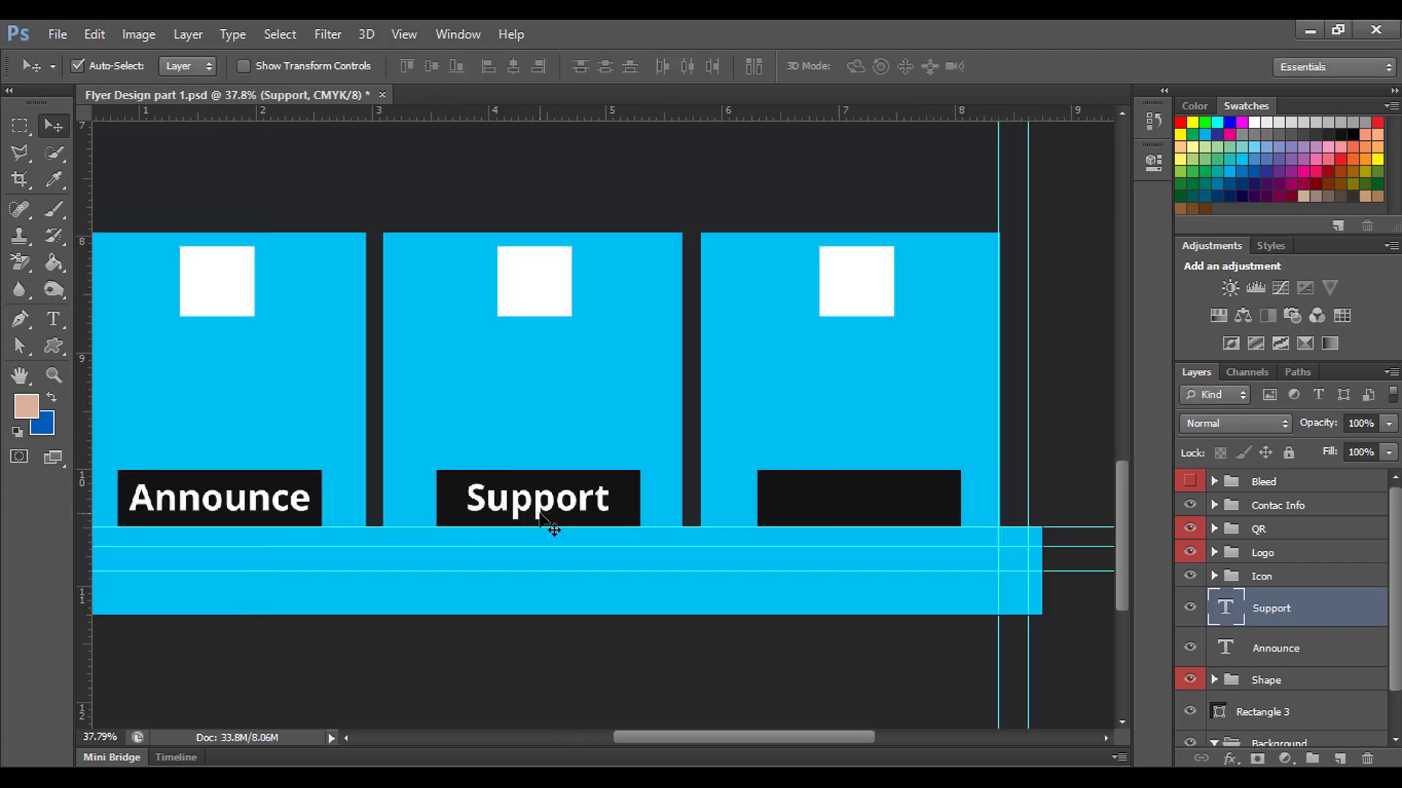
pyautogui.moveTo(554, 530)
pyautogui.mouseDown()
pyautogui.moveTo(869, 515)
pyautogui.moveTo(972, 531)
pyautogui.mouseUp()
# Retype the third label as 'Marketing' and centre it in its bar
pyautogui.click(53, 320)
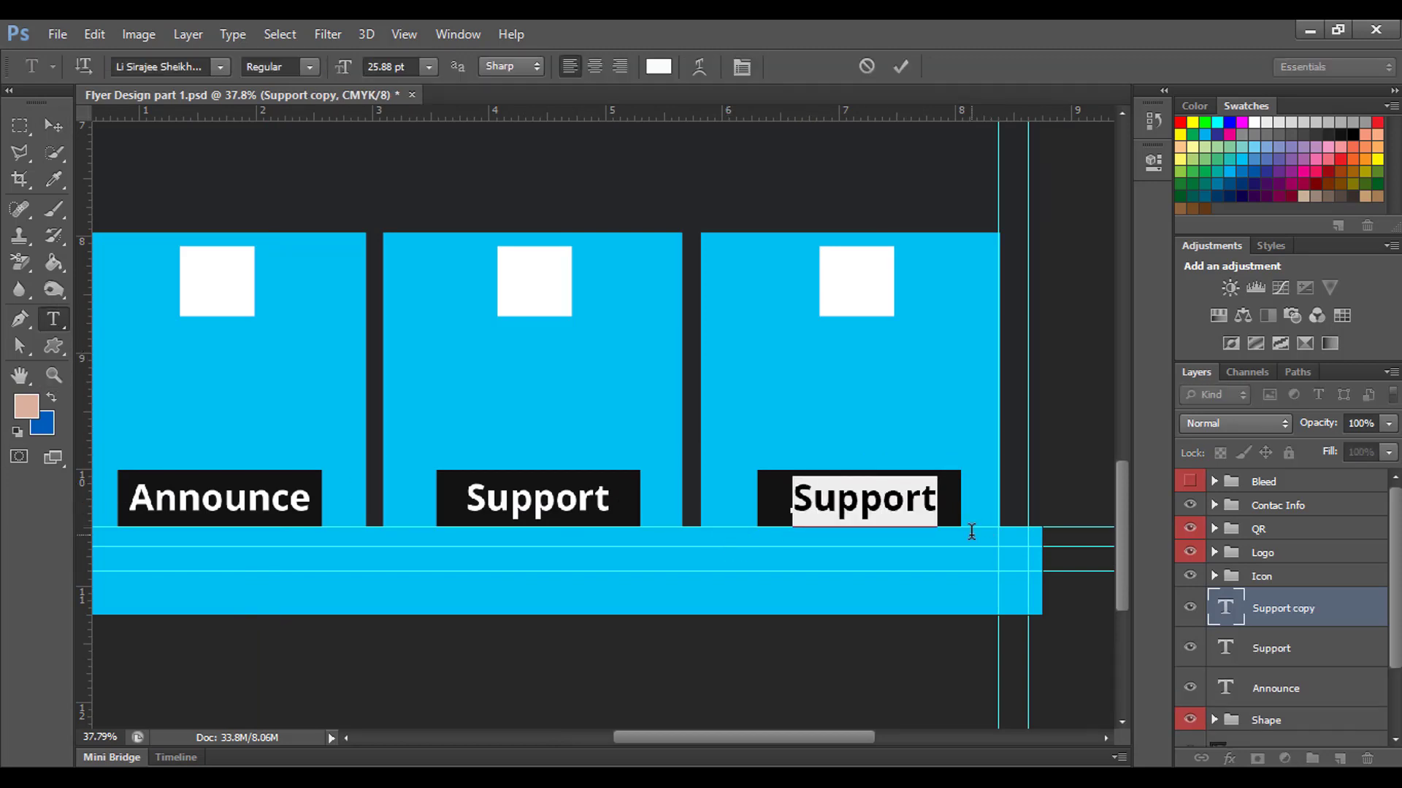
pyautogui.write('Marketing')
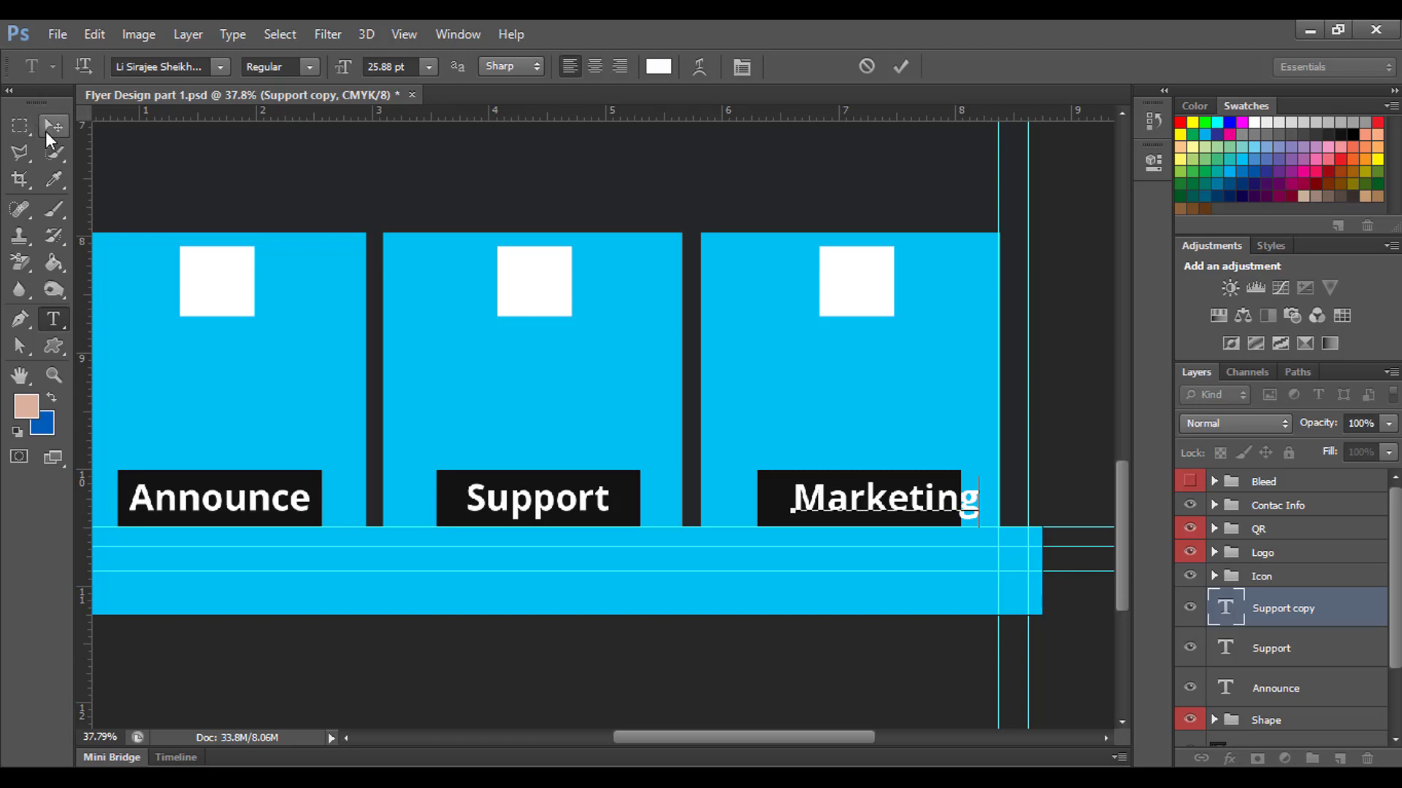
pyautogui.click(51, 126)
pyautogui.moveTo(841, 507); pyautogui.dragTo(813, 506)
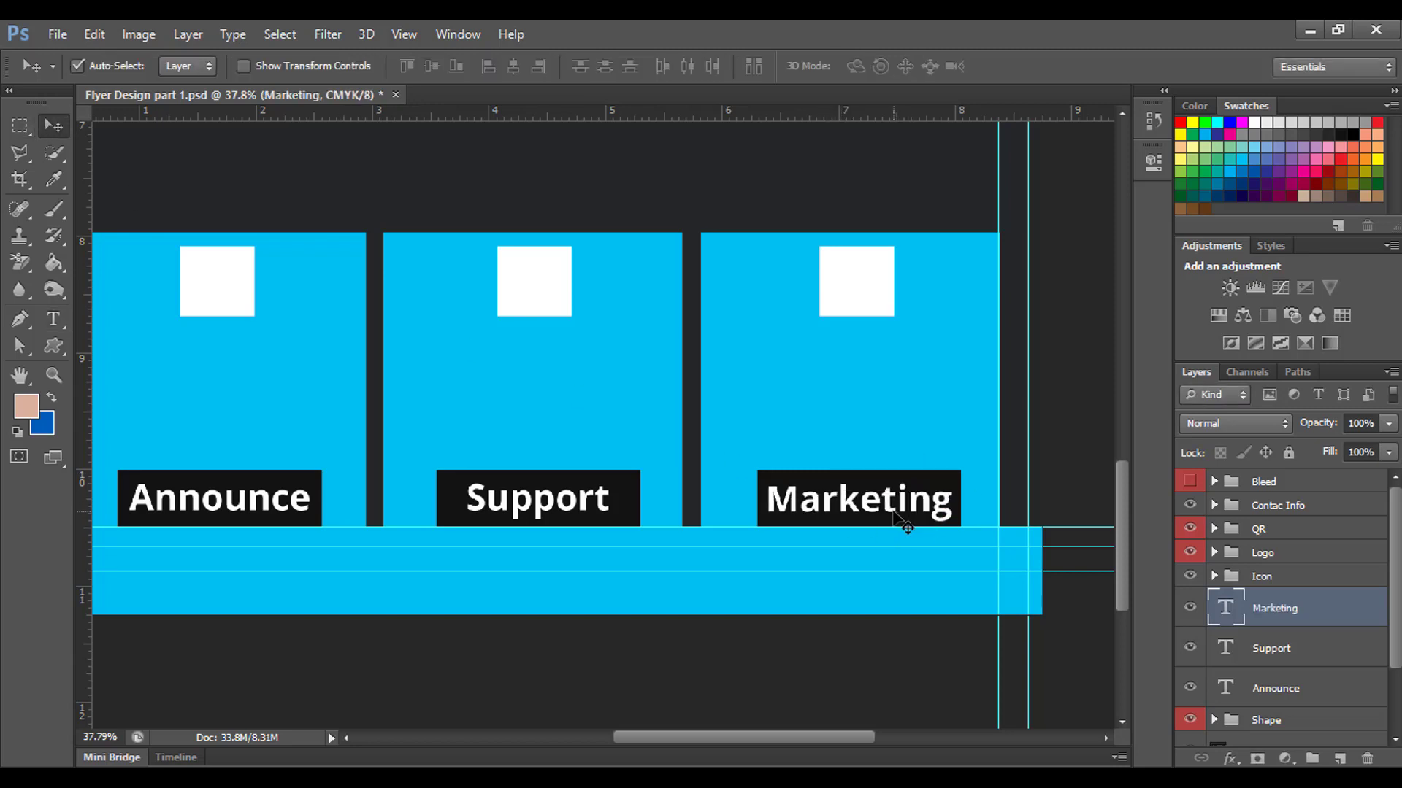
pyautogui.scroll(-1, 868, 517)
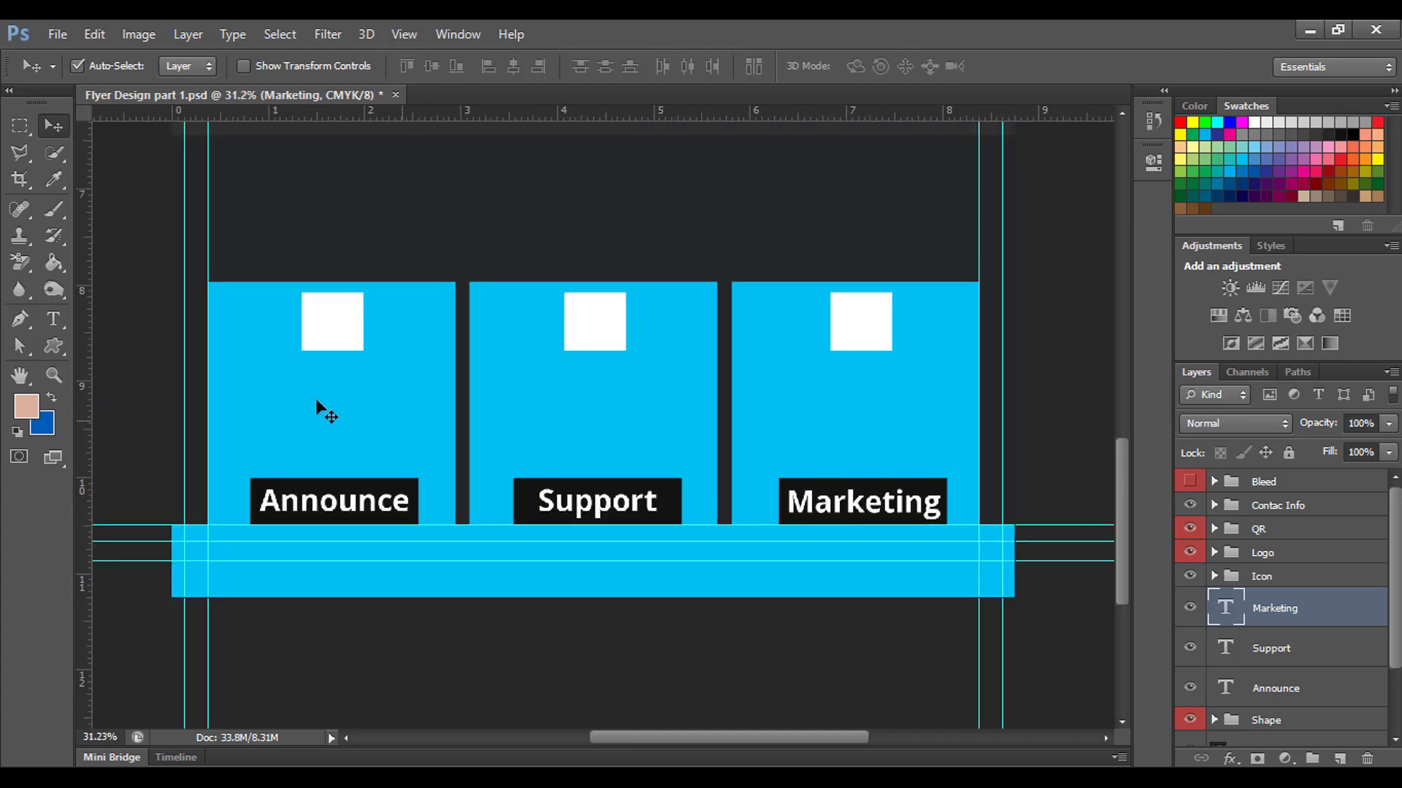
pyautogui.scroll(1, 360, 382)
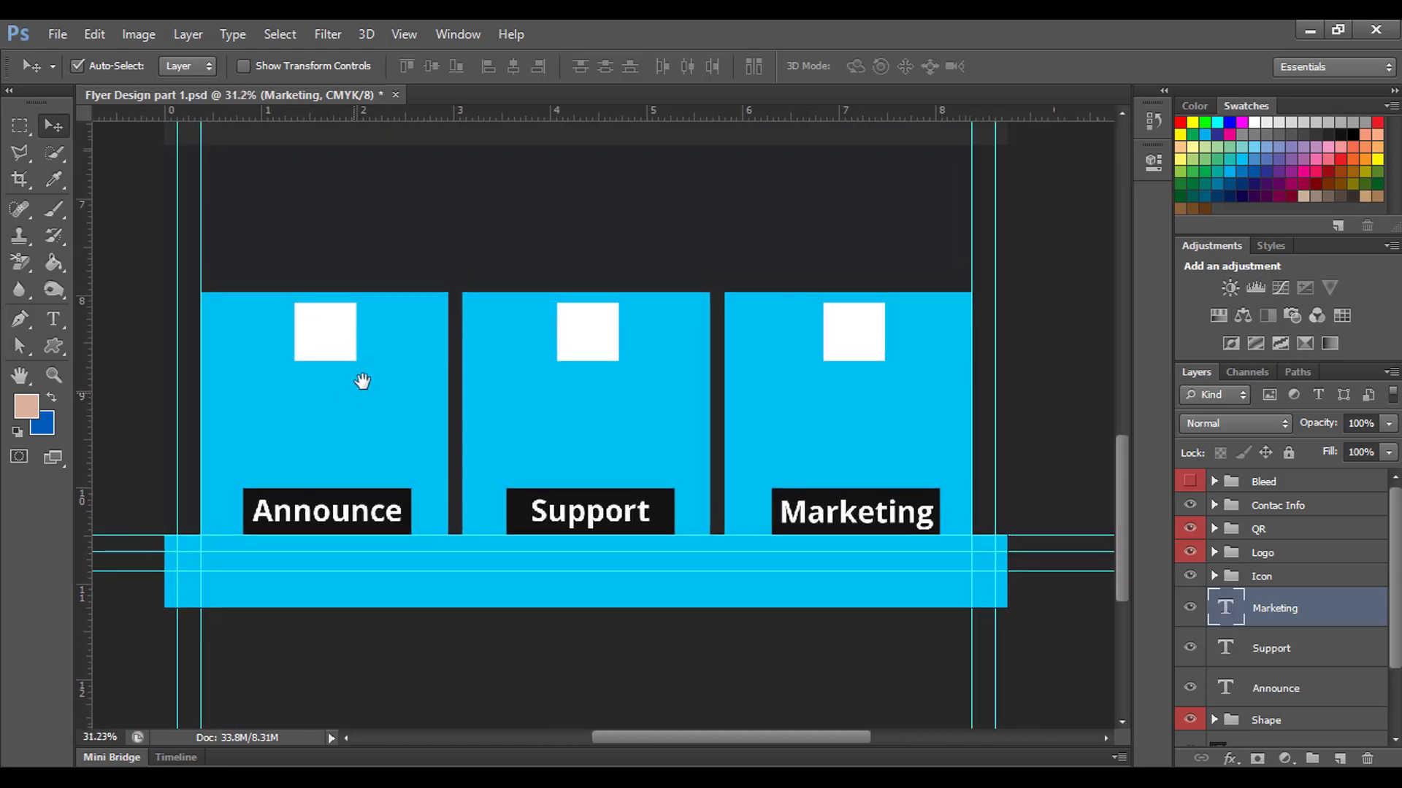
# Select the Announce box's white square and draw a speaker custom shape
pyautogui.click(343, 334)
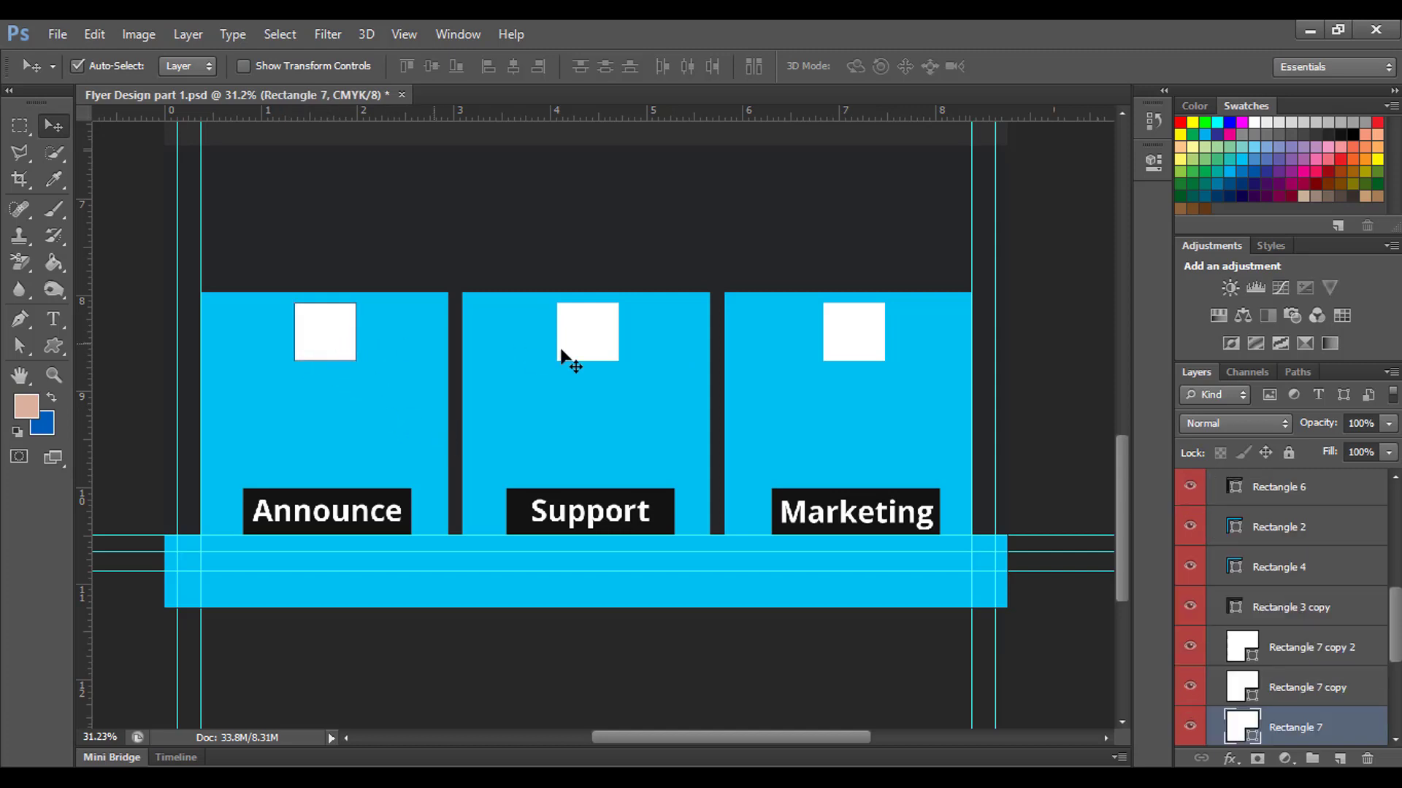
pyautogui.click(592, 338)
pyautogui.click(880, 347)
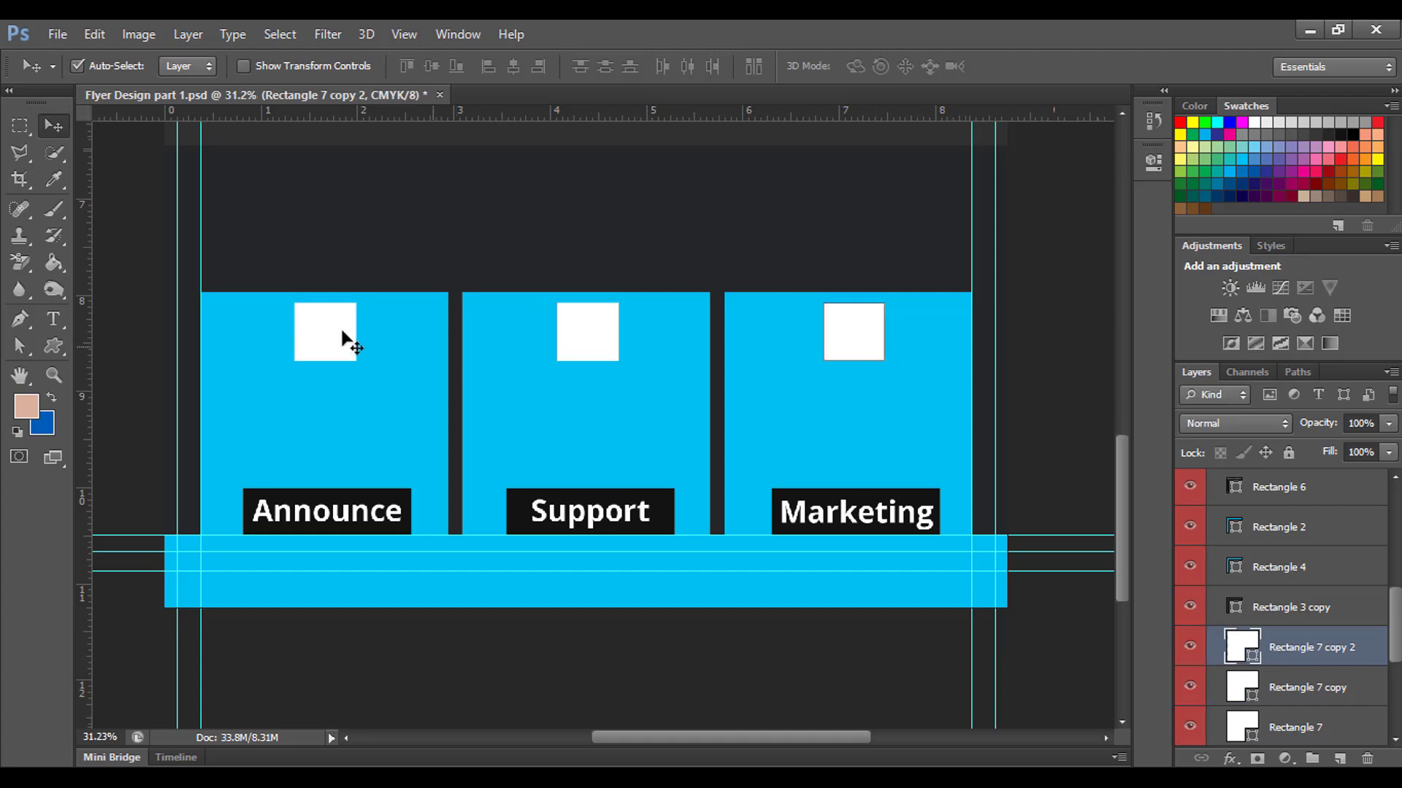
pyautogui.click(343, 335)
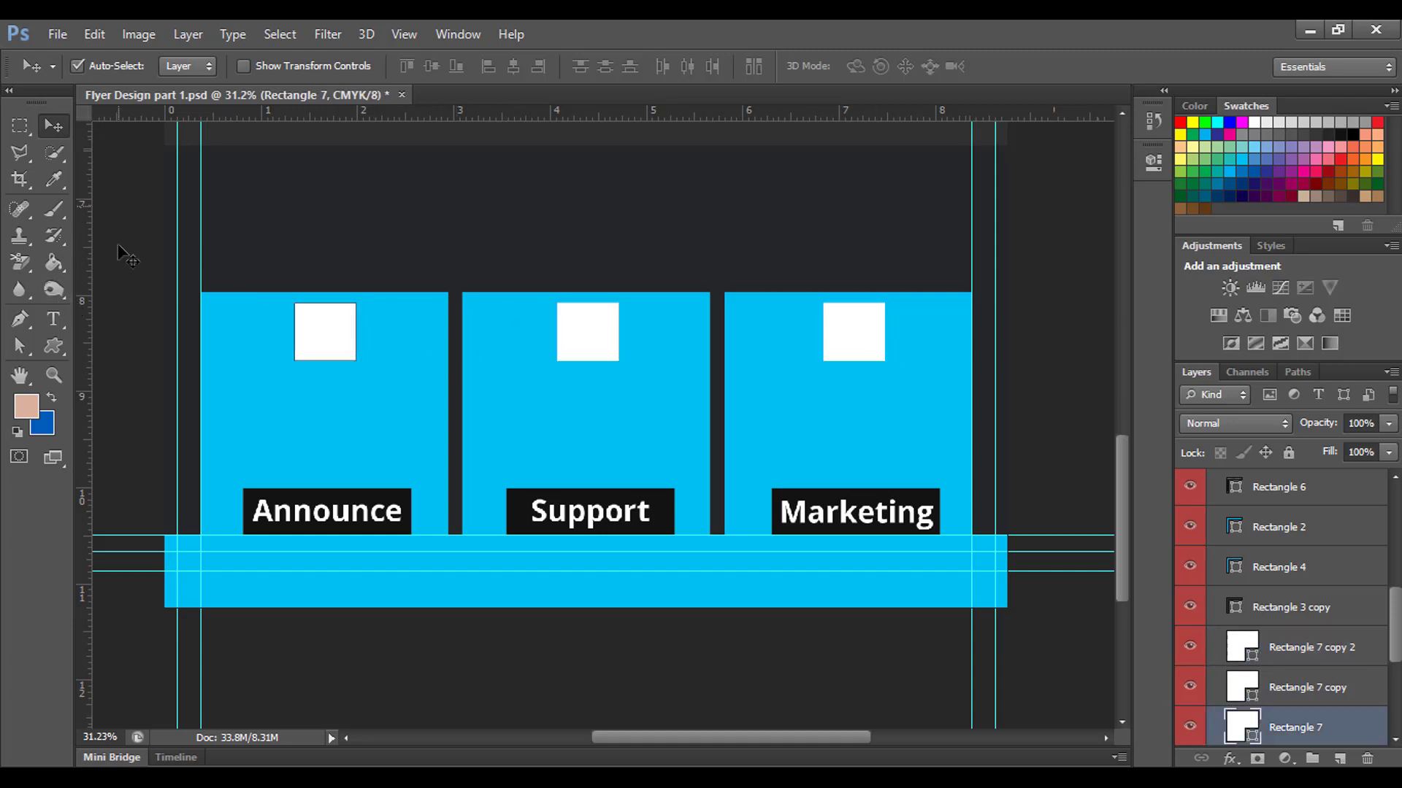
pyautogui.click(56, 345)
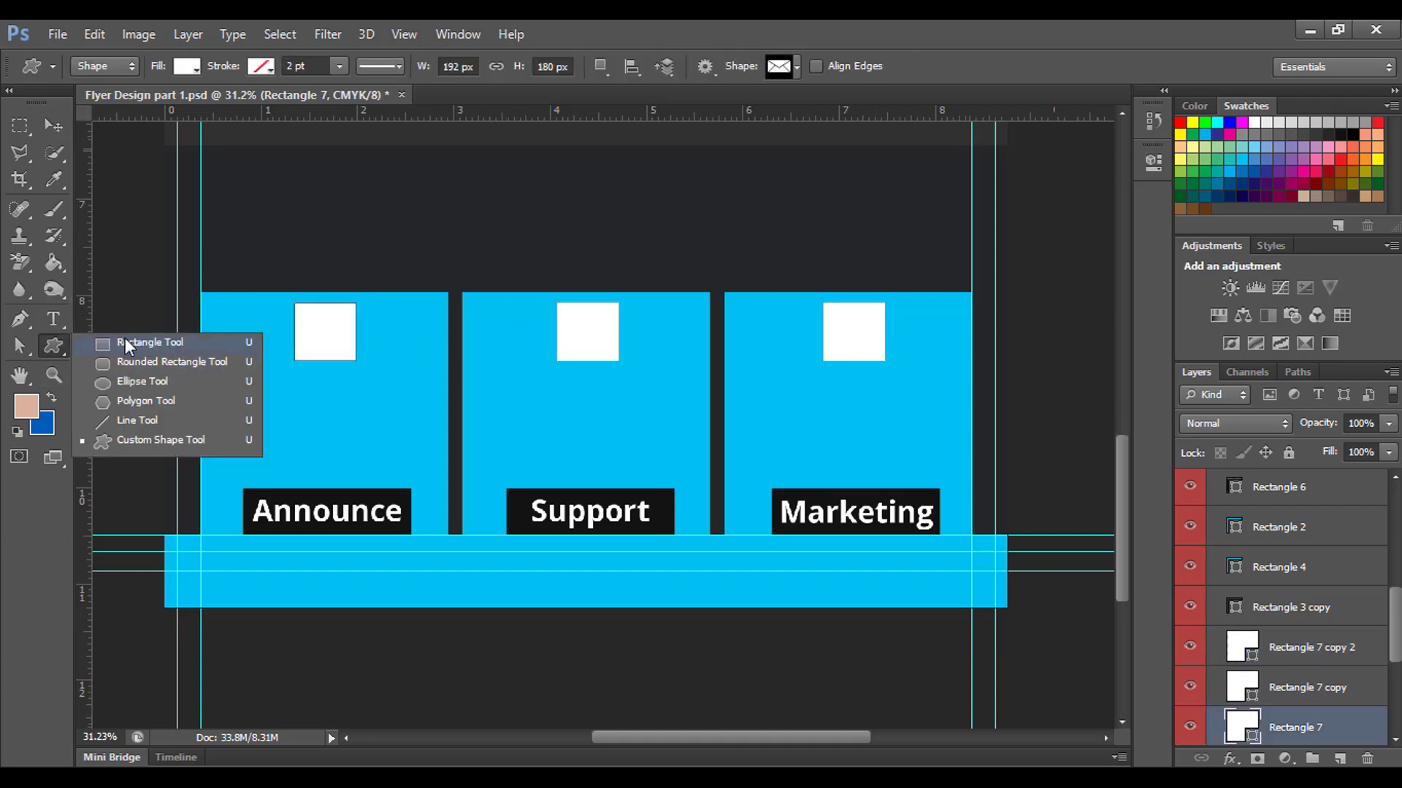
pyautogui.click(128, 442)
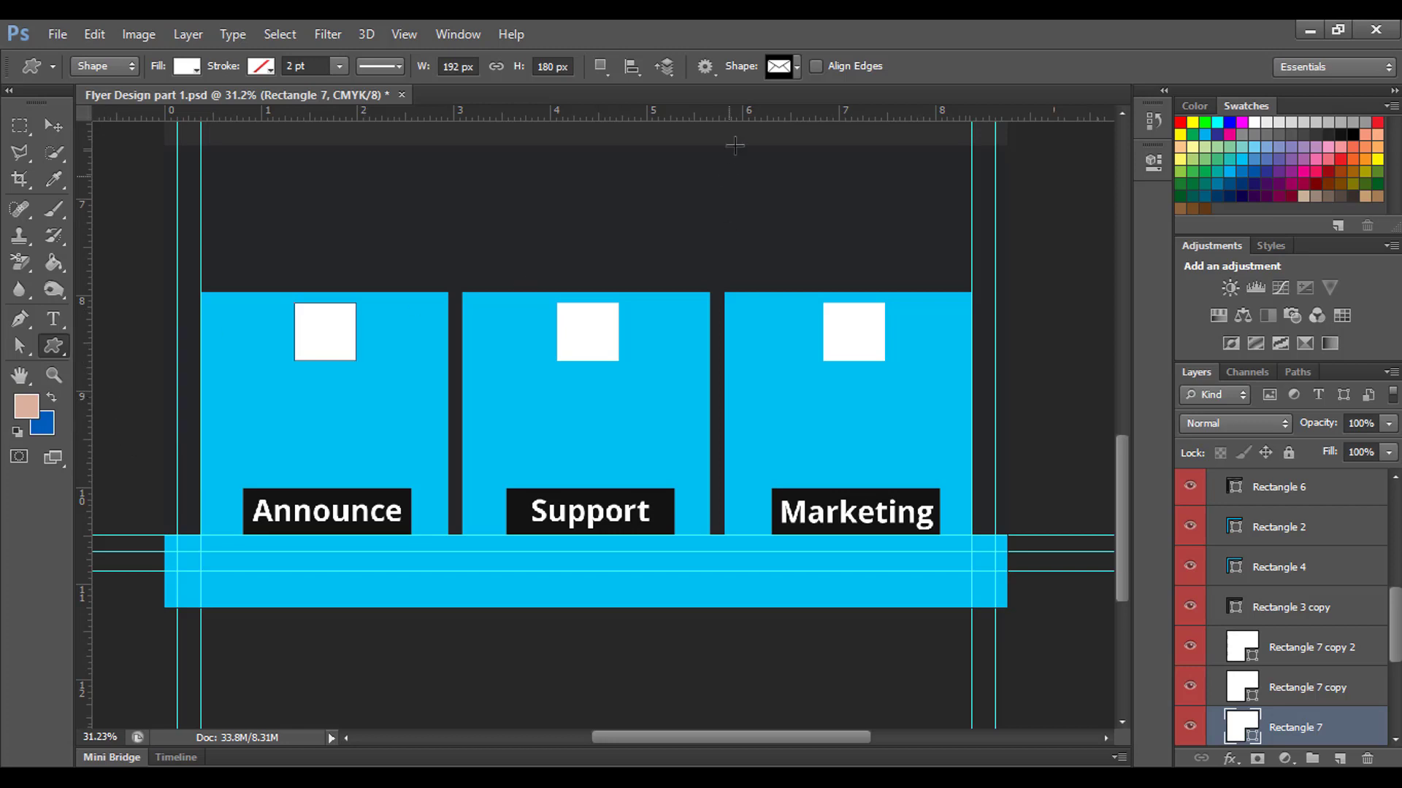
pyautogui.click(798, 63)
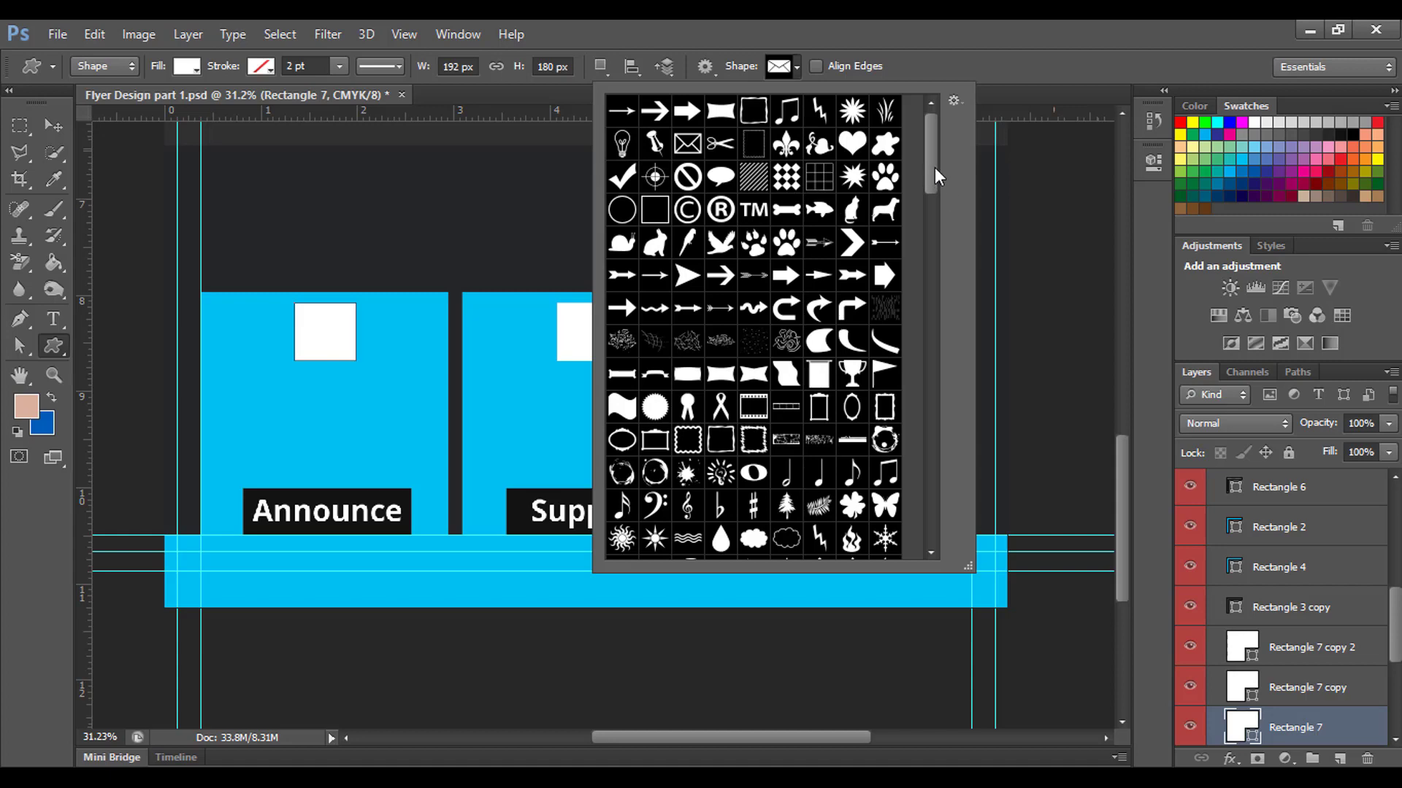
pyautogui.moveTo(932, 161); pyautogui.dragTo(931, 303)
pyautogui.doubleClick(753, 474)
pyautogui.moveTo(297, 399)
pyautogui.mouseDown()
pyautogui.moveTo(355, 456)
pyautogui.moveTo(325, 347)
pyautogui.mouseUp()
# Move the speaker into the Announce square and set its colour to black 000000
pyautogui.click(55, 126)
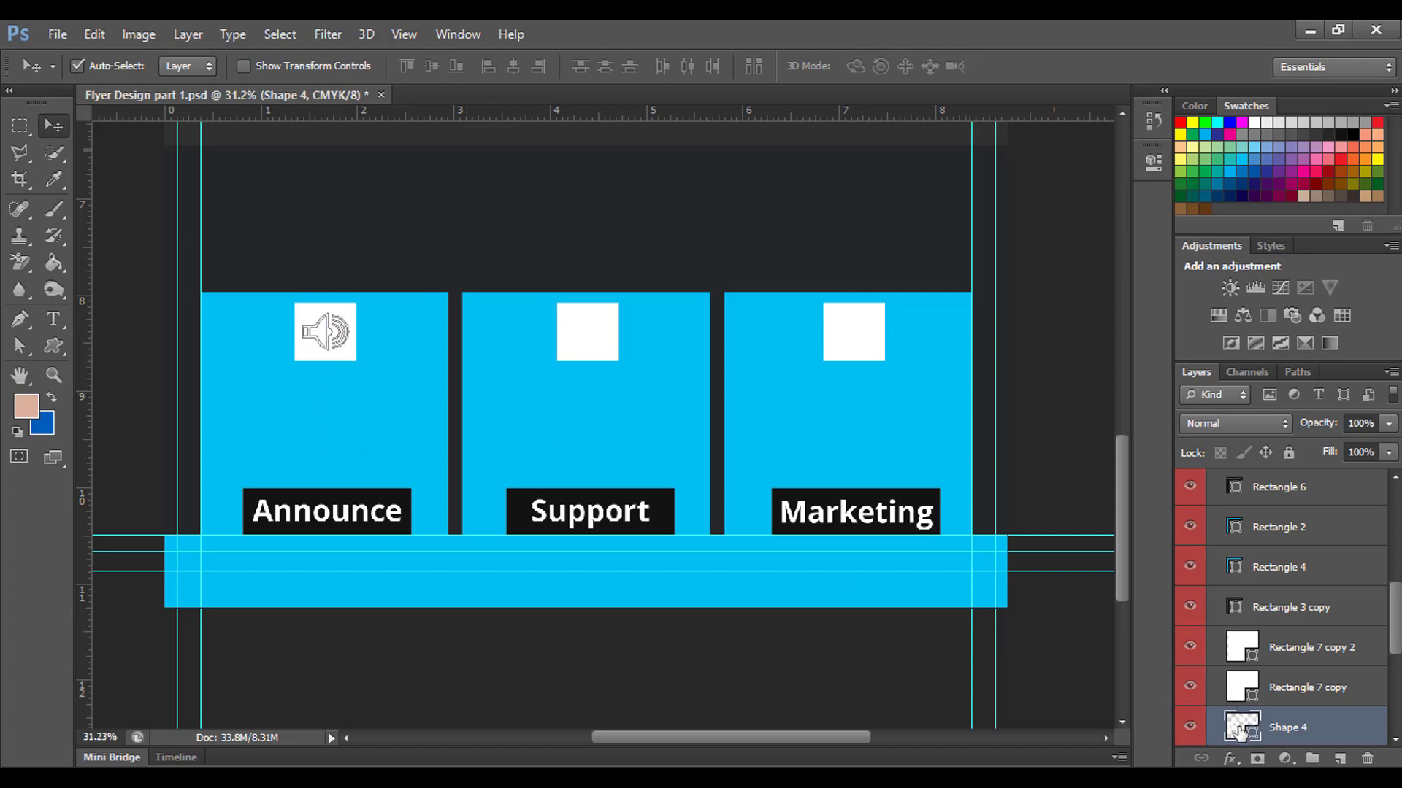
pyautogui.doubleClick(1241, 726)
pyautogui.click(840, 518)
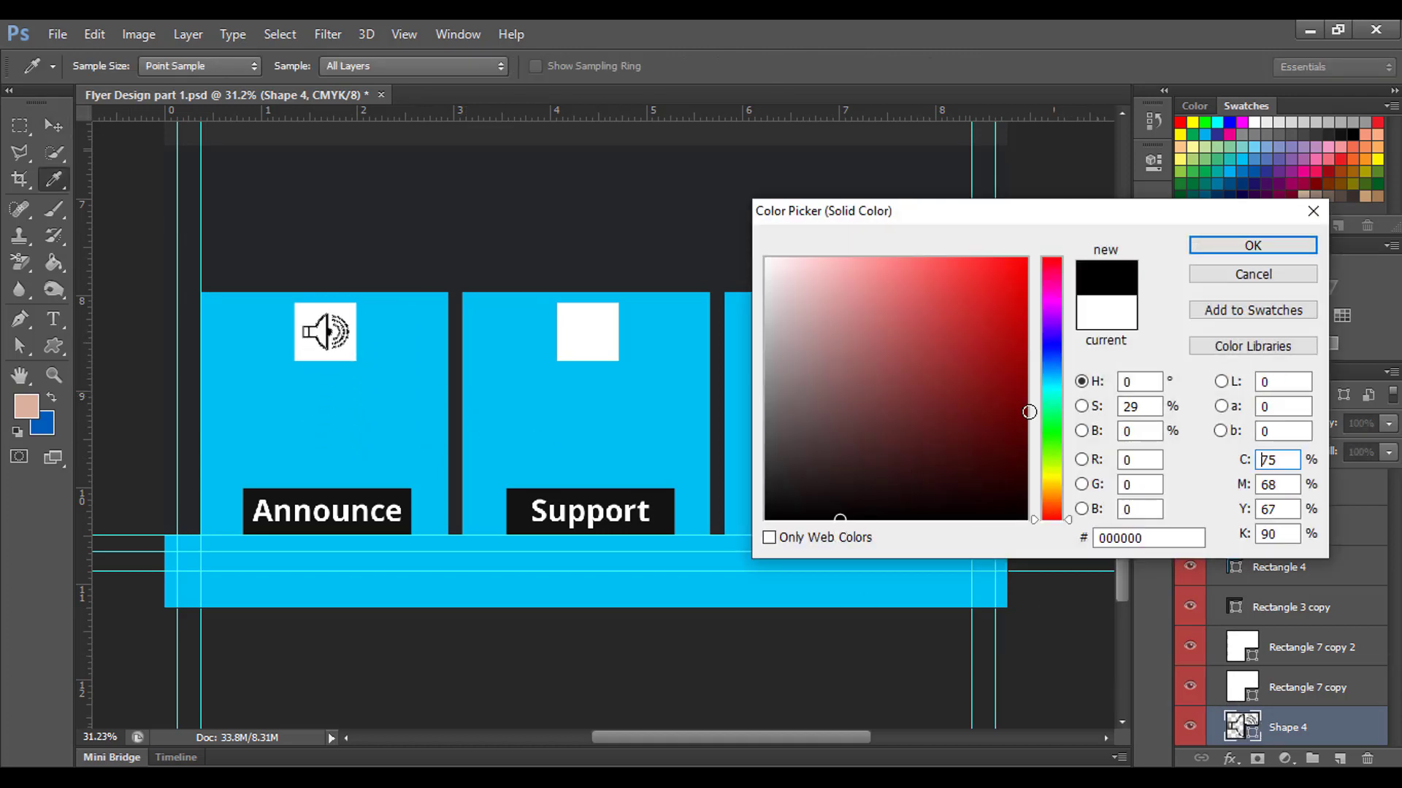
pyautogui.click(1247, 250)
pyautogui.click(422, 288)
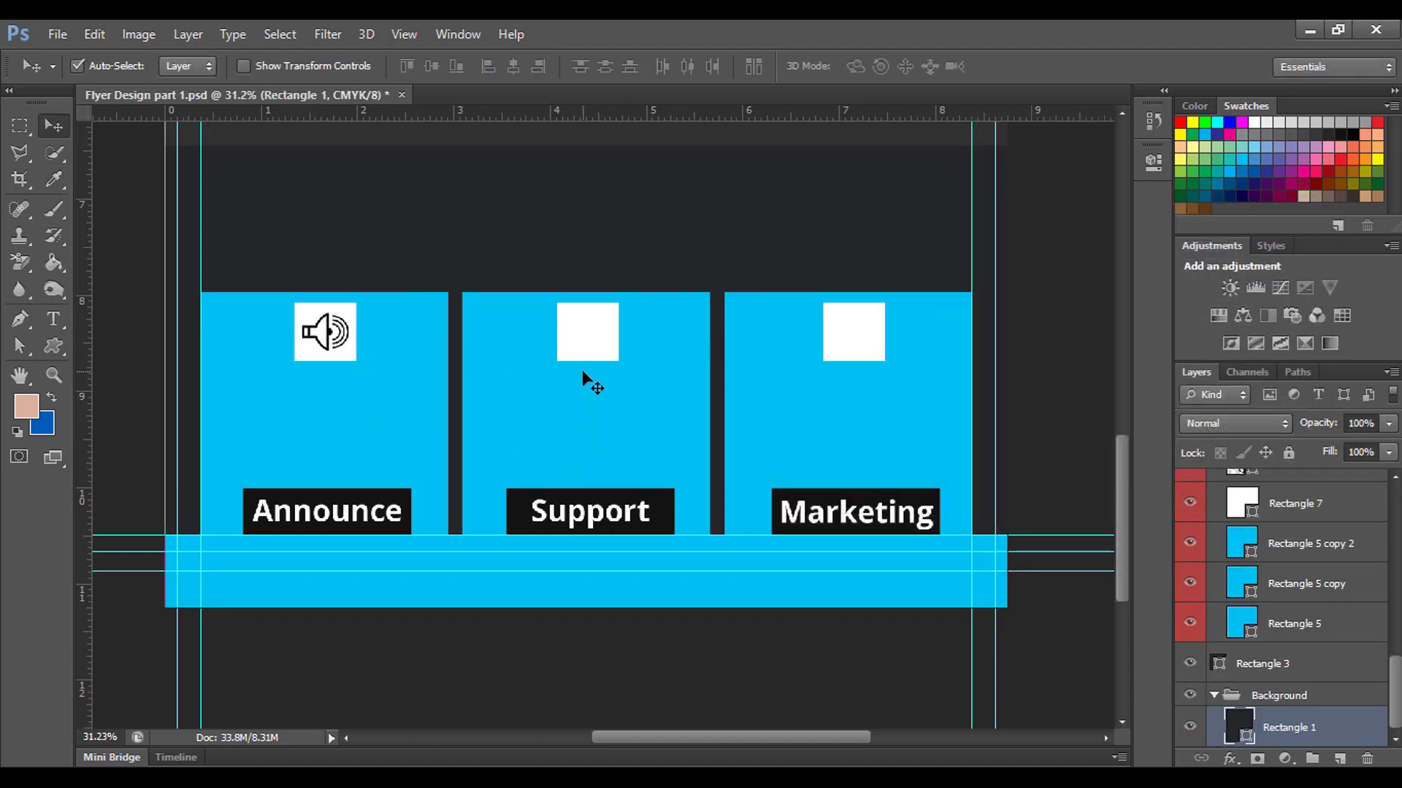
# Draw the wrench-and-hammer tools custom shape in the Support box's white square
pyautogui.click(54, 344)
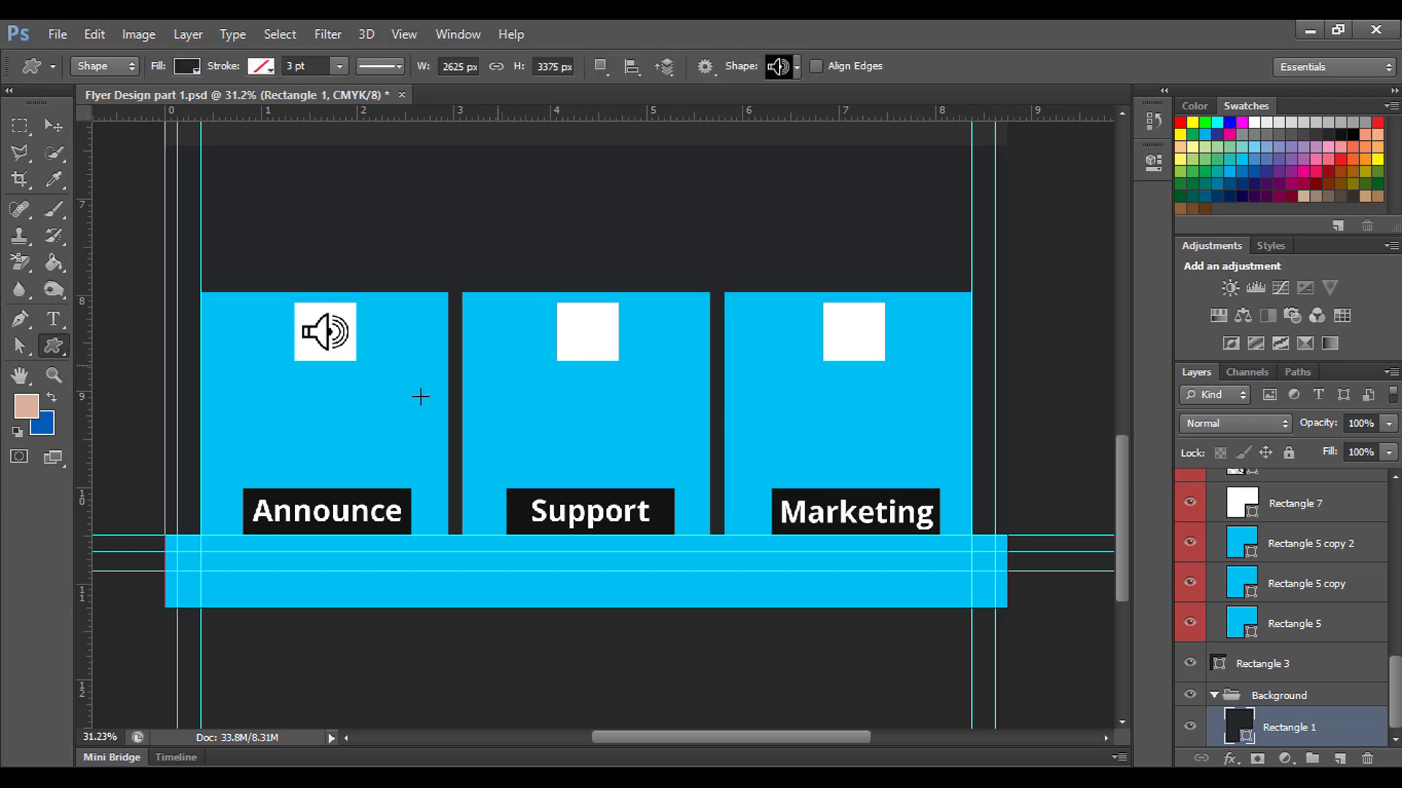
pyautogui.click(798, 69)
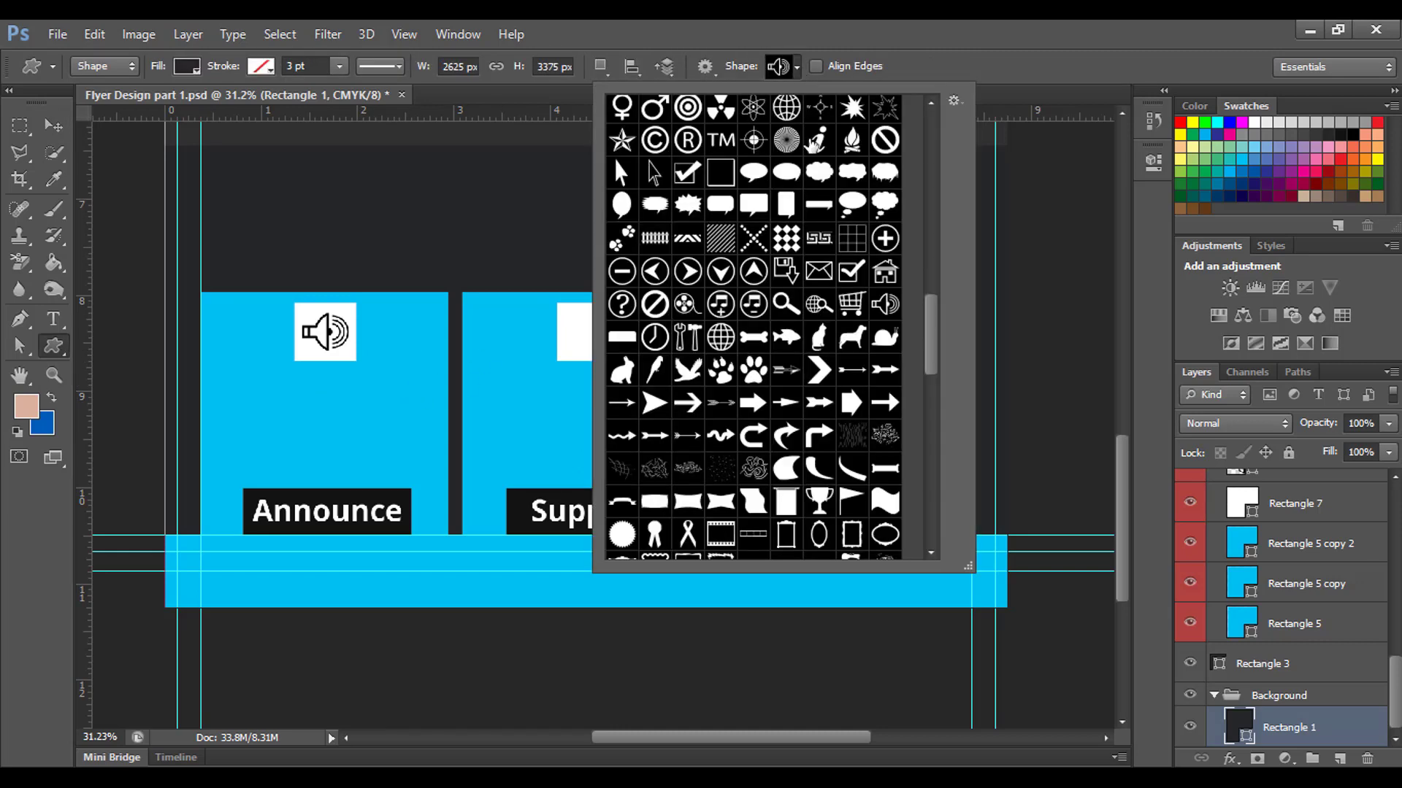
pyautogui.doubleClick(687, 336)
pyautogui.moveTo(544, 409)
pyautogui.mouseDown()
pyautogui.moveTo(575, 437)
pyautogui.moveTo(579, 339)
pyautogui.mouseUp()
# Enlarge the tools icon to fill its square and nudge it up and left
pyautogui.press('v')
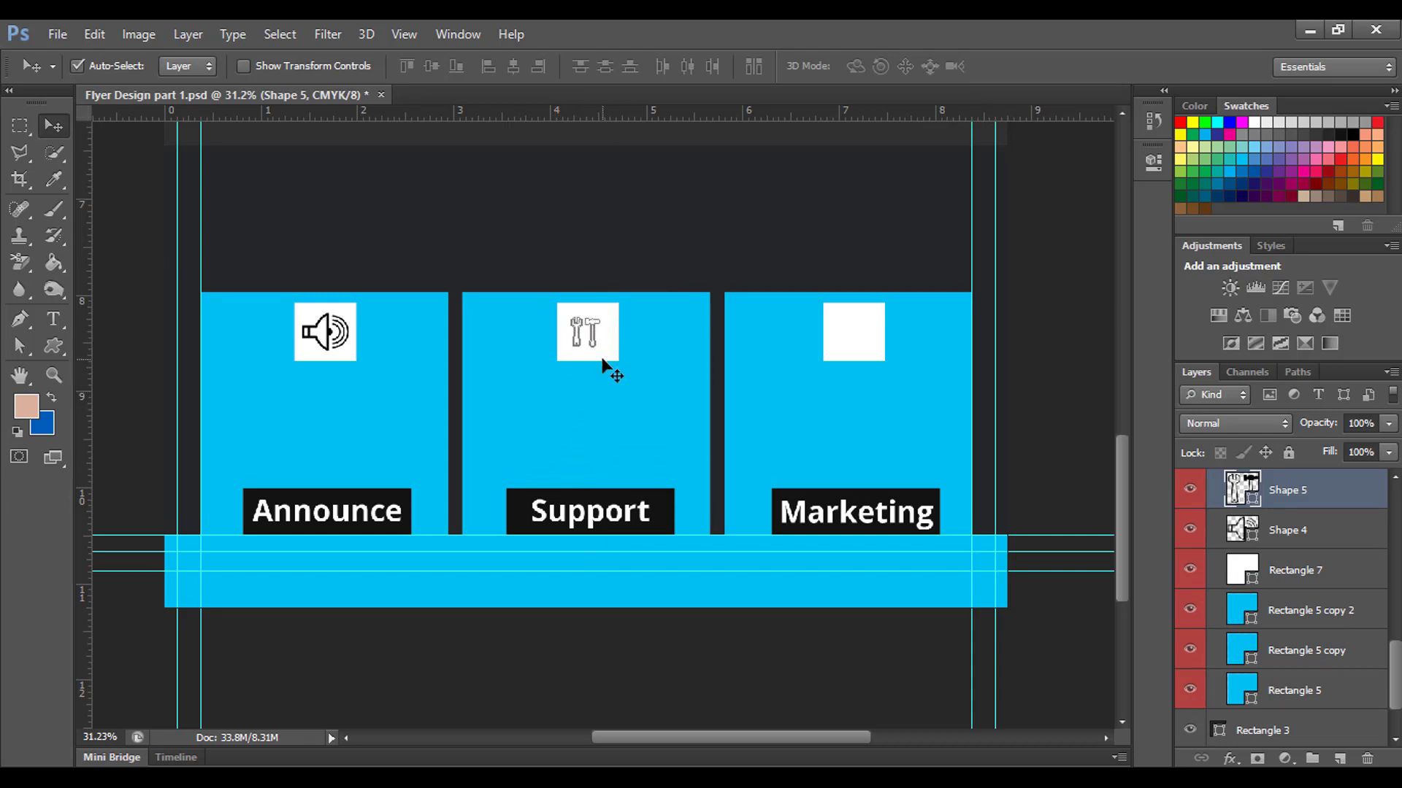
pyautogui.hotkey('ctrl', 't')
pyautogui.moveTo(601, 348); pyautogui.dragTo(614, 365)
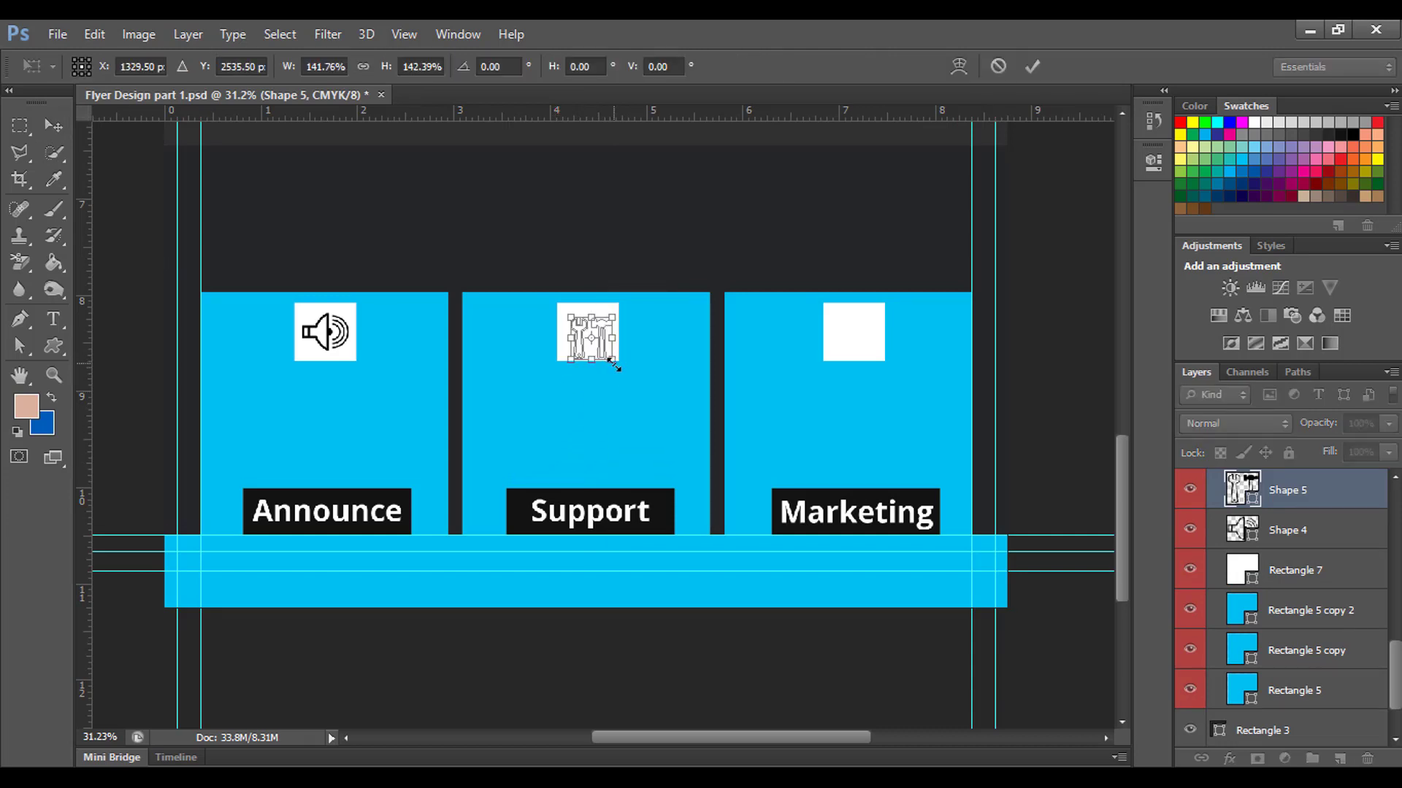
pyautogui.press('Left')
pyautogui.press('Left')
pyautogui.press('Left')
pyautogui.press('Up')
pyautogui.press('Up')
pyautogui.press('Up')
pyautogui.press('Up')
pyautogui.press('Up')
pyautogui.press('Up')
pyautogui.press('Up')
pyautogui.press('Up')
pyautogui.press('Up')
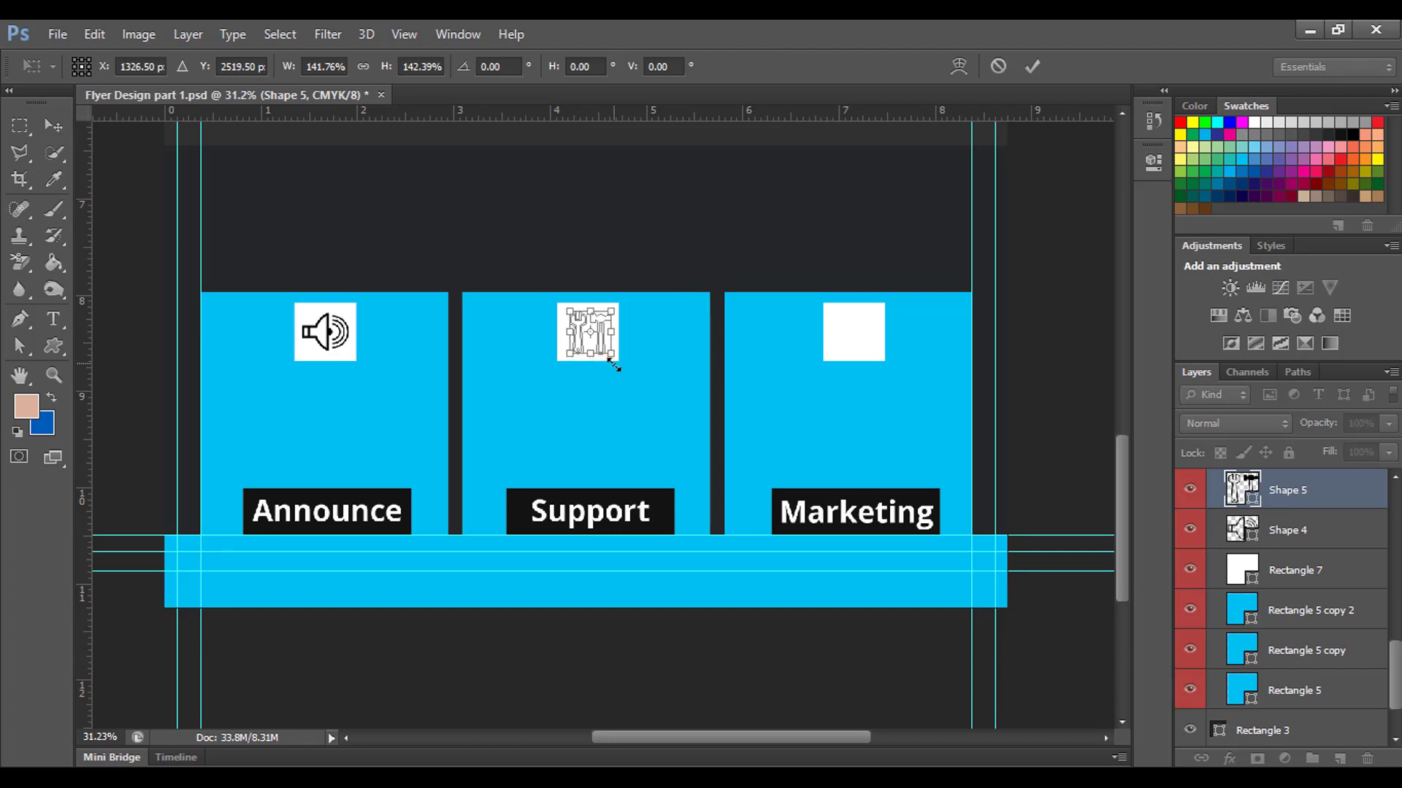
pyautogui.press('Left')
pyautogui.press('Left')
pyautogui.press('Left')
pyautogui.press('Up')
pyautogui.press('Up')
pyautogui.press('Up')
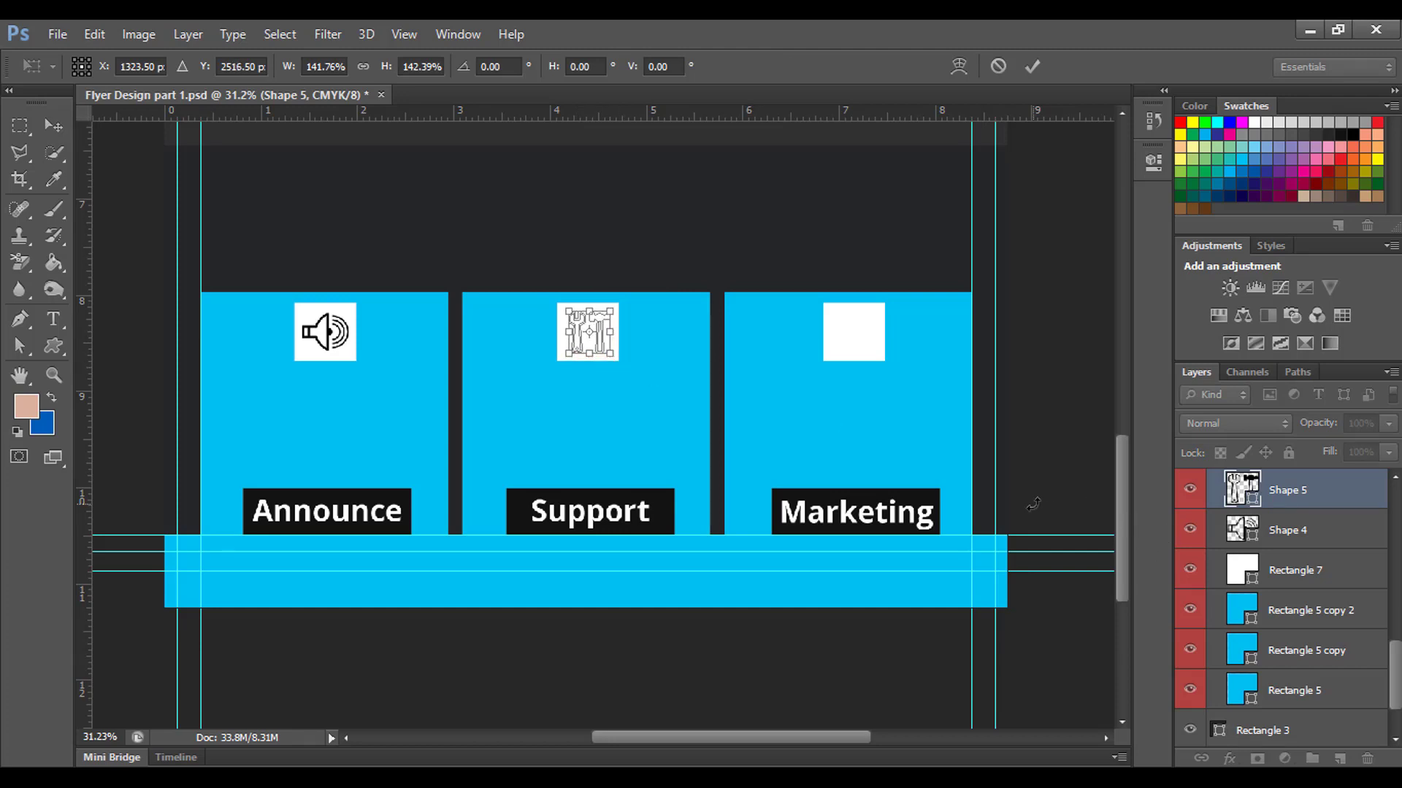
pyautogui.press('Return')
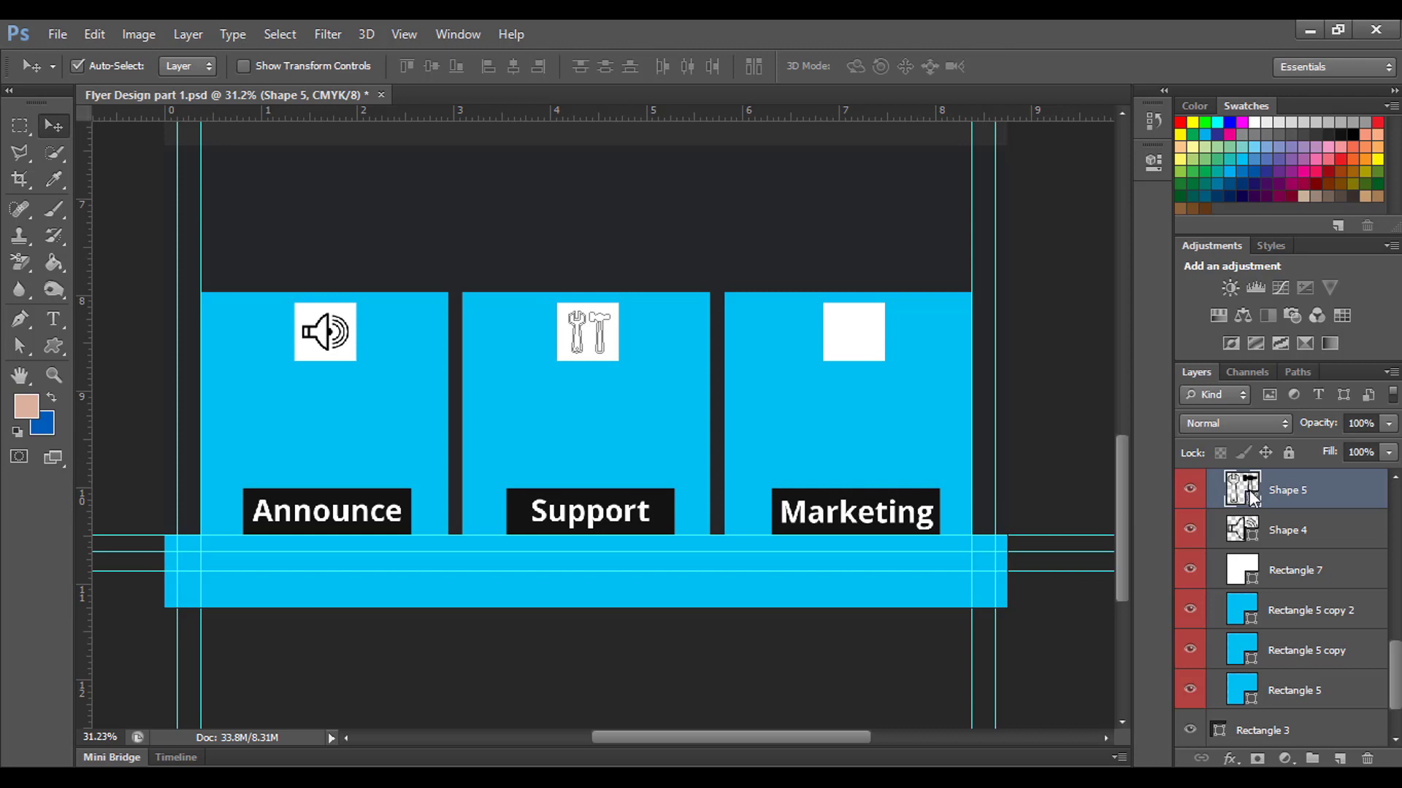
# Set the tools icon colour to black
pyautogui.doubleClick(1250, 498)
pyautogui.click(930, 518)
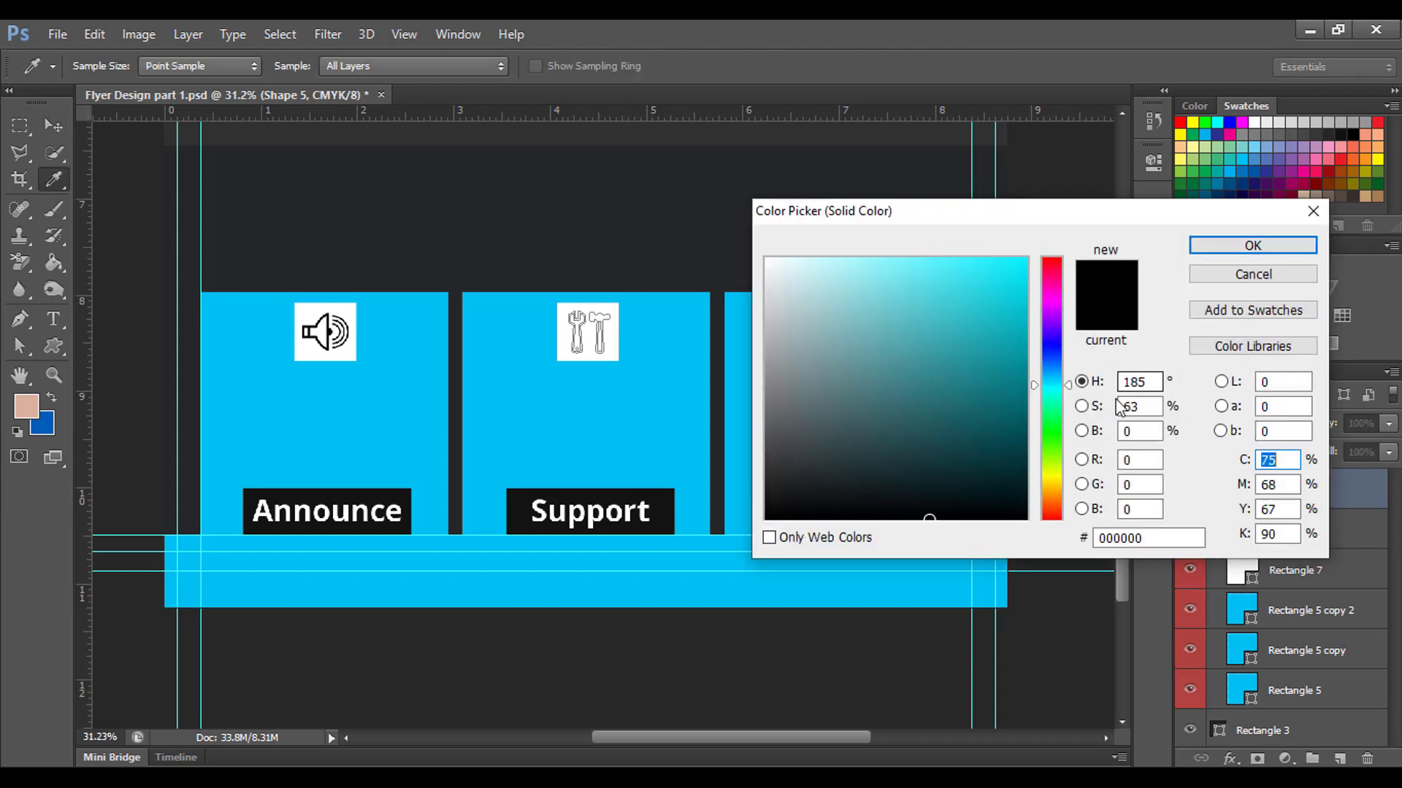
pyautogui.click(1267, 246)
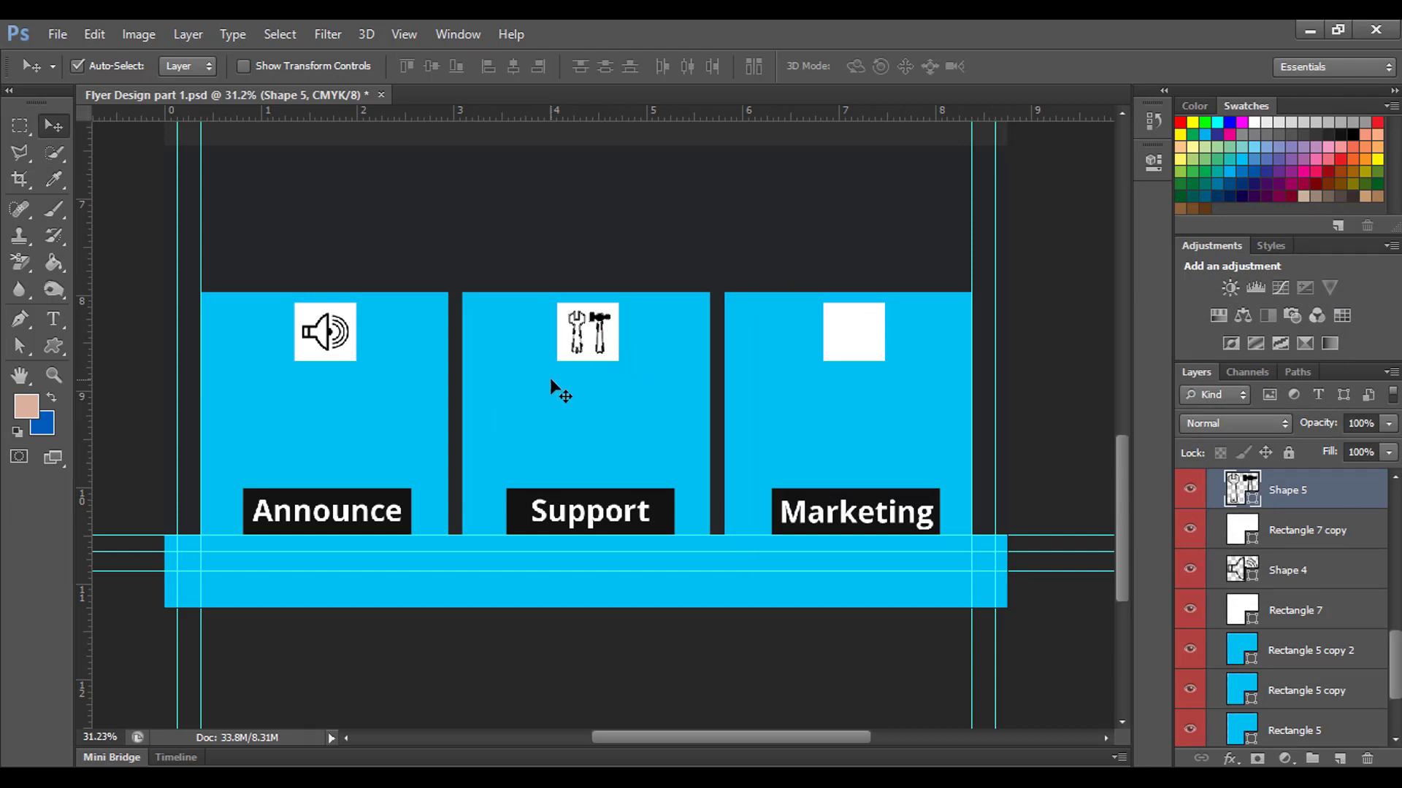
pyautogui.click(629, 408)
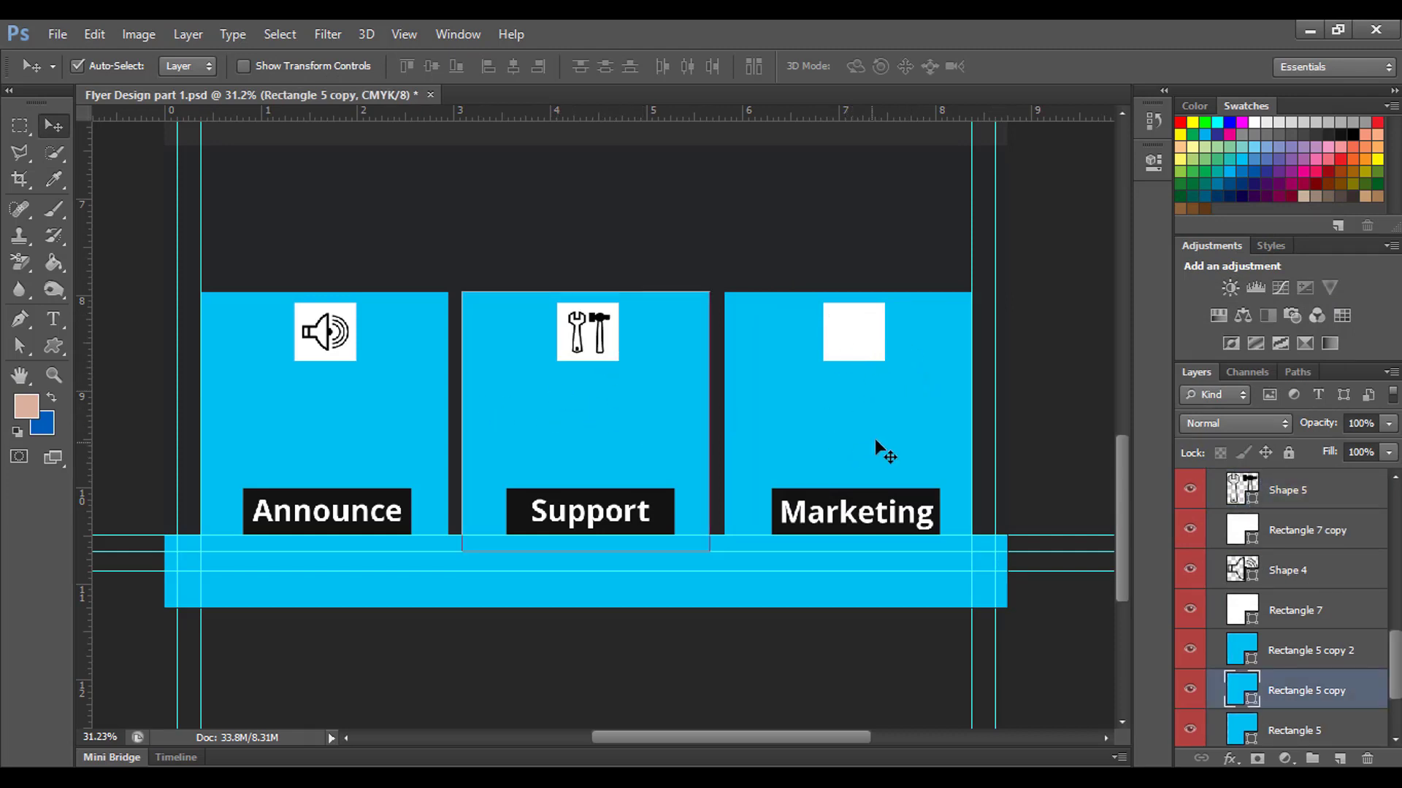
# Draw the shopping-cart custom shape inside the Marketing box's white square
pyautogui.click(54, 346)
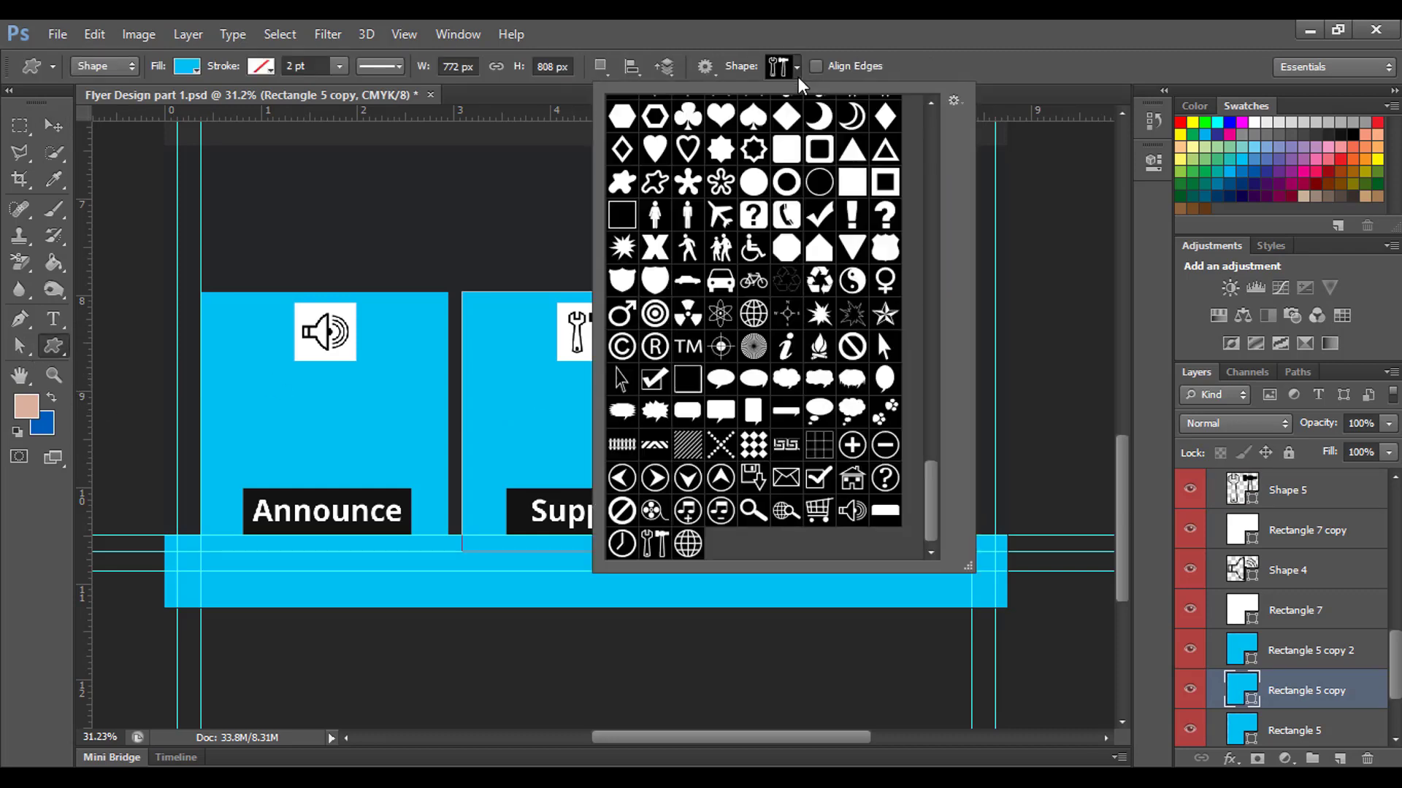
pyautogui.click(798, 73)
pyautogui.click(819, 511)
pyautogui.doubleClick(819, 511)
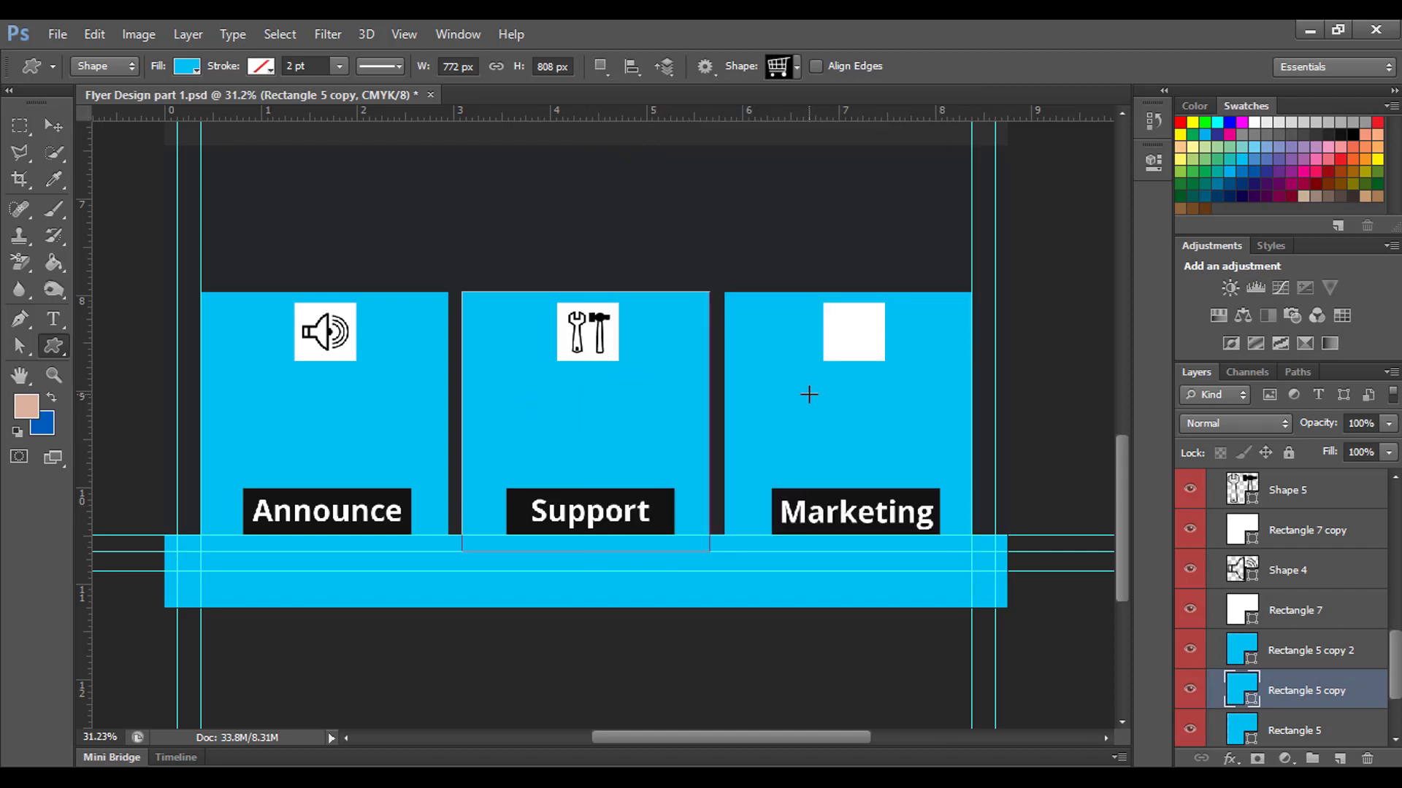
pyautogui.moveTo(809, 394); pyautogui.dragTo(870, 447)
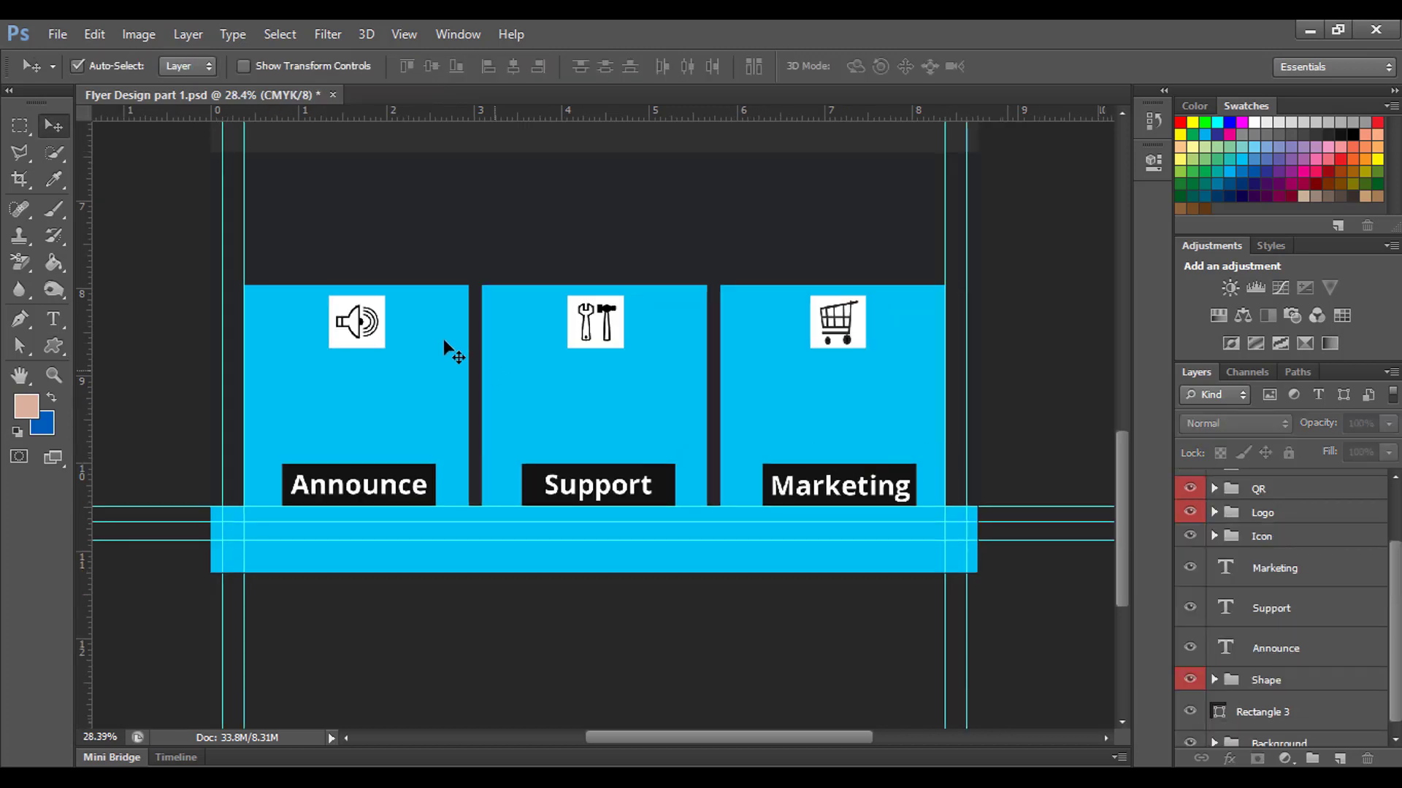
# Group the Announce, Support and Marketing text layers into a group named Text
pyautogui.click(1305, 582)
pyautogui.click(1285, 629)
pyautogui.keyDown('shift'); pyautogui.click(1287, 661); pyautogui.keyUp('shift')
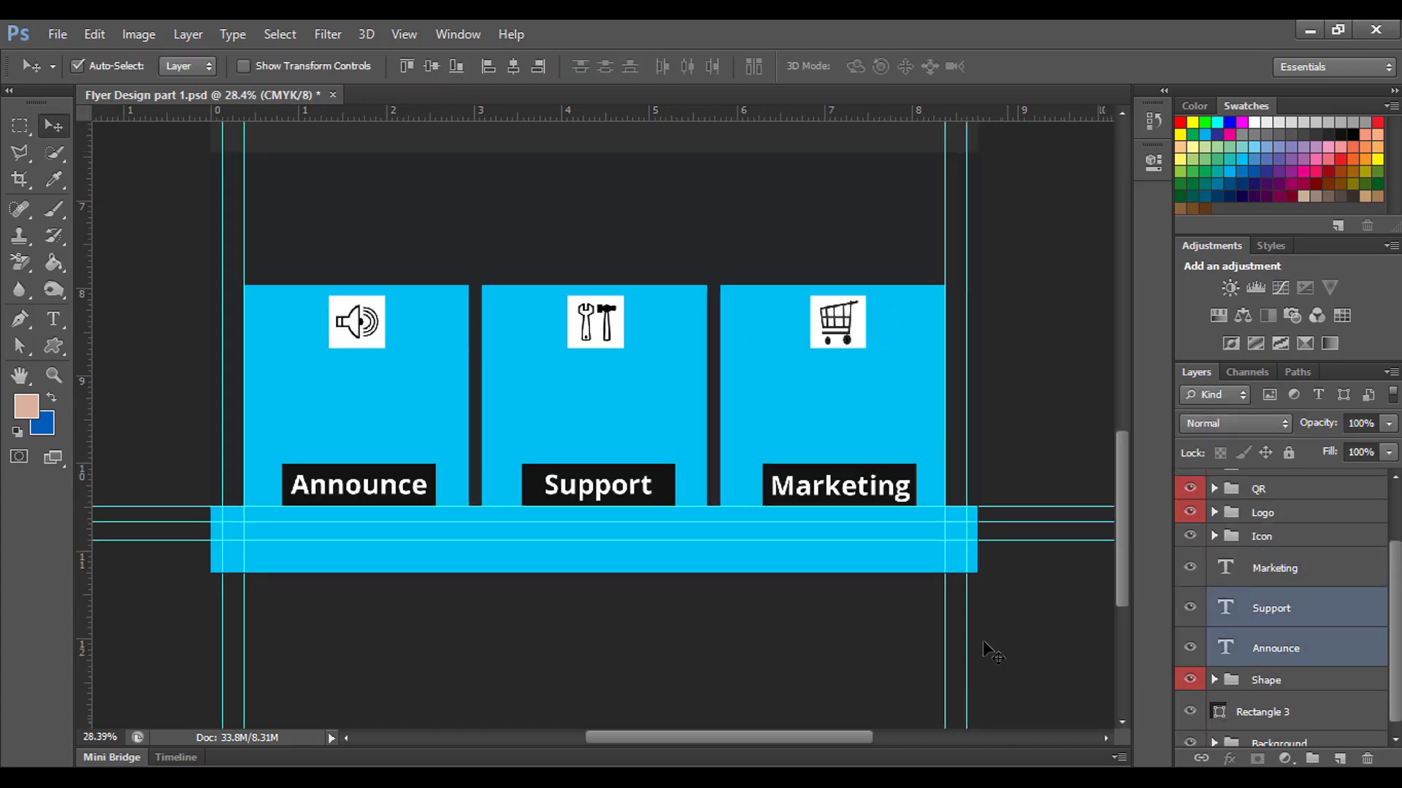
pyautogui.keyDown('shift'); pyautogui.click(1290, 578); pyautogui.keyUp('shift')
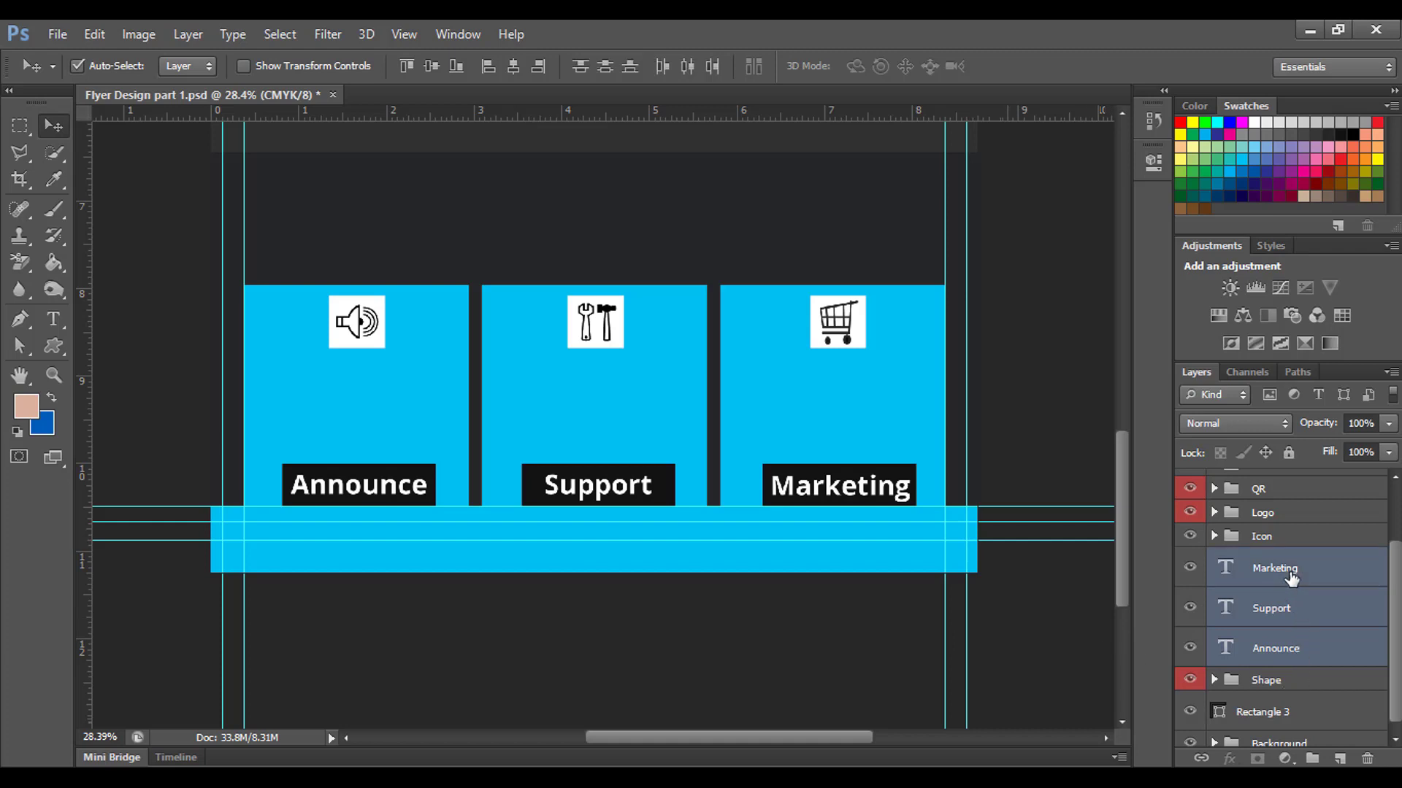
pyautogui.hotkey('ctrl', 'g')
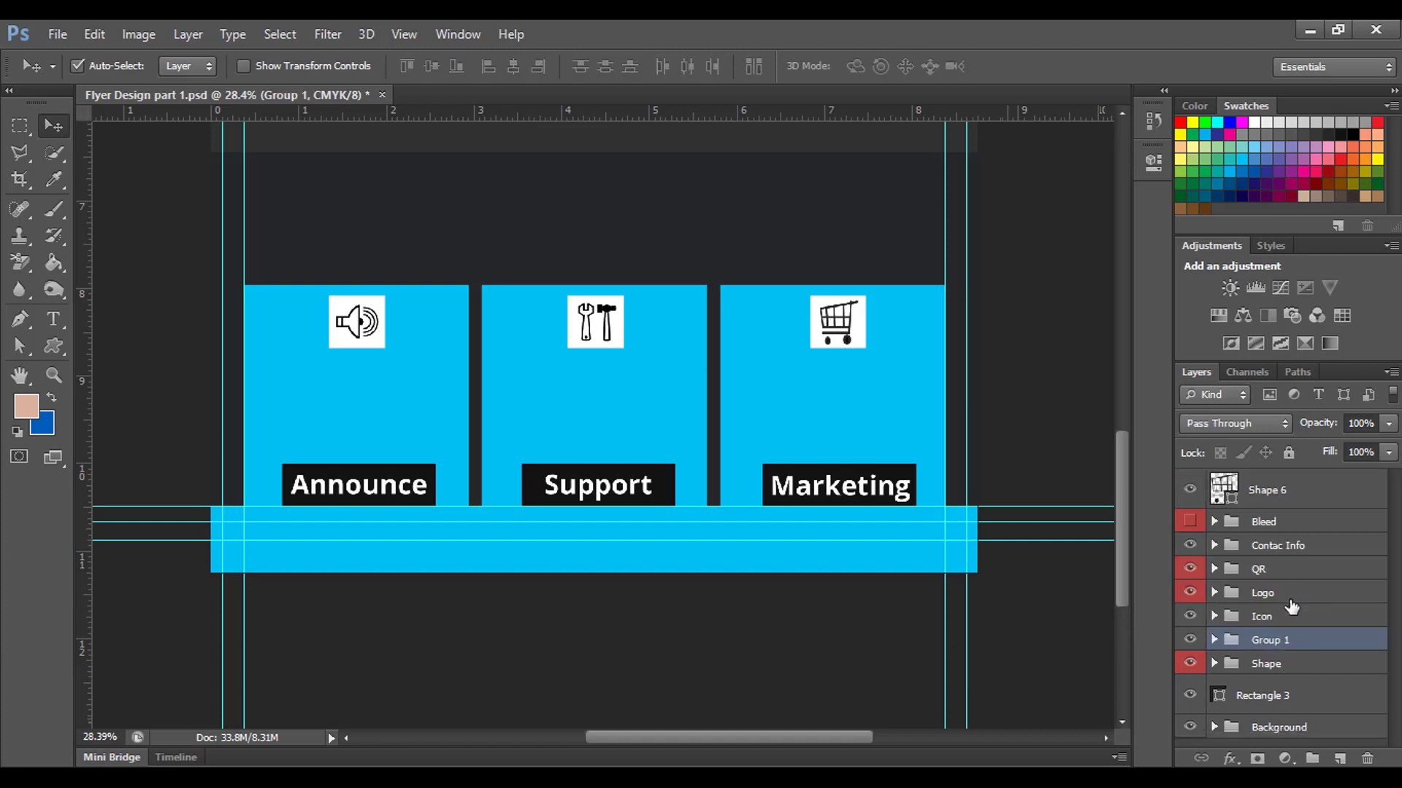
pyautogui.doubleClick(1266, 640)
pyautogui.write('Text')
pyautogui.press('Return')
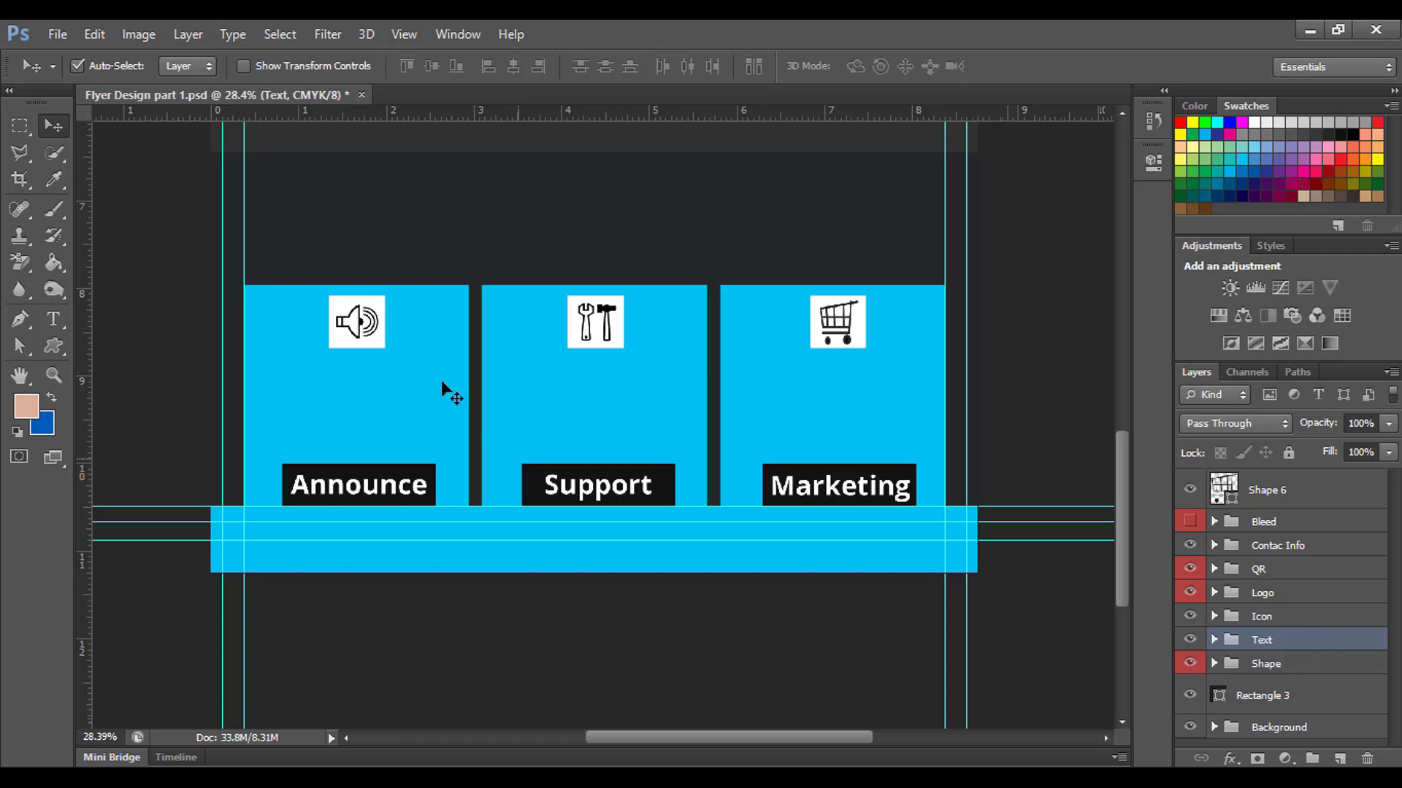
# Move the cart icon's Shape 6 layer into the Shape group and view the whole flyer
pyautogui.keyDown('alt'); pyautogui.scroll(-2, 816, 473); pyautogui.keyUp('alt')
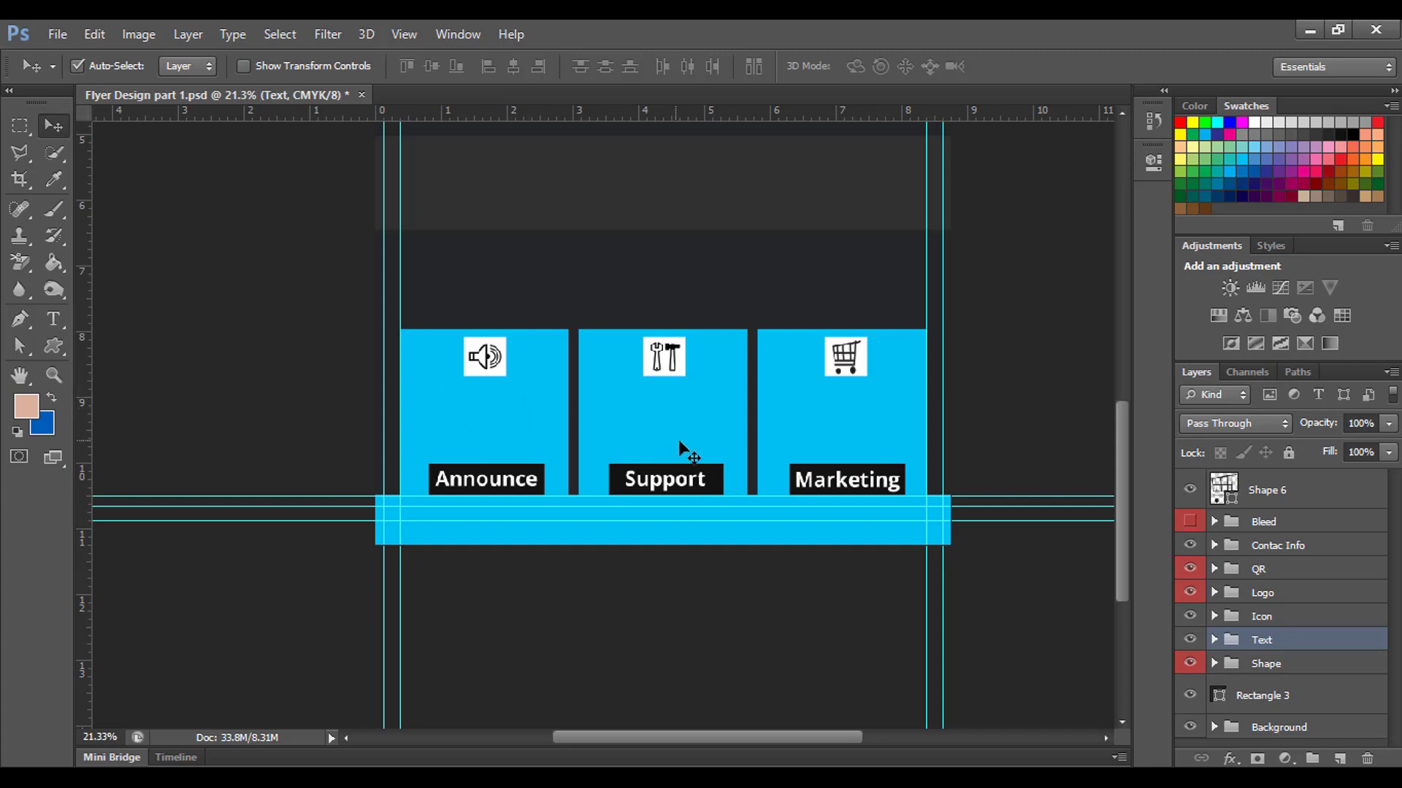
pyautogui.keyDown('alt'); pyautogui.scroll(2, 492, 394); pyautogui.keyUp('alt')
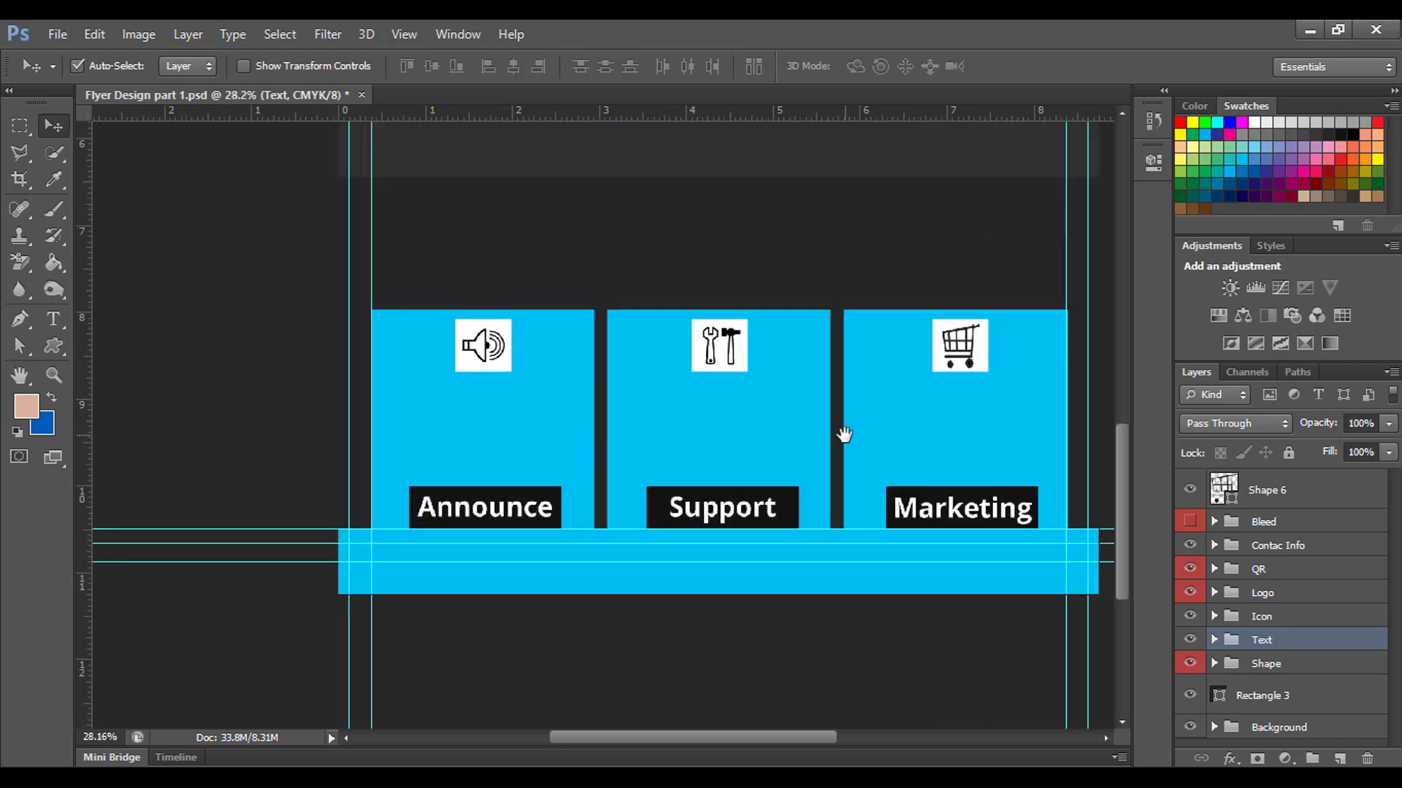
pyautogui.moveTo(792, 424); pyautogui.dragTo(650, 383)
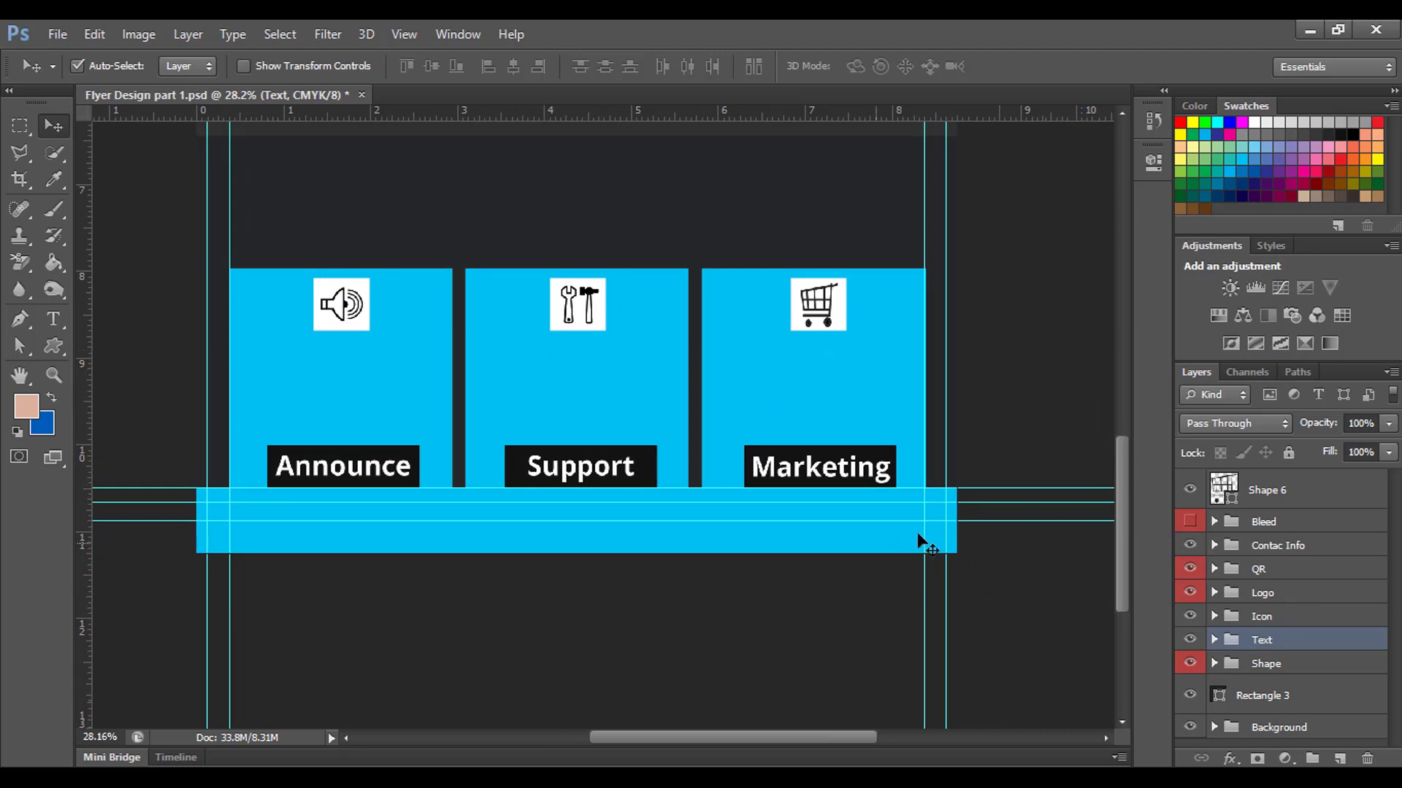
pyautogui.hotkey('ctrl', '+')
pyautogui.hotkey('ctrl', '-')
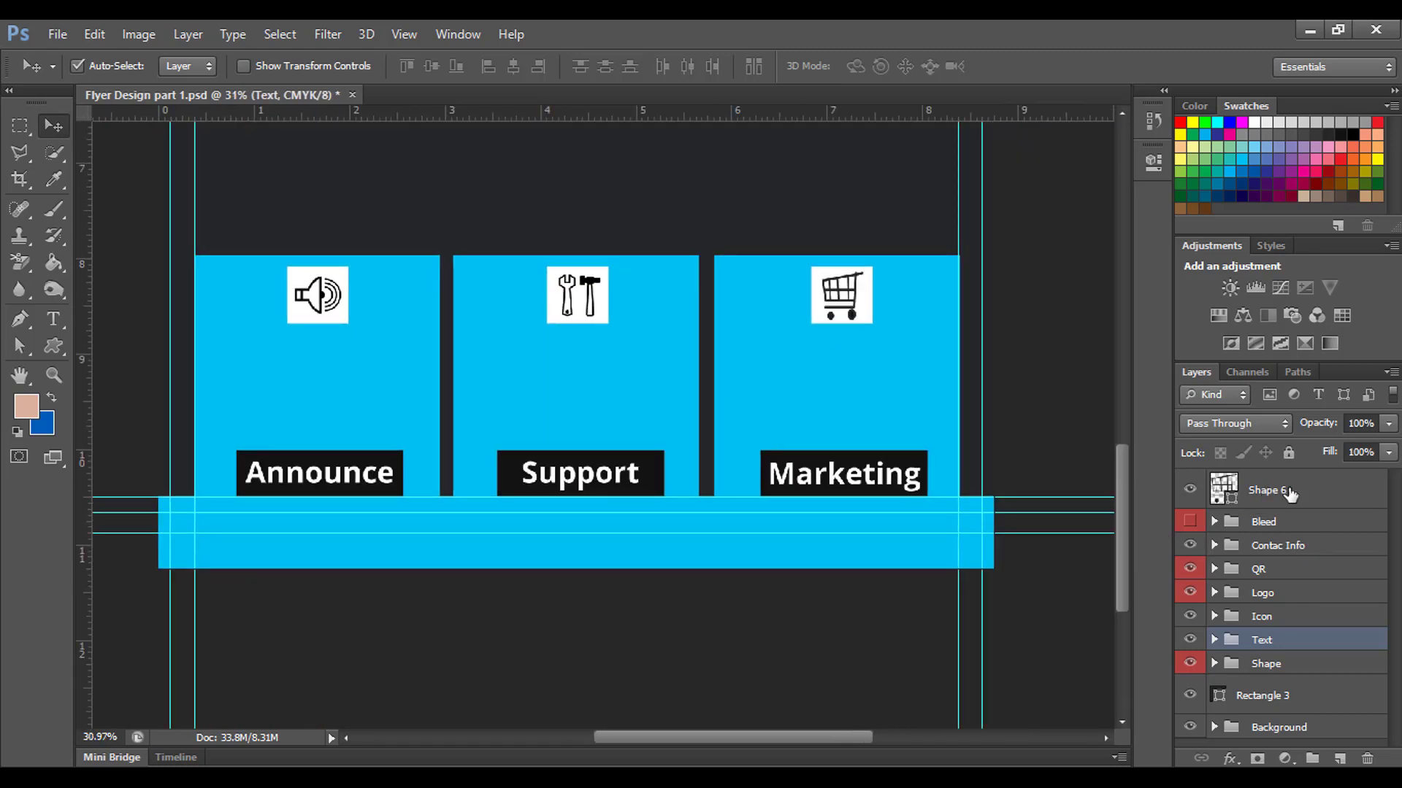
pyautogui.moveTo(1256, 503); pyautogui.dragTo(1295, 665)
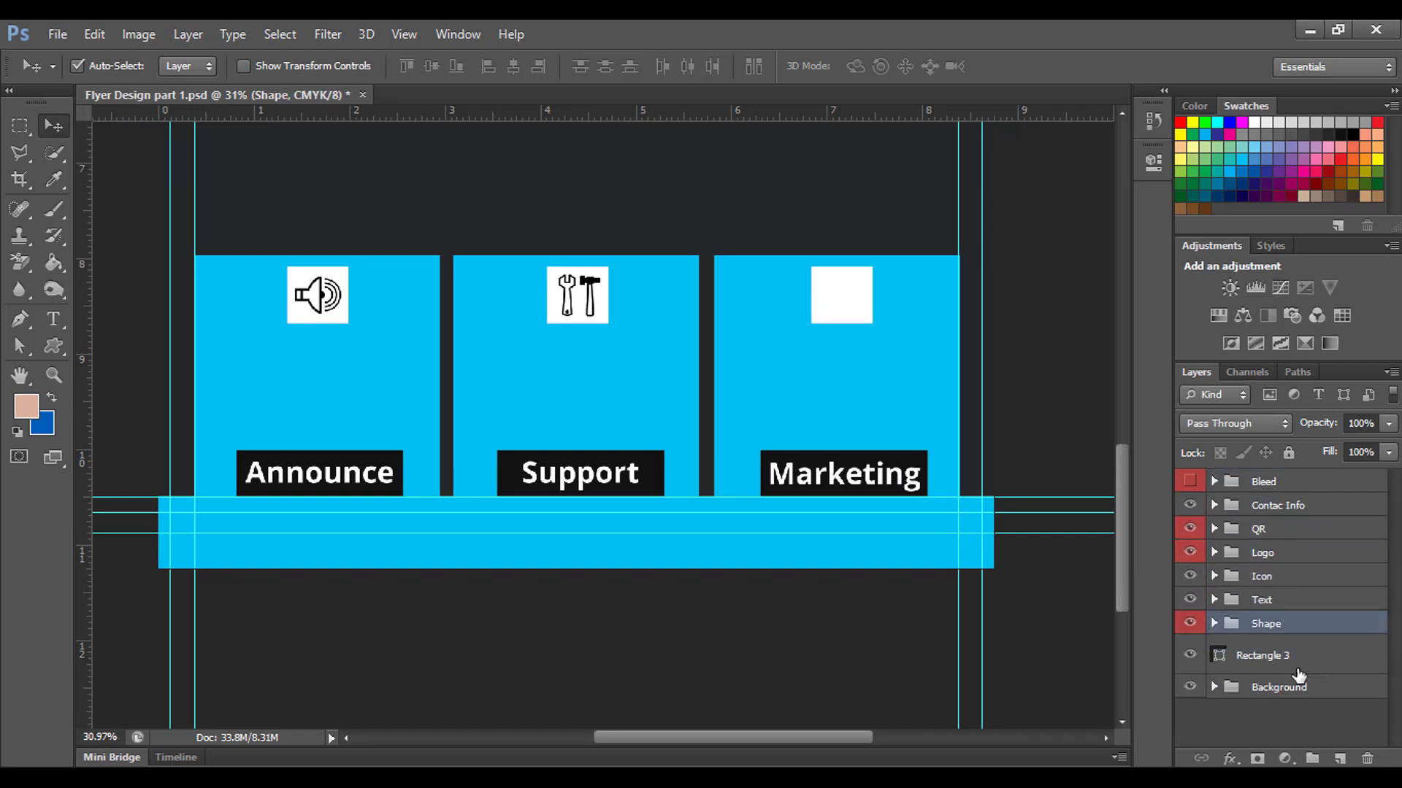
pyautogui.hotkey('ctrl', '0')
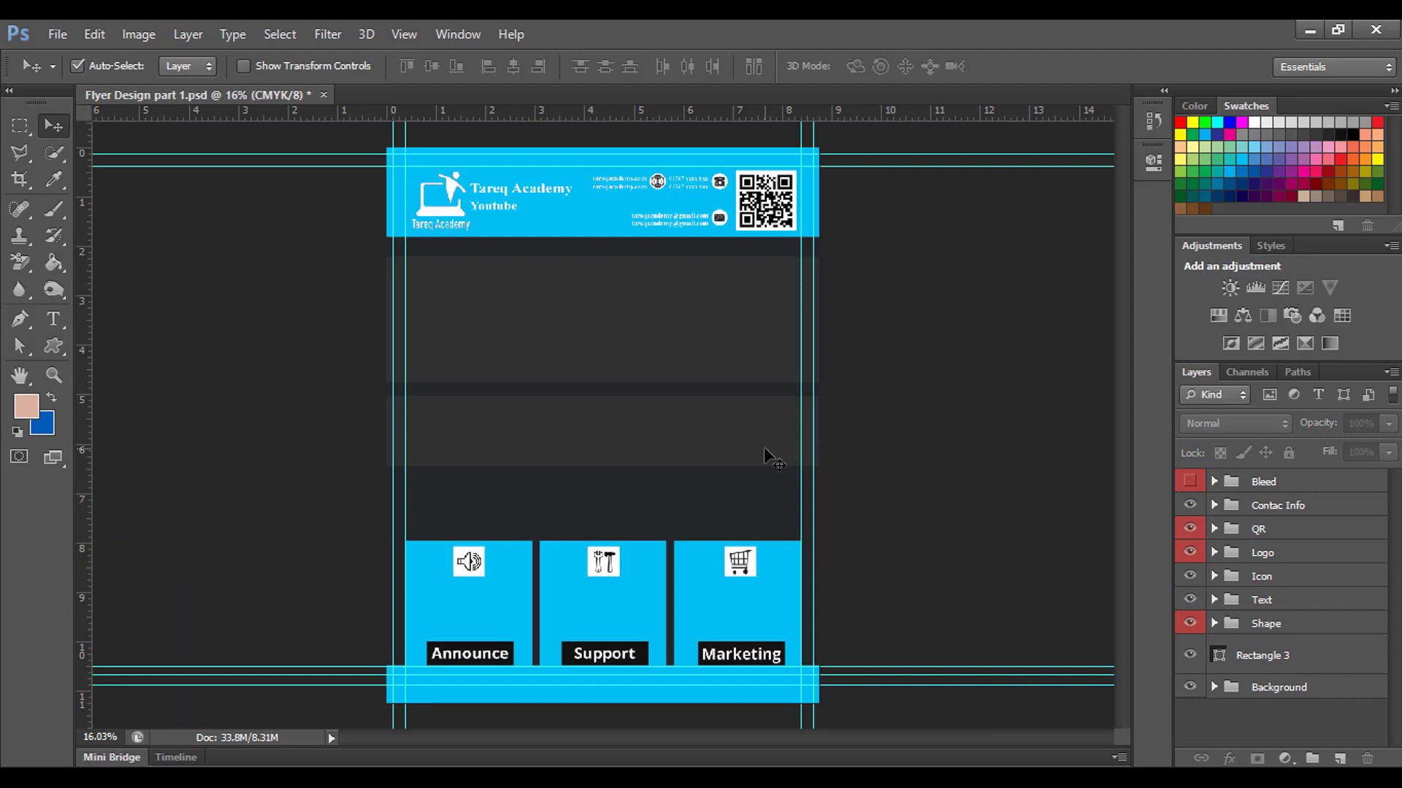